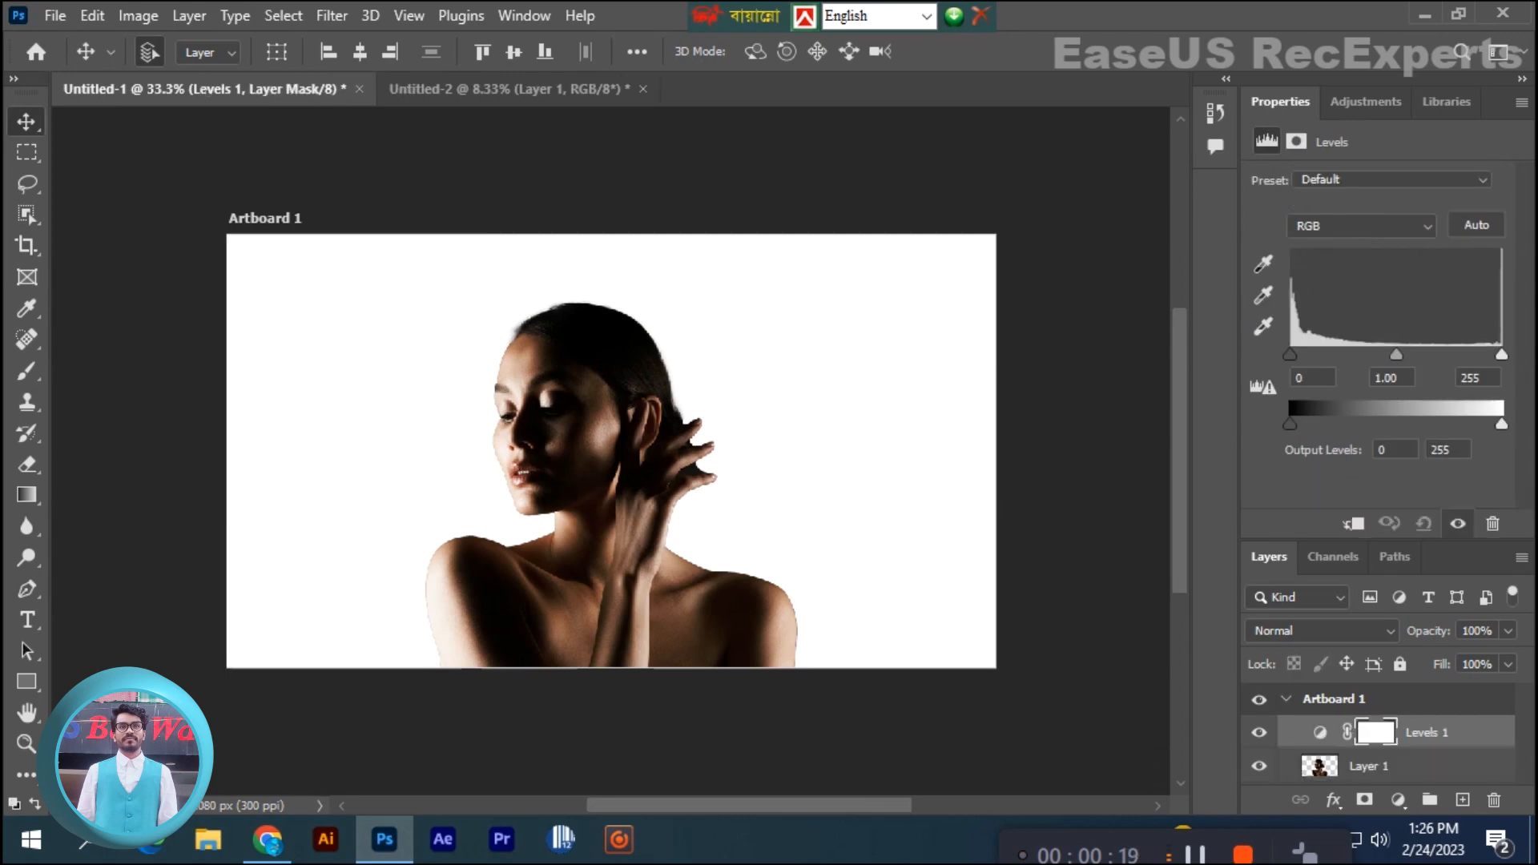
- Brighten the Levels 1 adjustment by setting the midtones to 1.96 and the white input level to 203
left_click_drag(1397, 354, 1345, 354)
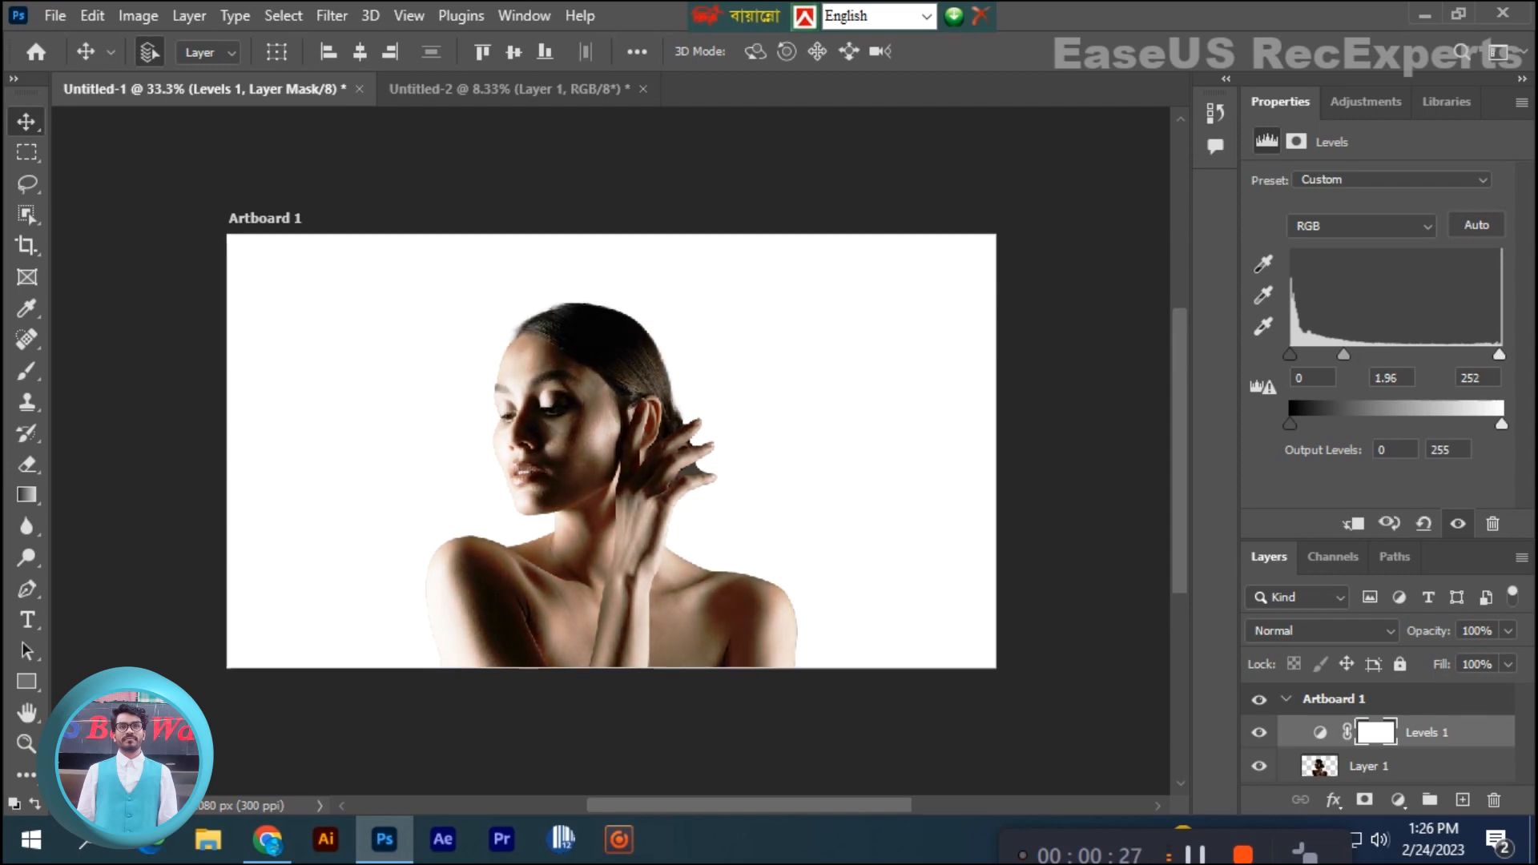
left_click_drag(1503, 355, 1459, 354)
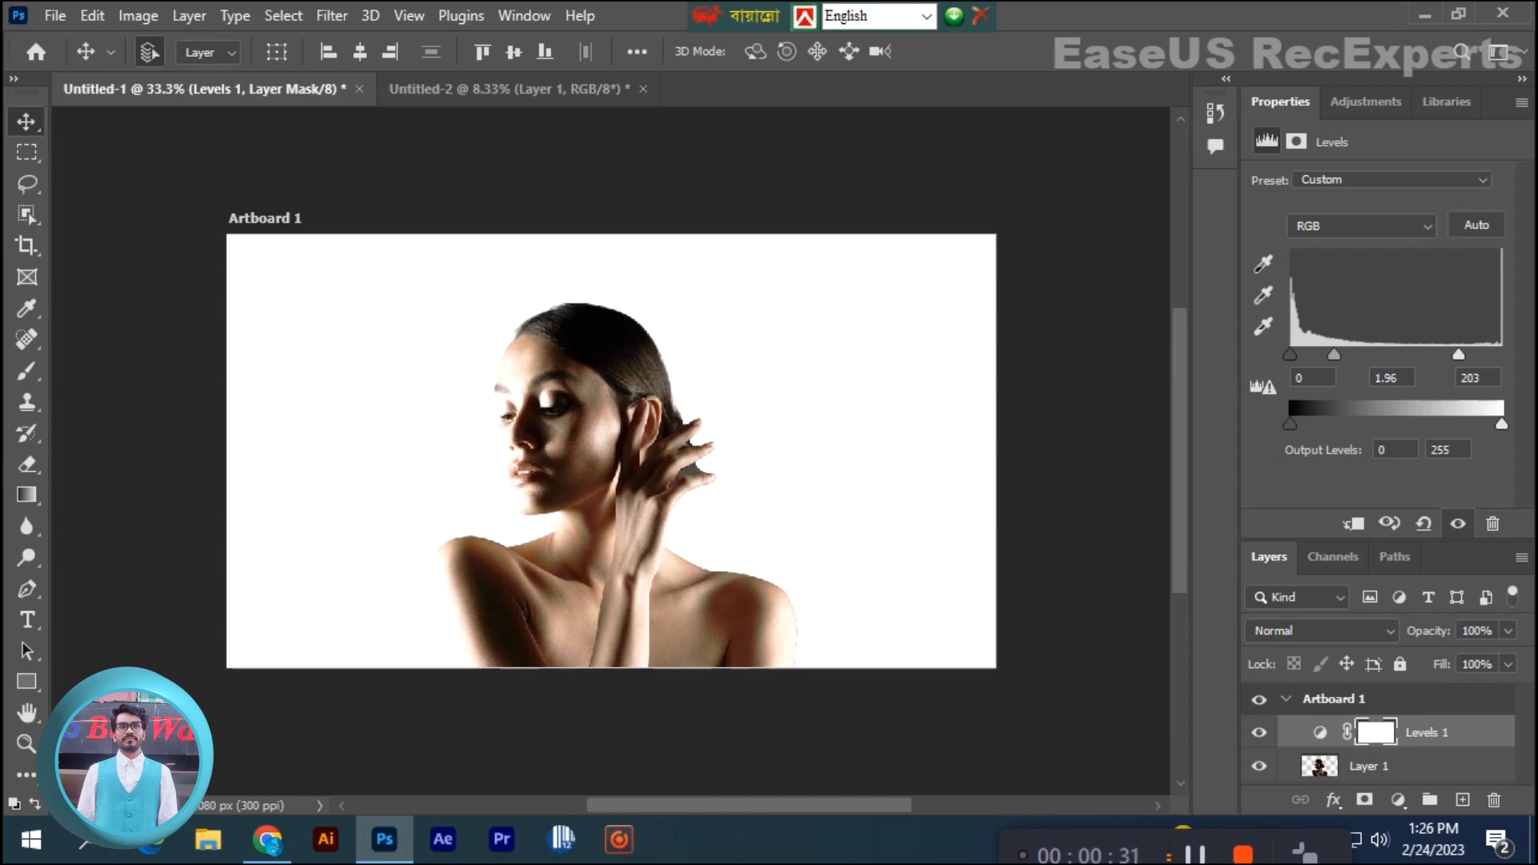
- Convert the Levels 1 and Layer 1 layers into one smart object and rasterize it
left_click(1410, 766, "shift")
right_click(1410, 766)
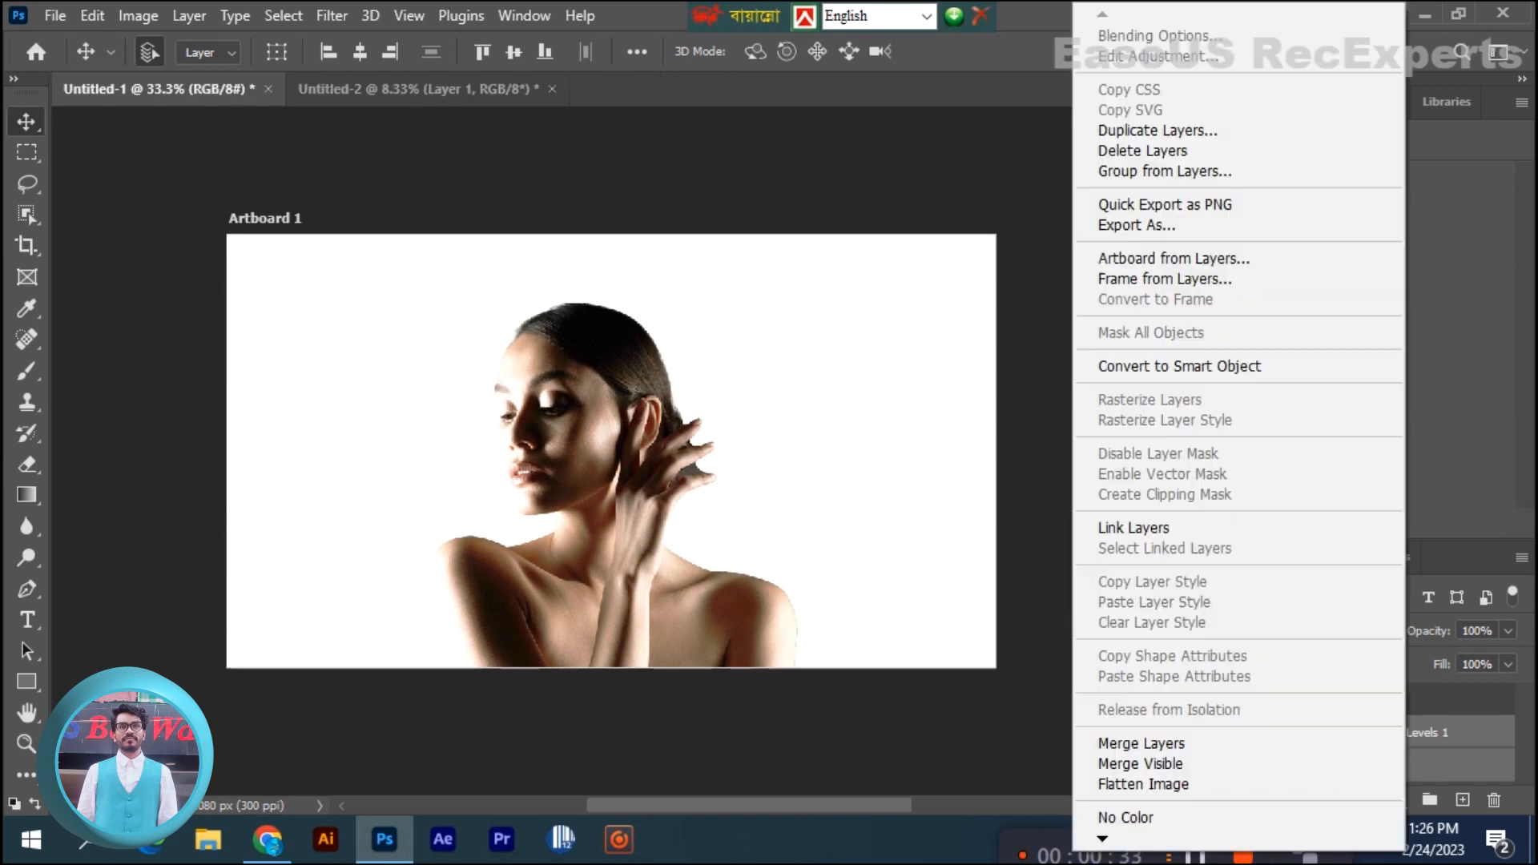
left_click(1178, 366)
right_click(1378, 732)
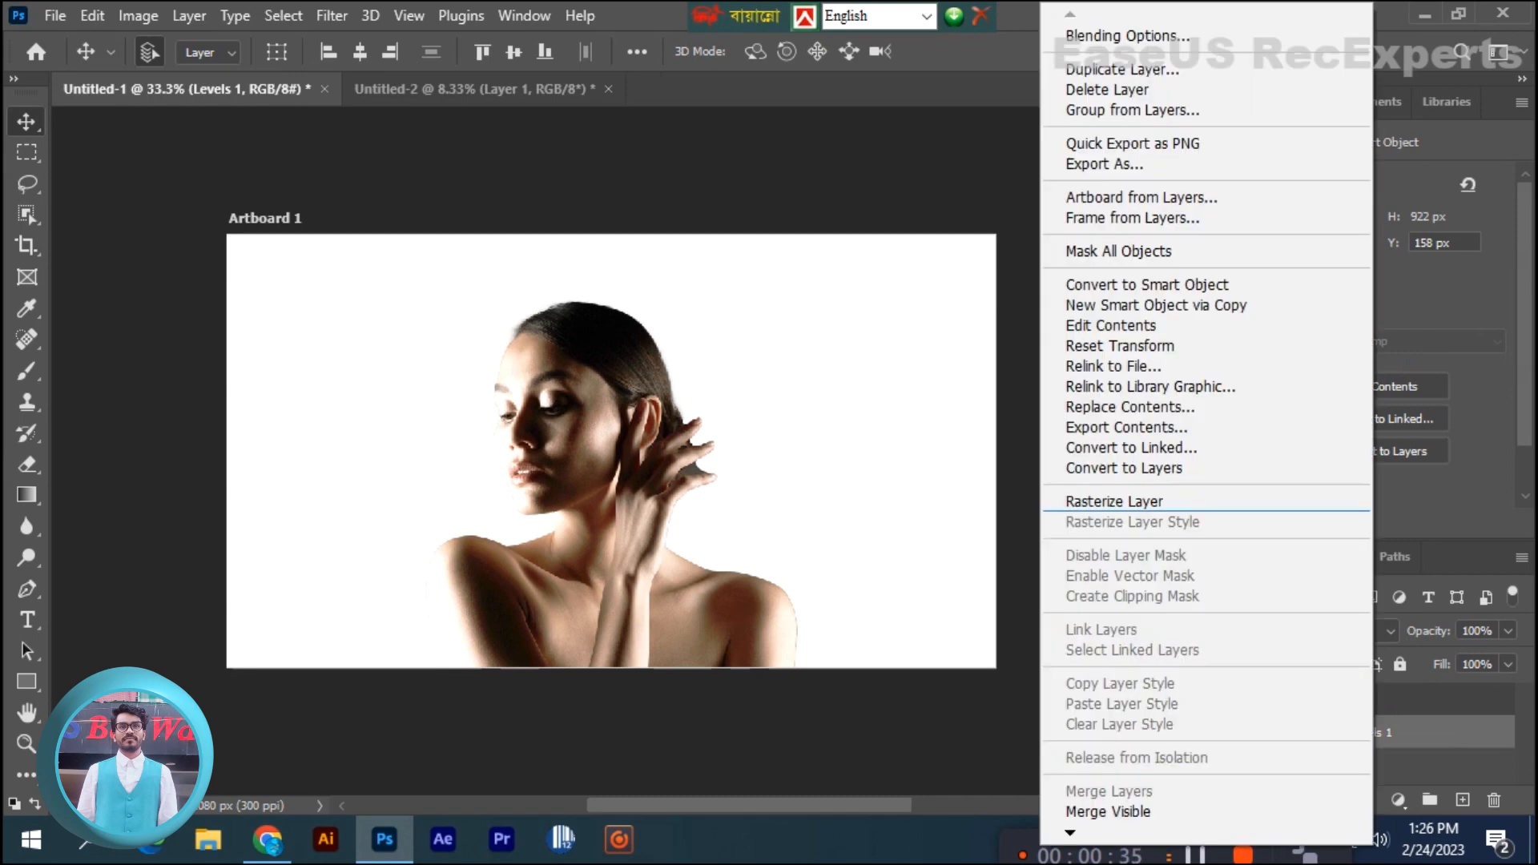
left_click(1121, 502)
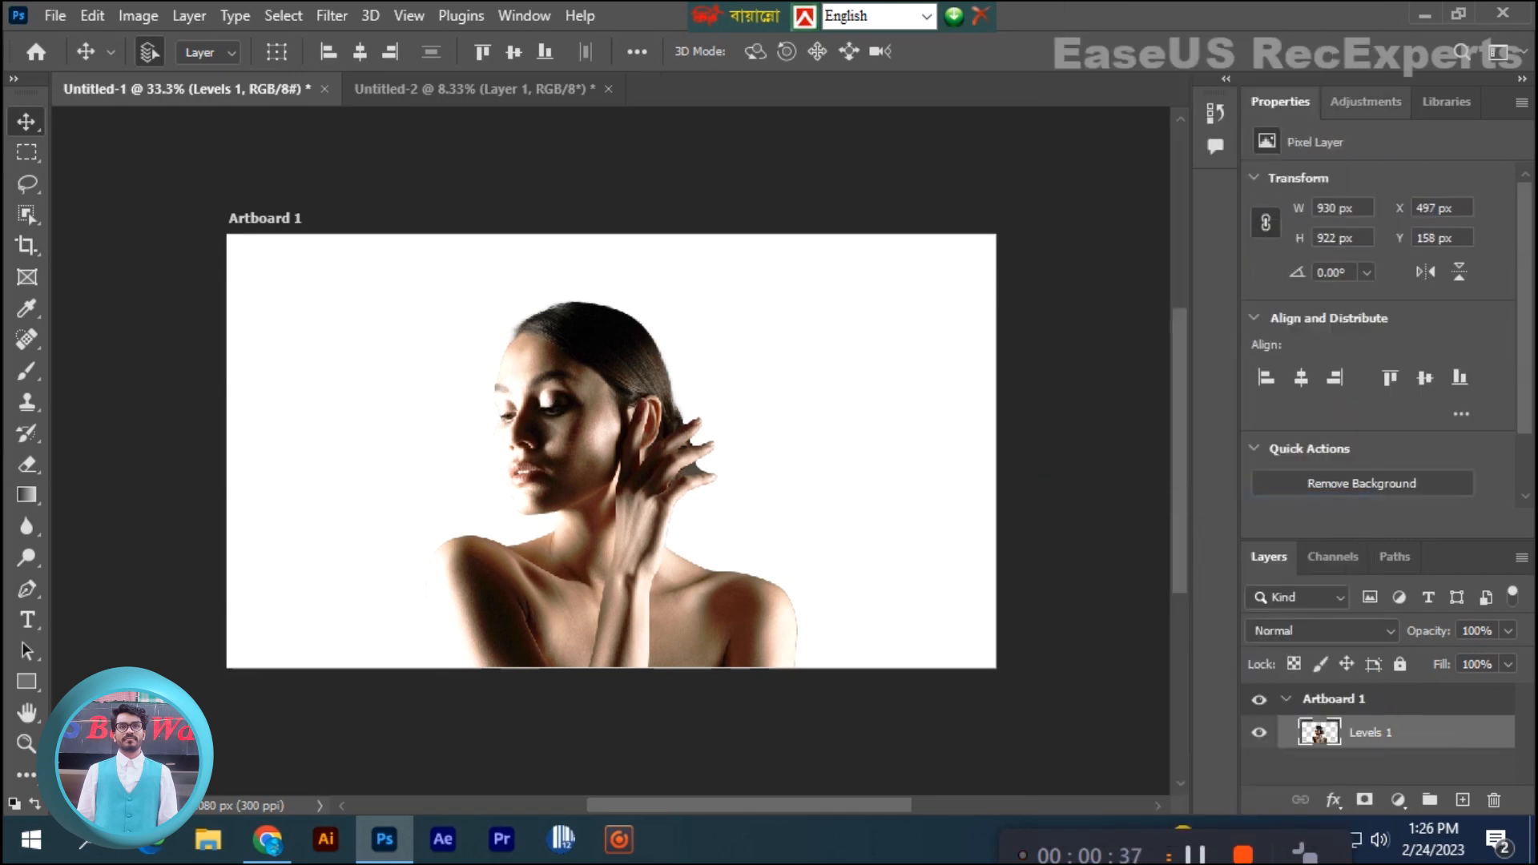
- Add a Curves adjustment and shift its black point to input 13, output 0
left_click(1366, 102)
left_click(1363, 156)
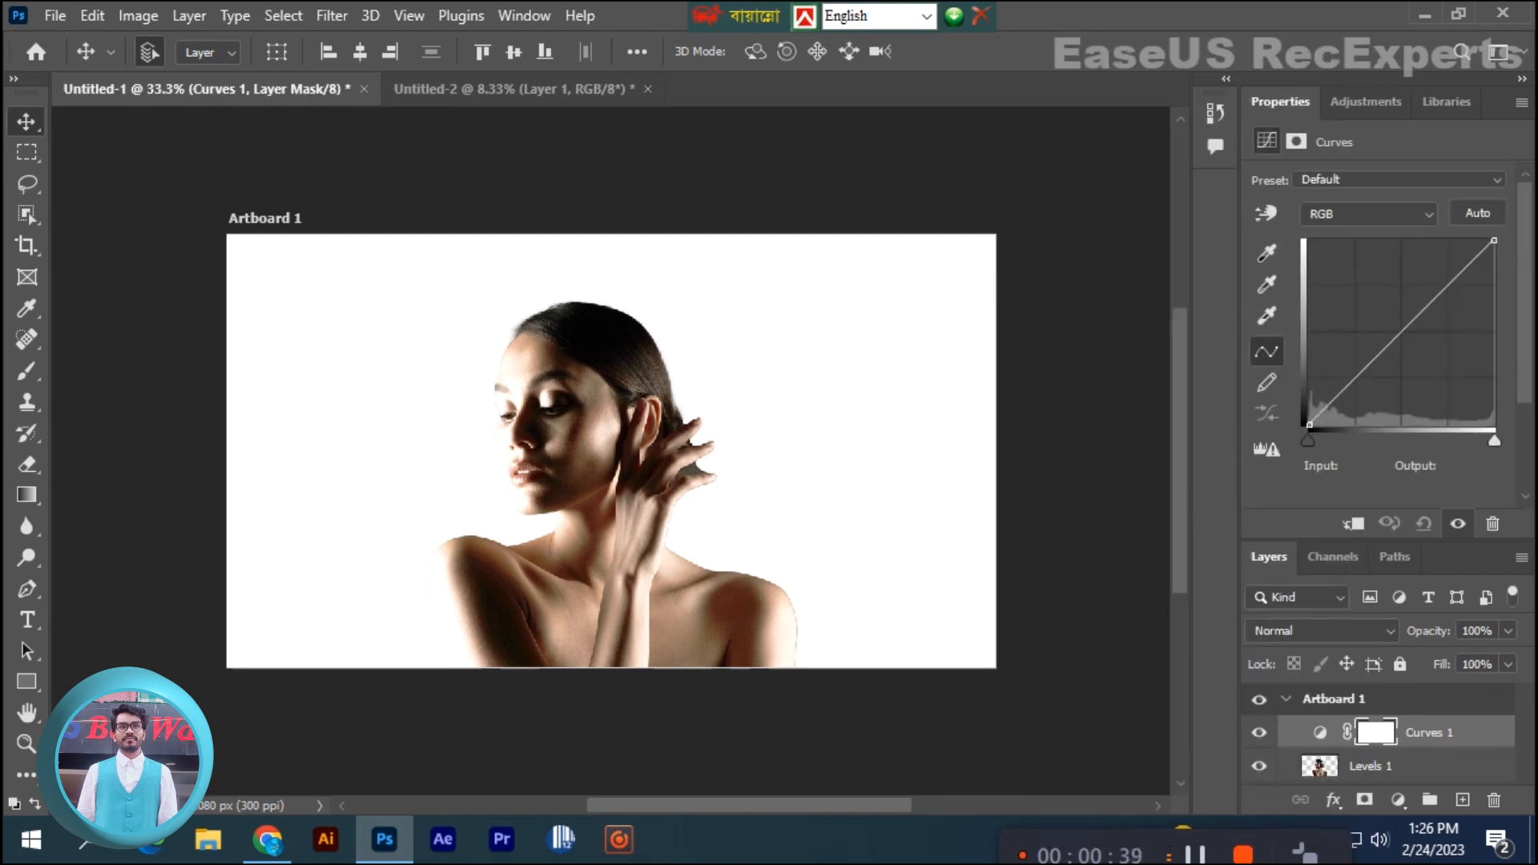
mouse_move(1495, 240)
left_mouse_down()
mouse_move(1463, 240)
mouse_move(1495, 240)
left_mouse_up()
mouse_move(1309, 425)
left_mouse_down()
mouse_move(1331, 424)
mouse_move(1318, 425)
left_mouse_up()
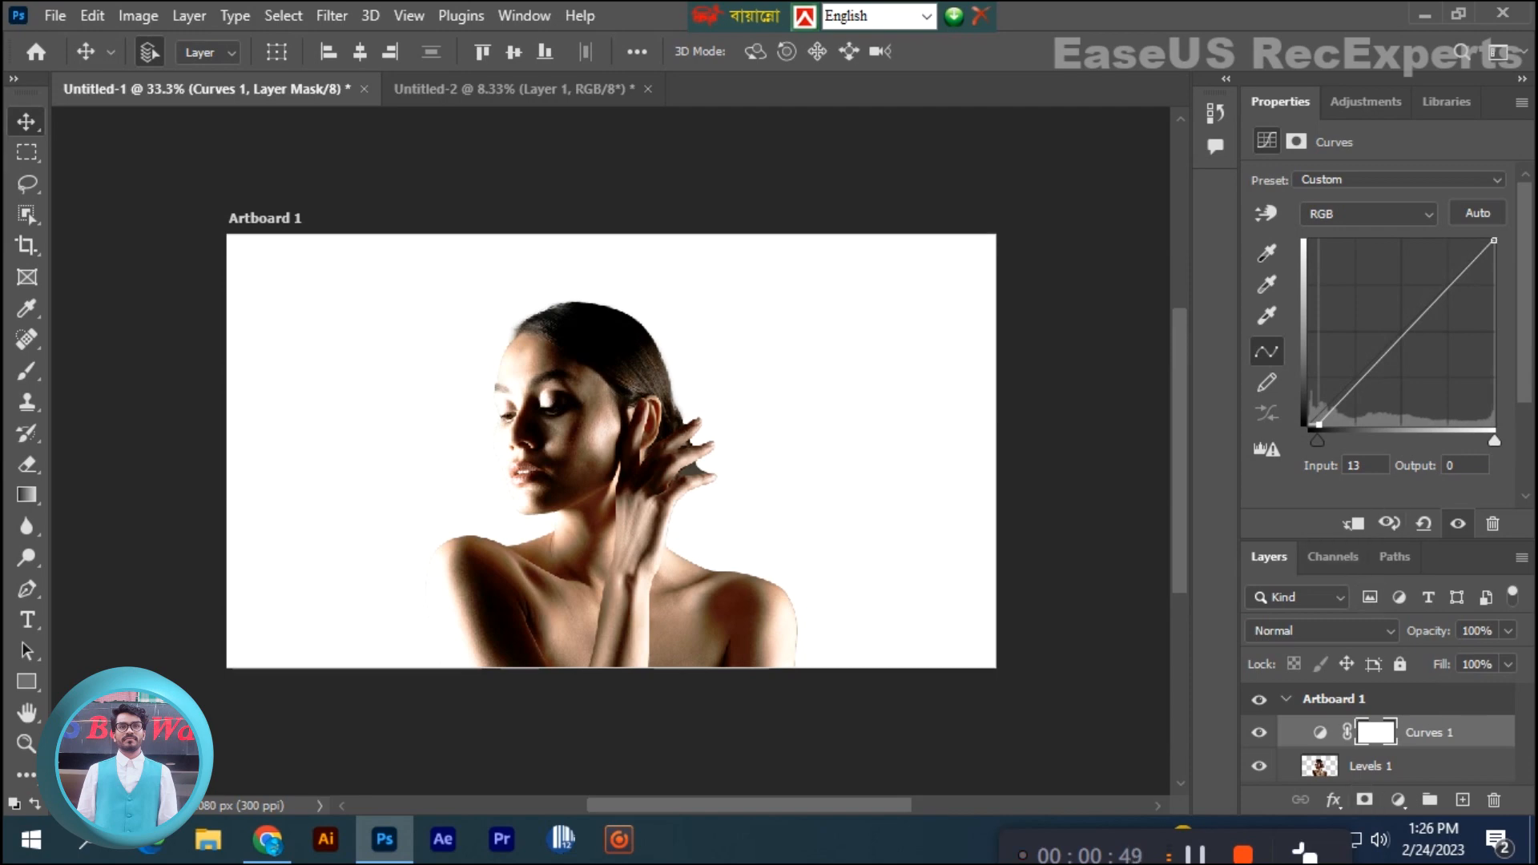
- Try an Exposure adjustment of -0.43 directly above the Levels 1 layer and delete it
left_click(1372, 767)
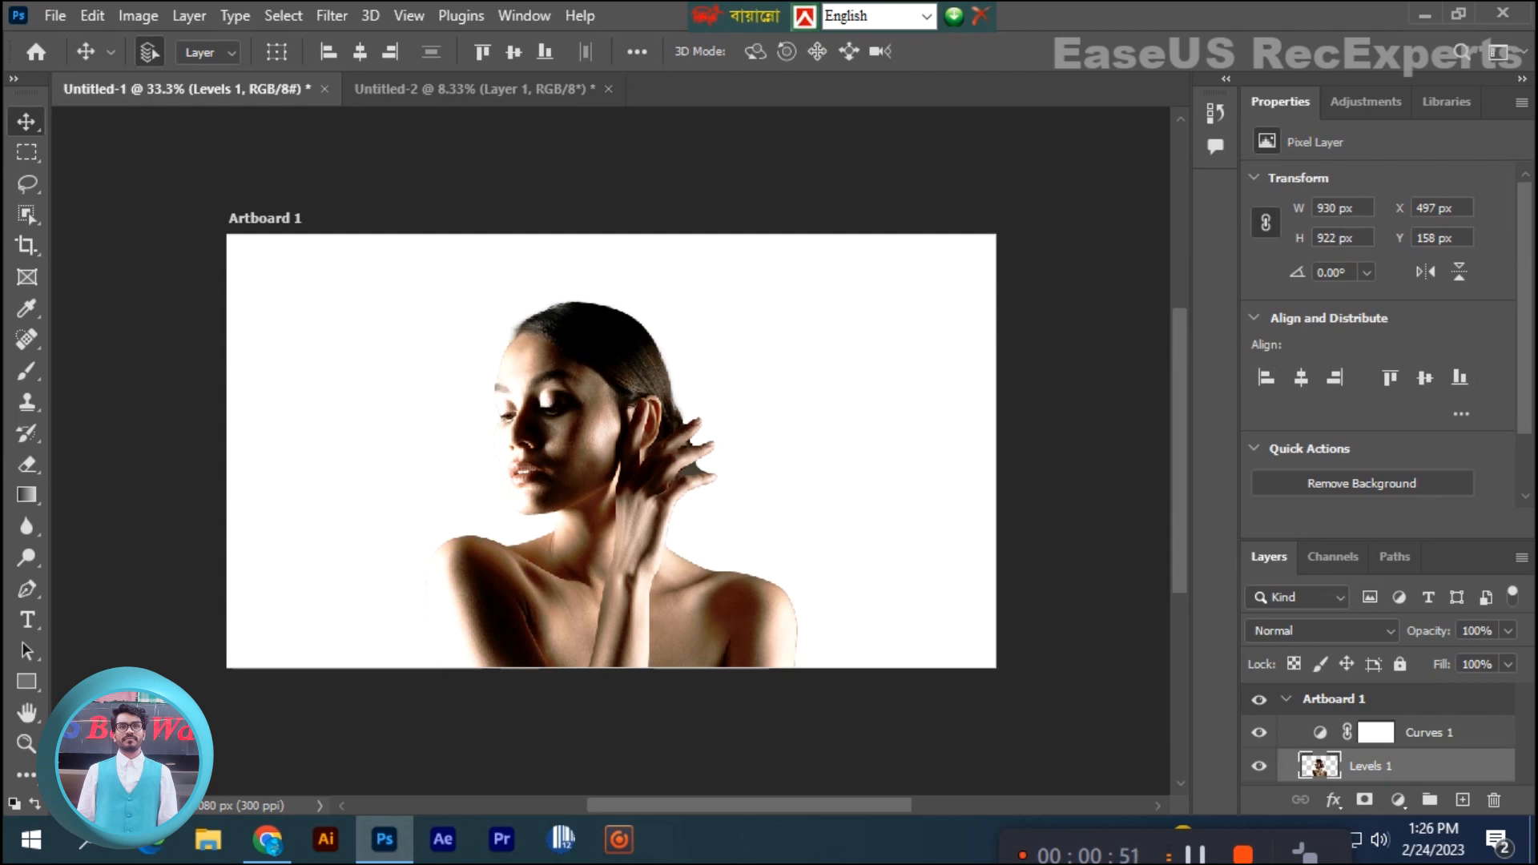
left_click(1366, 102)
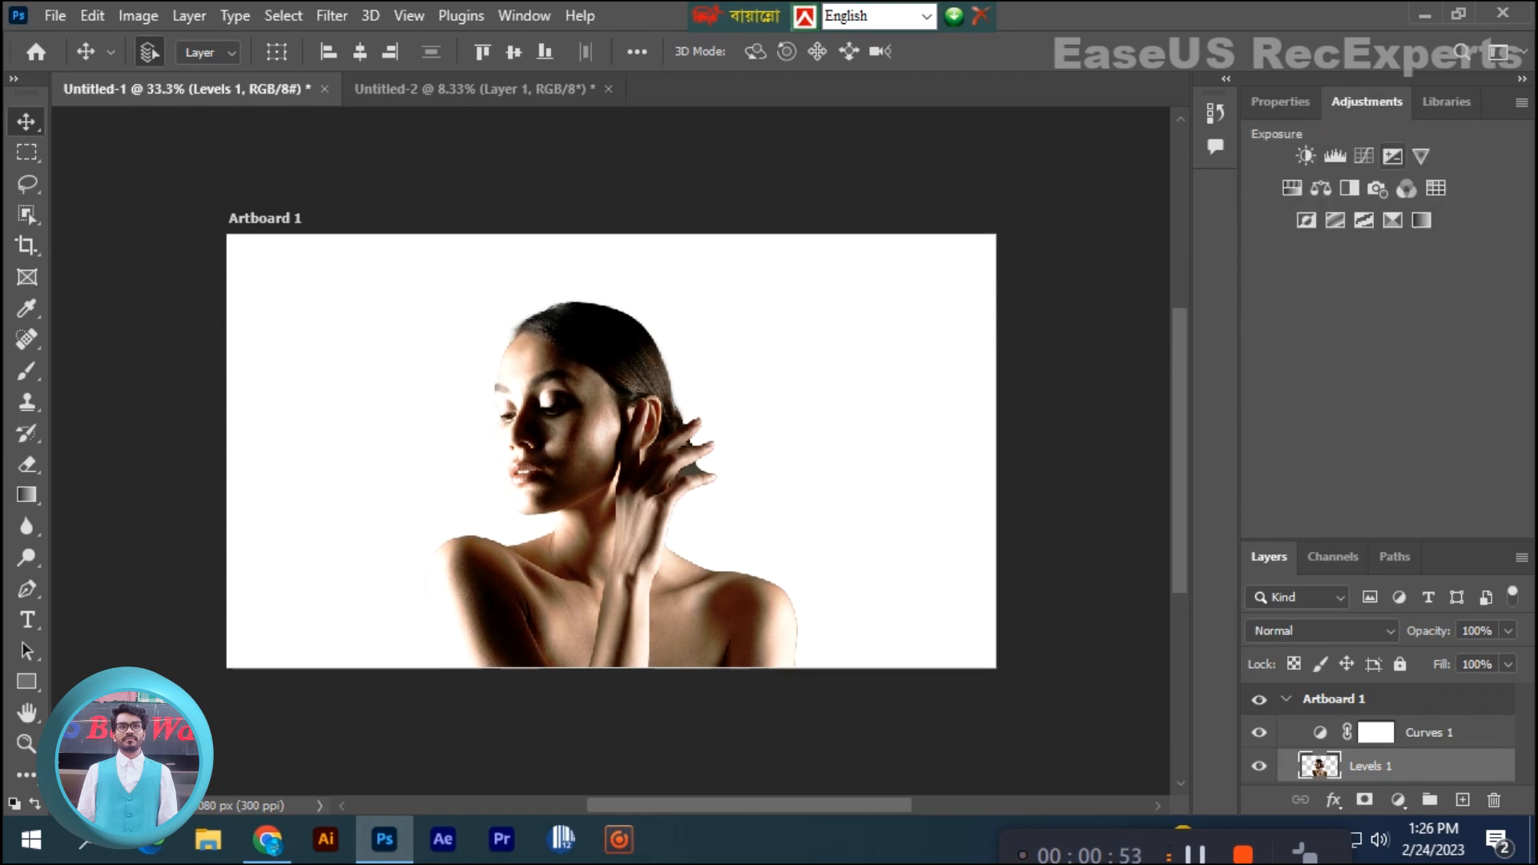
left_click(1393, 156)
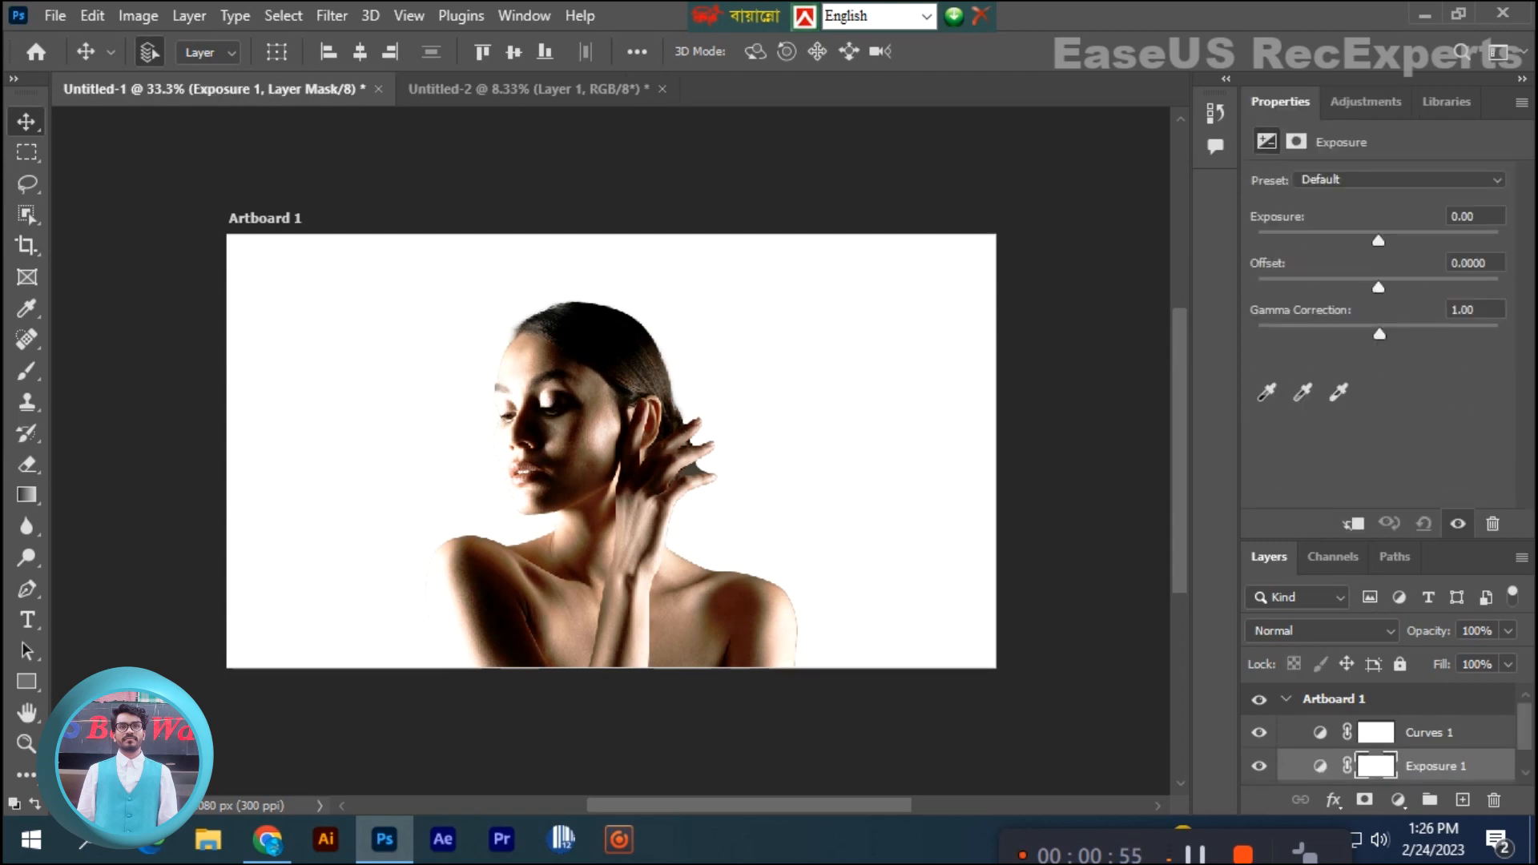
left_click(1399, 180)
left_click(1399, 180)
mouse_move(1379, 240)
left_mouse_down()
mouse_move(1391, 241)
mouse_move(1349, 241)
mouse_move(1370, 241)
left_mouse_up()
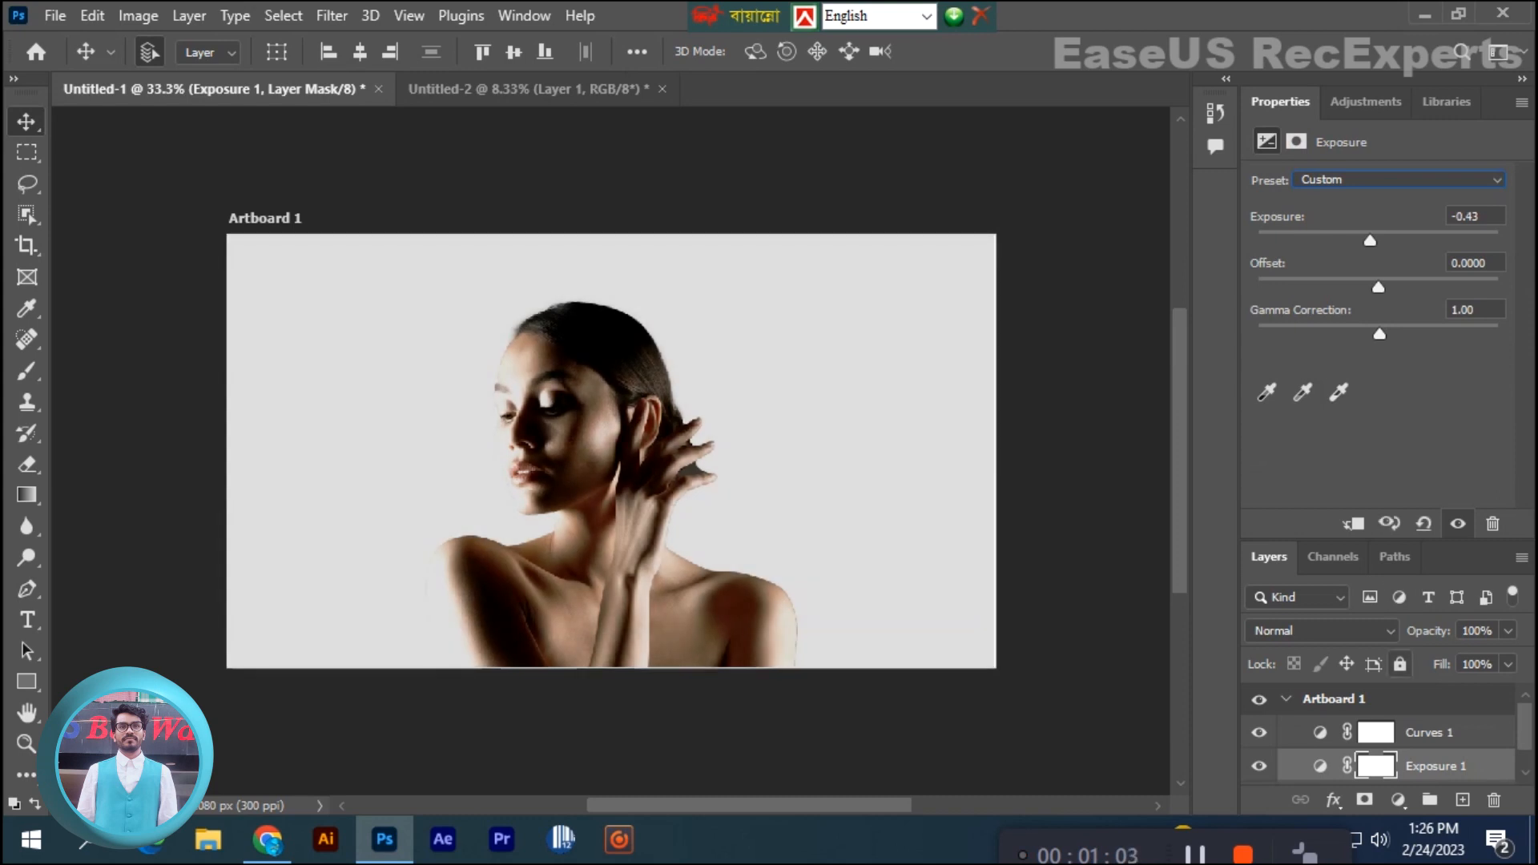
left_click_drag(1439, 767, 1495, 799)
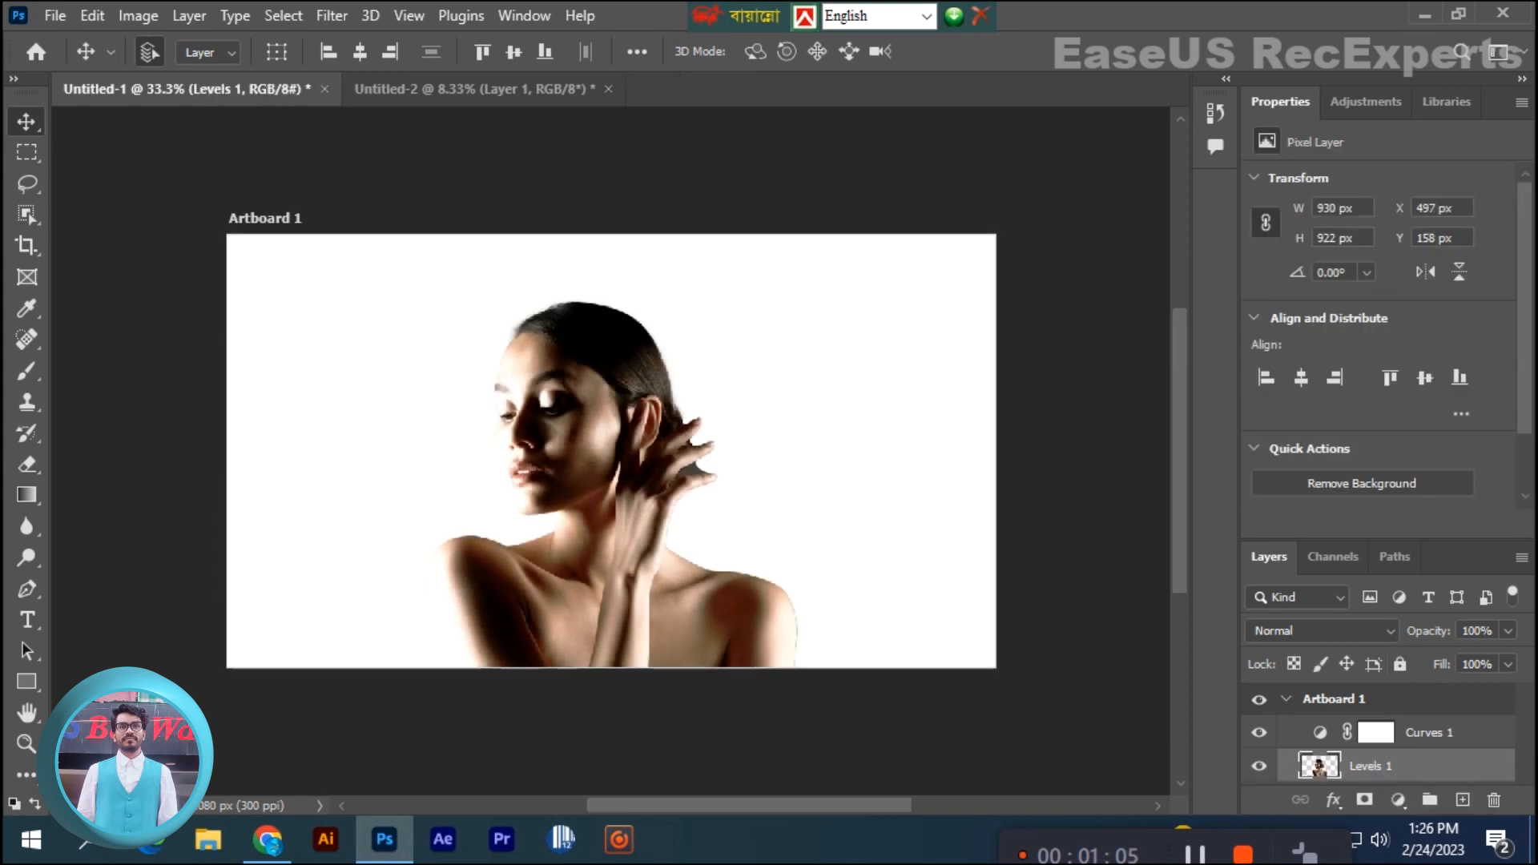
- Add a Hue/Saturation adjustment above Levels 1 with Master hue -33, saturation +33 and lightness +6
left_click(1367, 101)
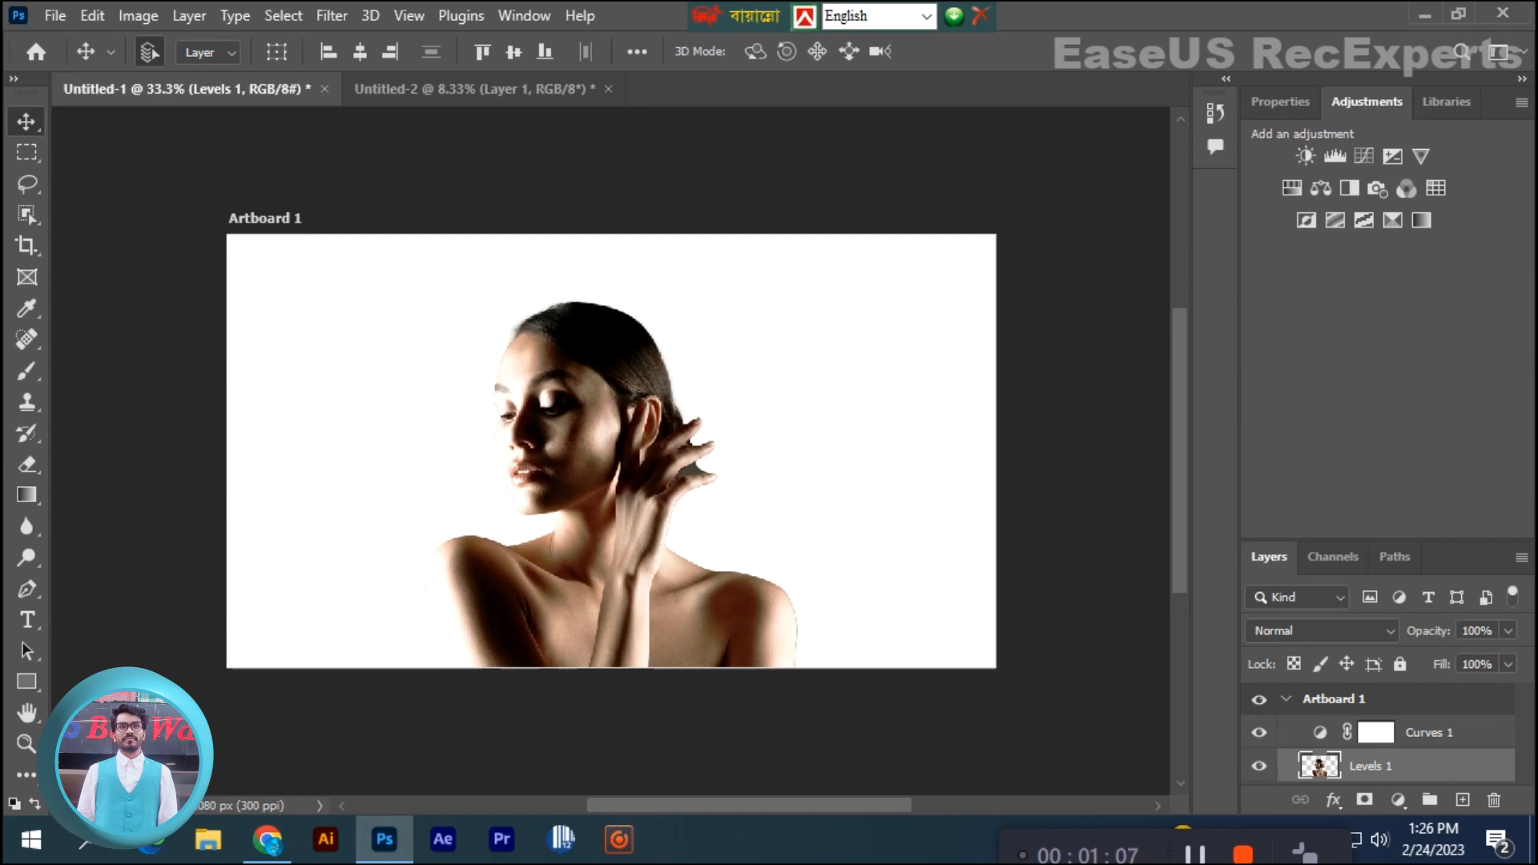
left_click(1291, 187)
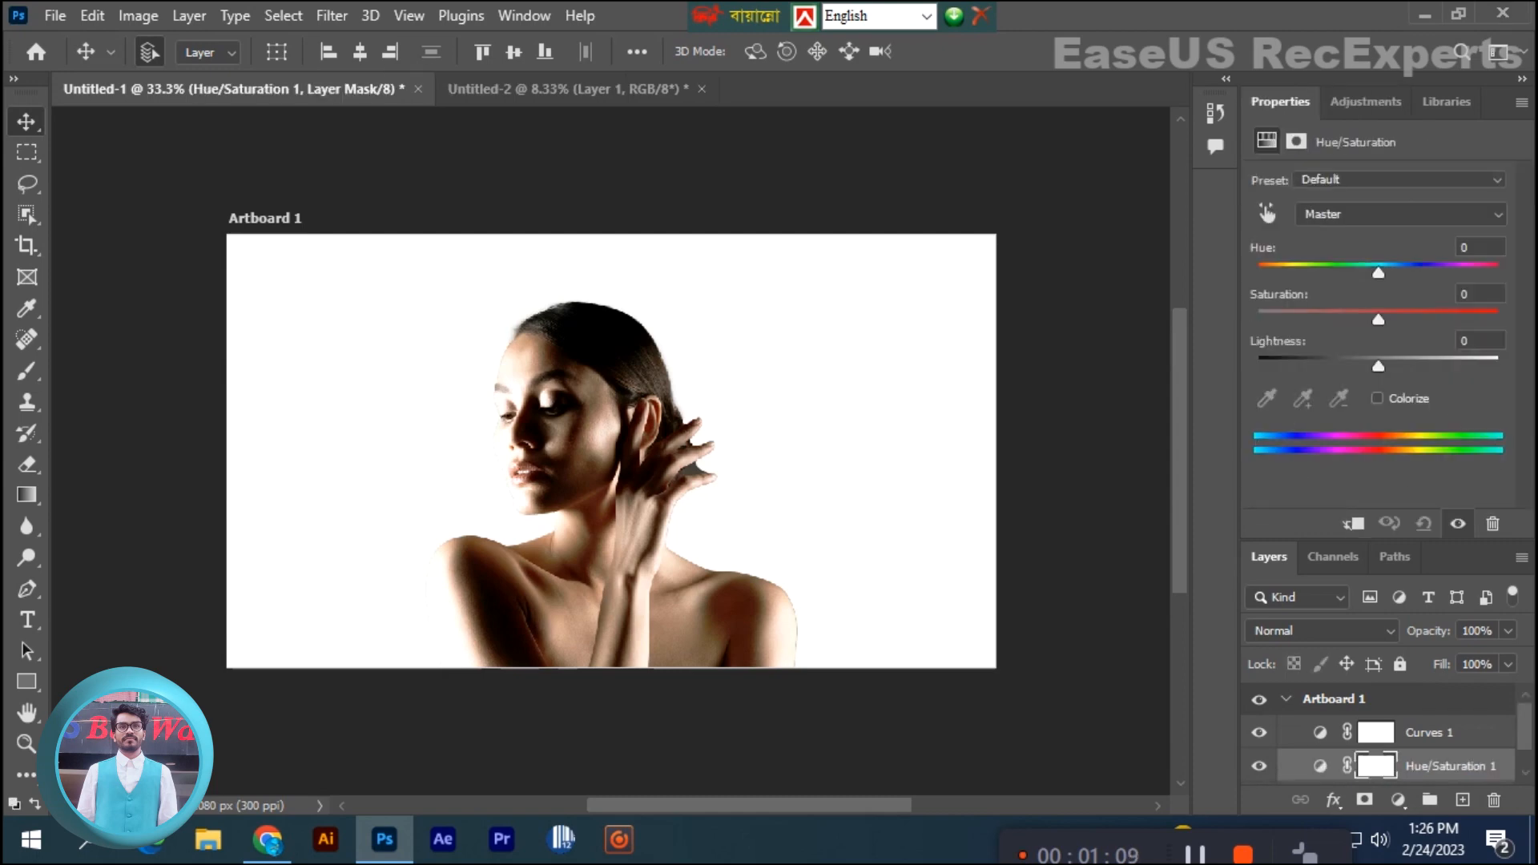
left_click_drag(1378, 366, 1338, 273)
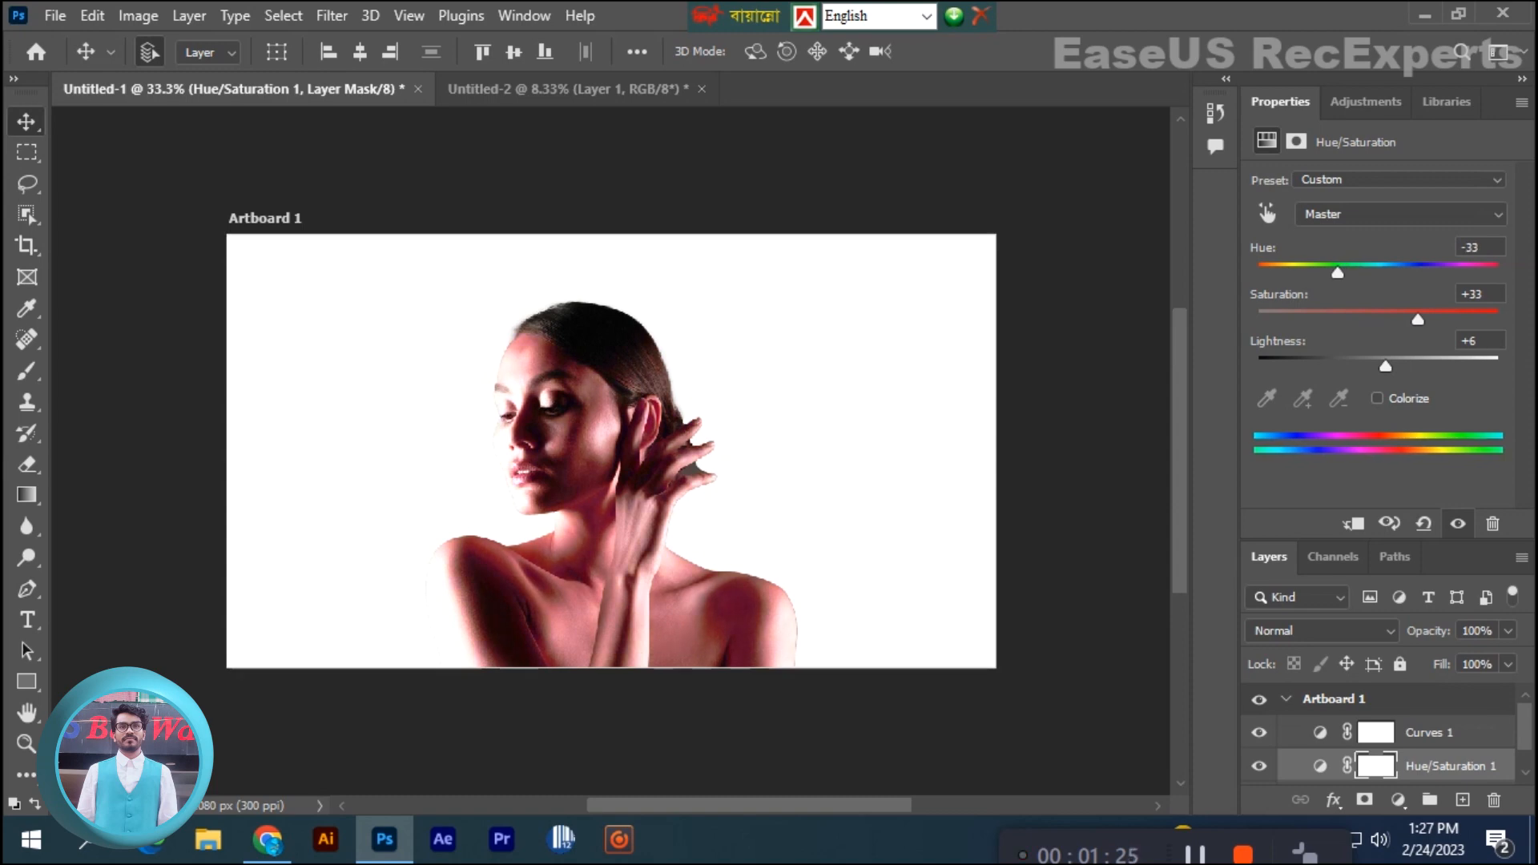
- Set the saturation of the Yellows range to +26 in the Hue/Saturation adjustment
left_click(1400, 214)
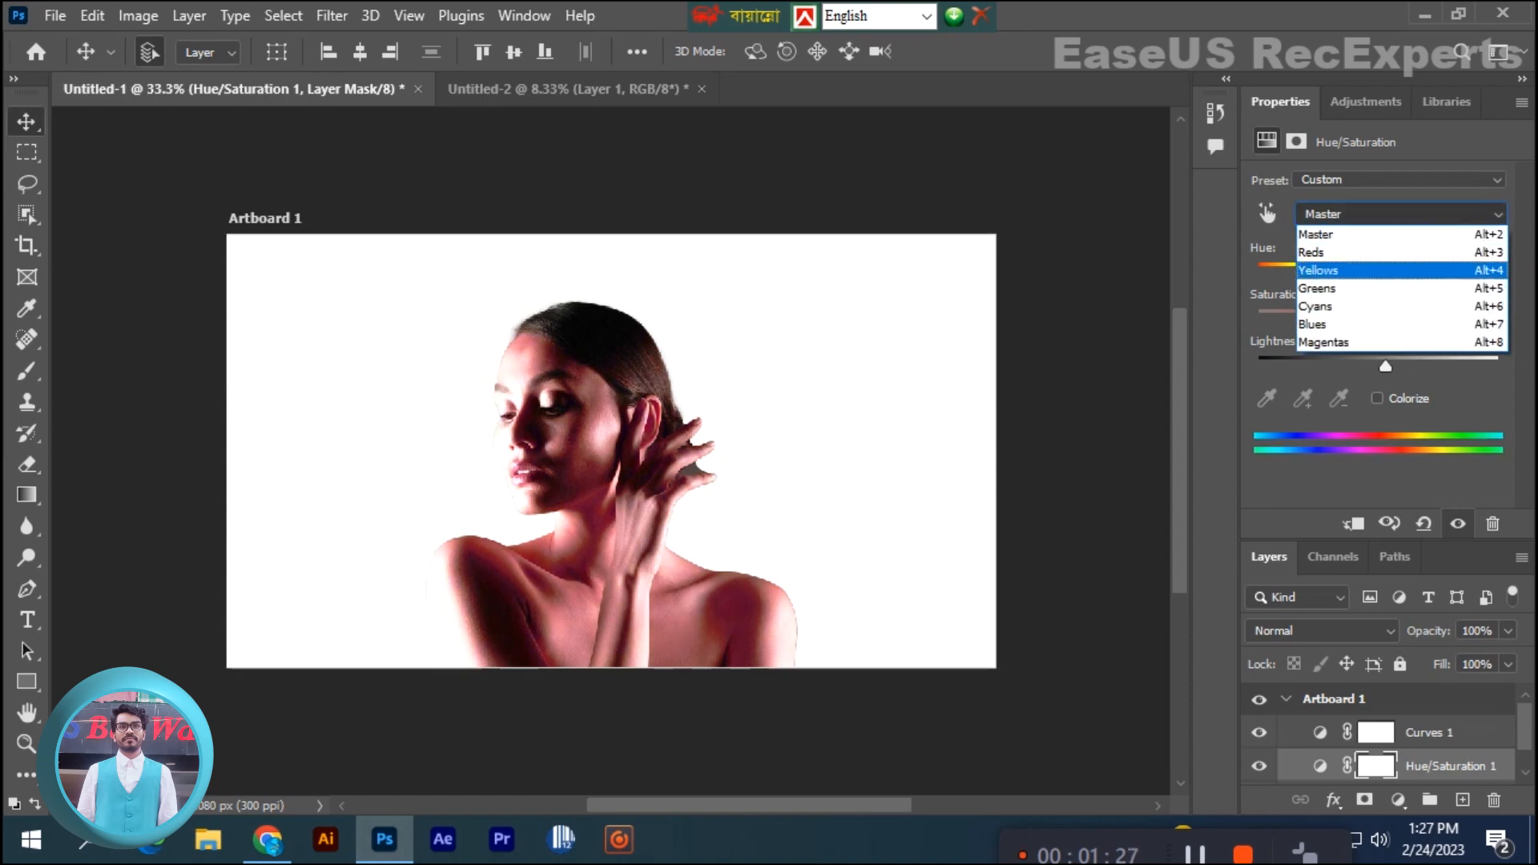
left_click(1318, 270)
left_click_drag(1386, 320, 1406, 320)
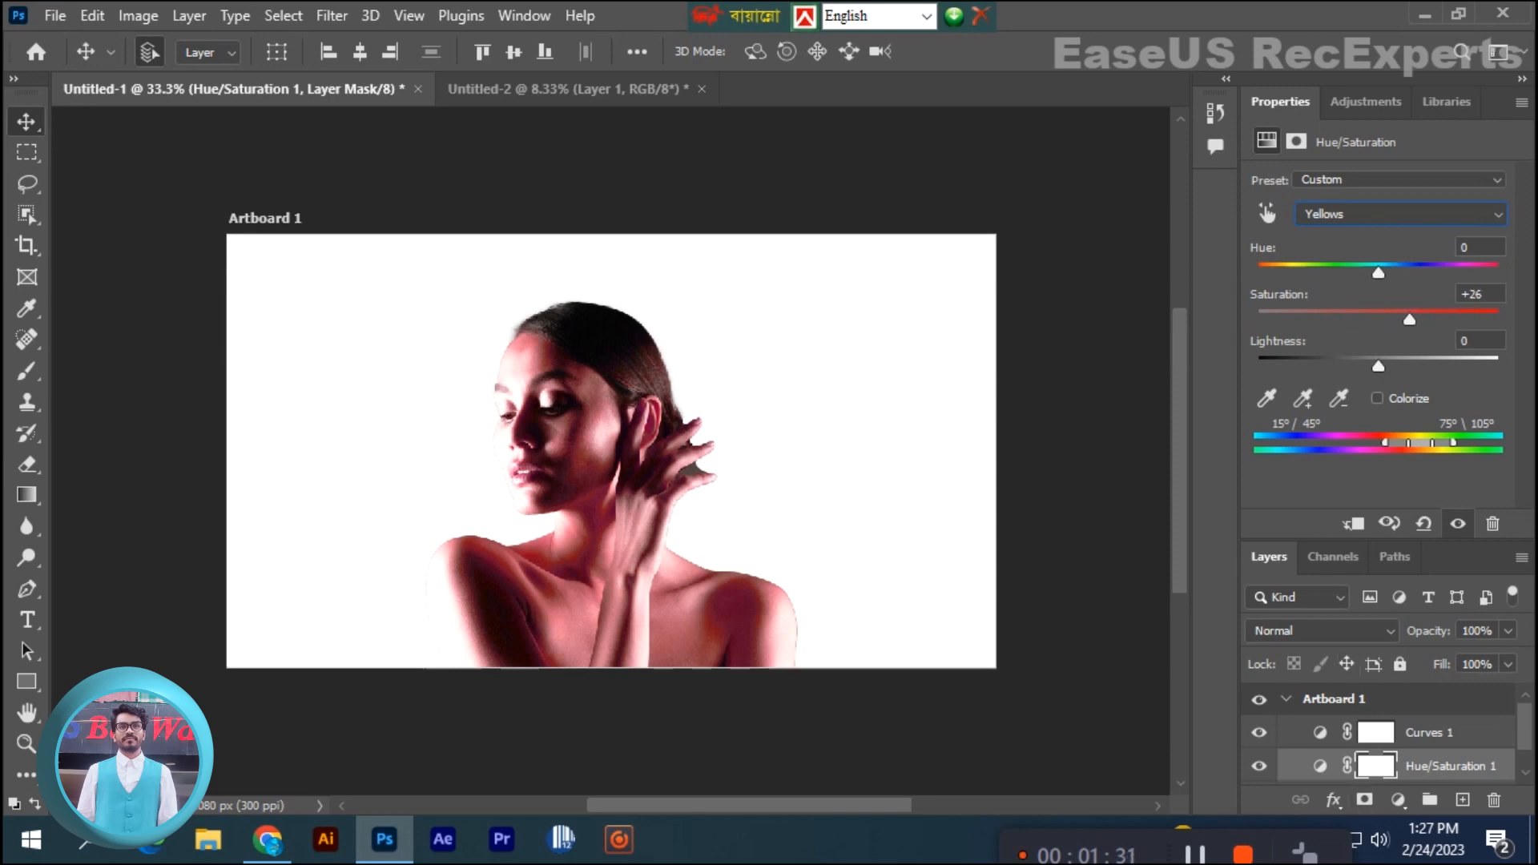
- Convert the Curves 1, Hue/Saturation 1 and Levels 1 layers into one smart object and rasterize it
left_click(1429, 733, "shift")
scroll(1378, 733, "down", 1)
left_click(1374, 767, "shift")
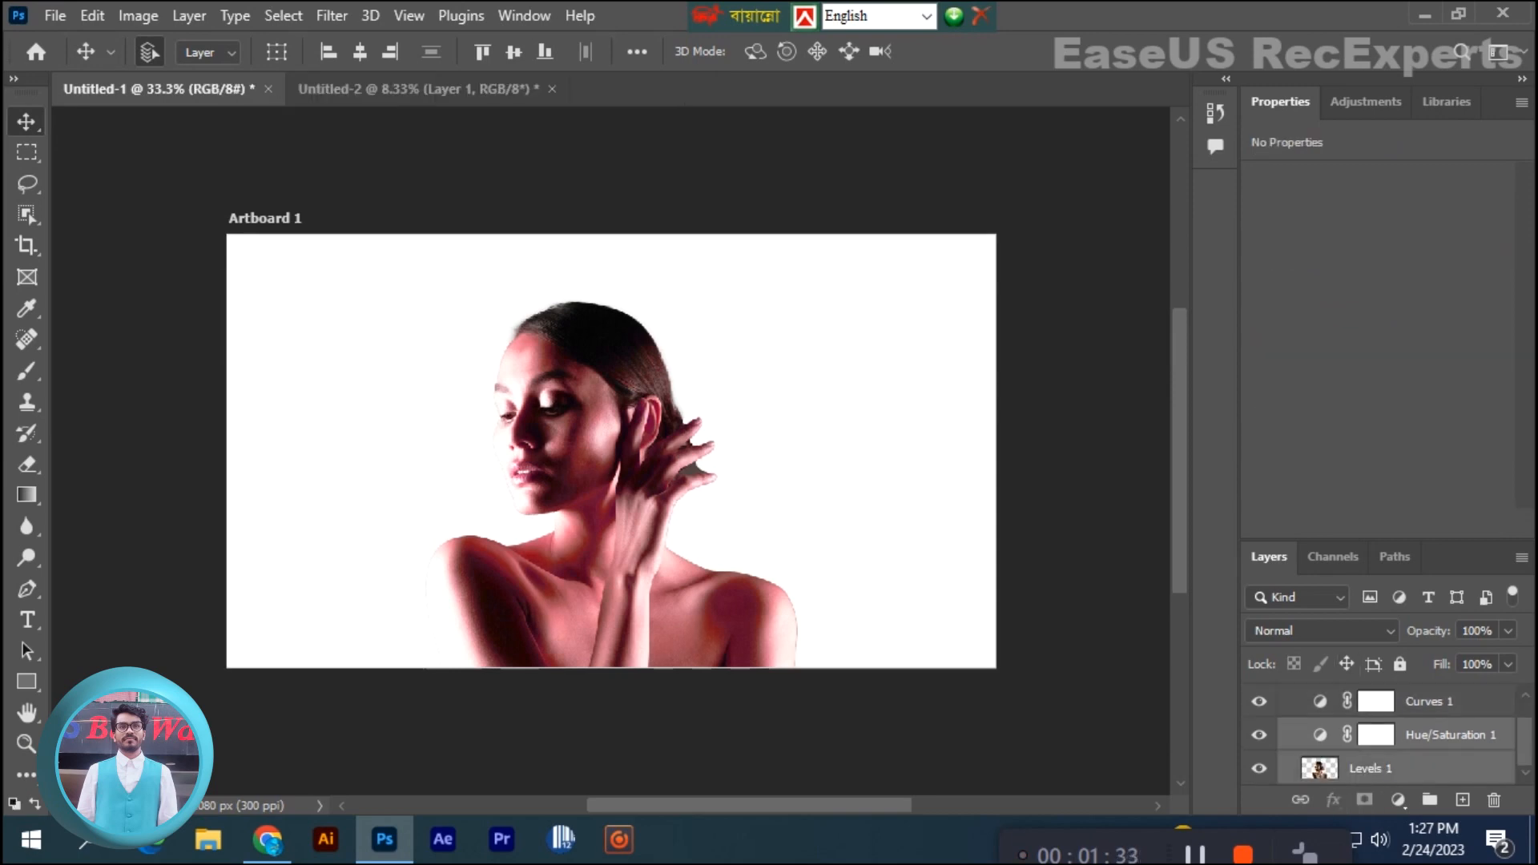
right_click(1430, 702)
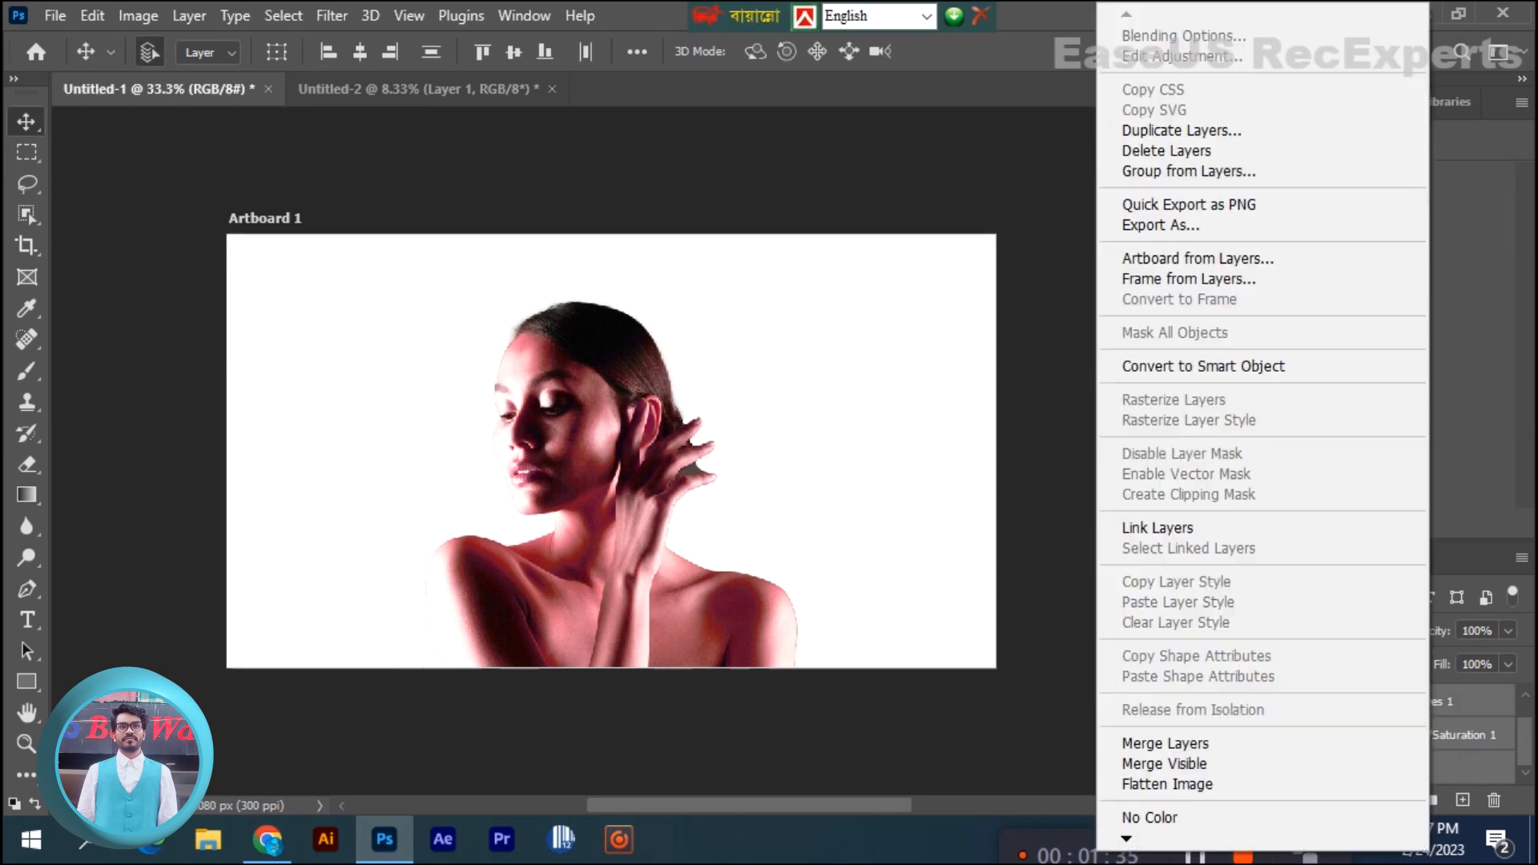
left_click(1203, 366)
right_click(1375, 733)
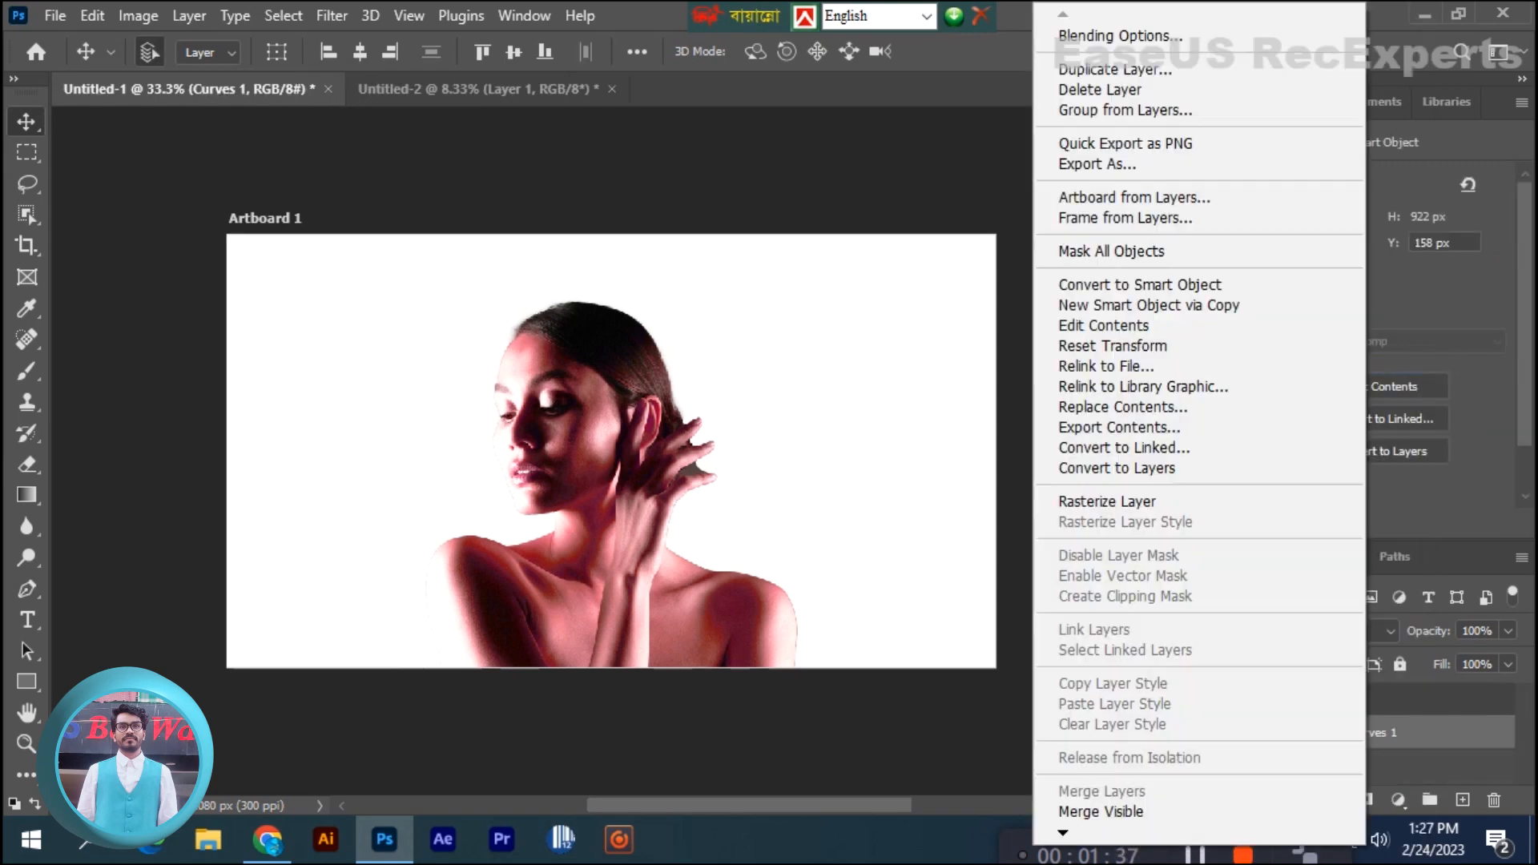
left_click(1107, 501)
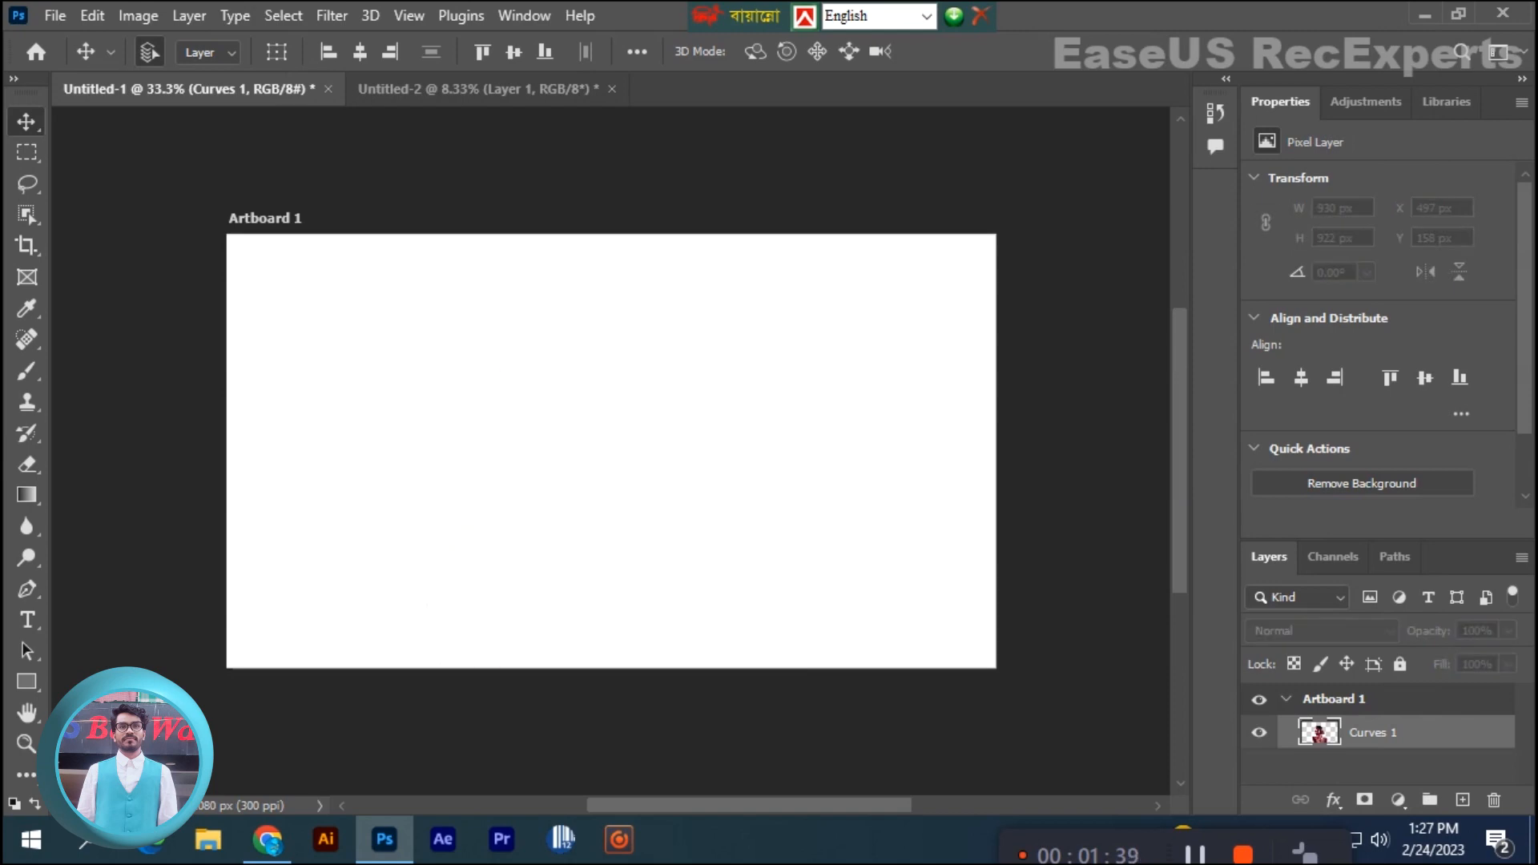
- Create a blank layer above Curves 1 and add a Gradient Map adjustment on top of it
left_click(1463, 800)
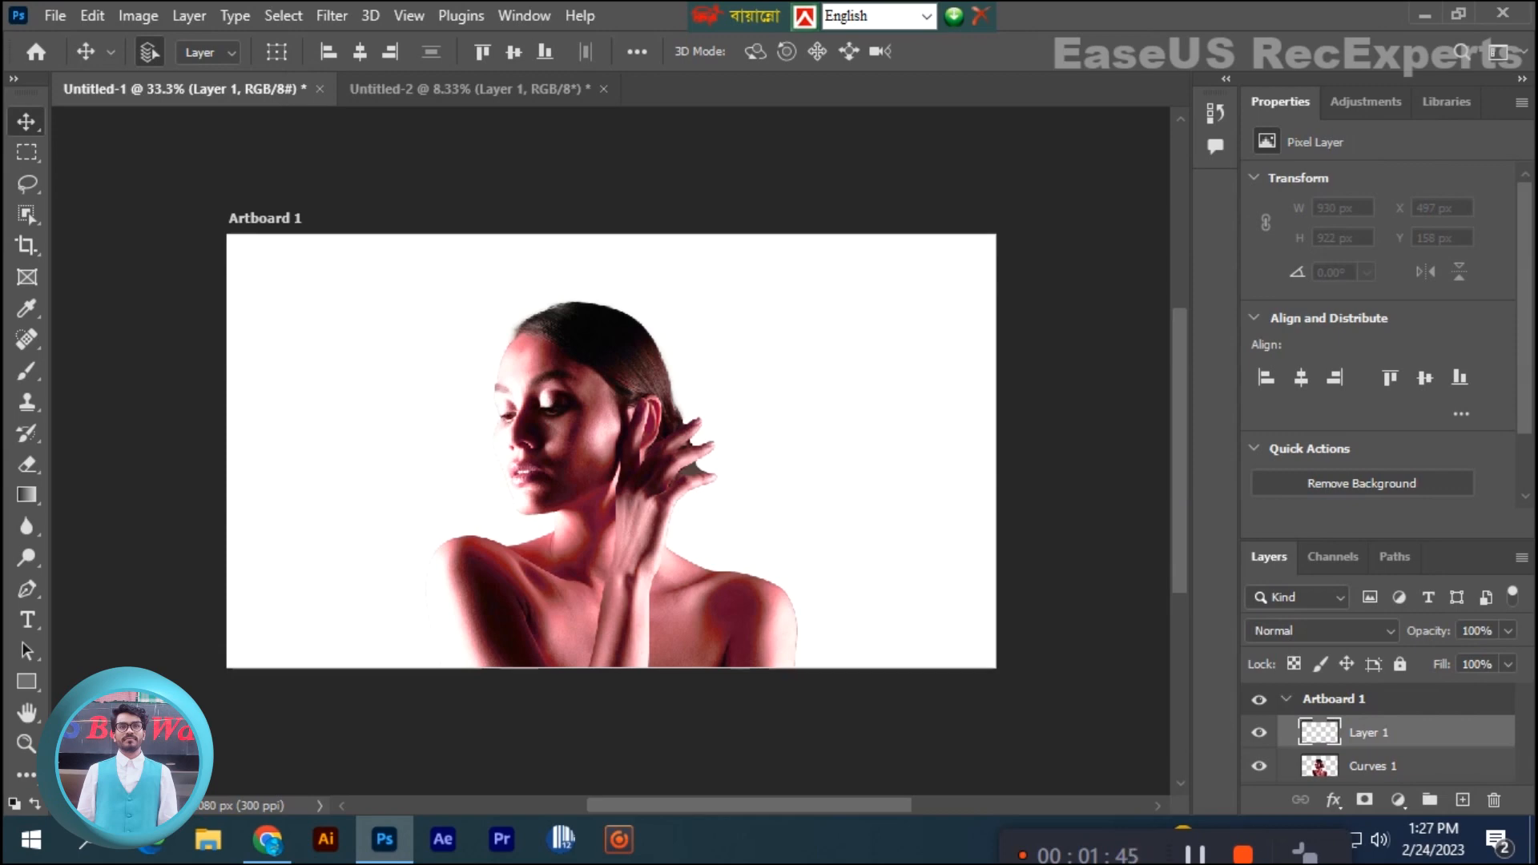
left_click(1366, 101)
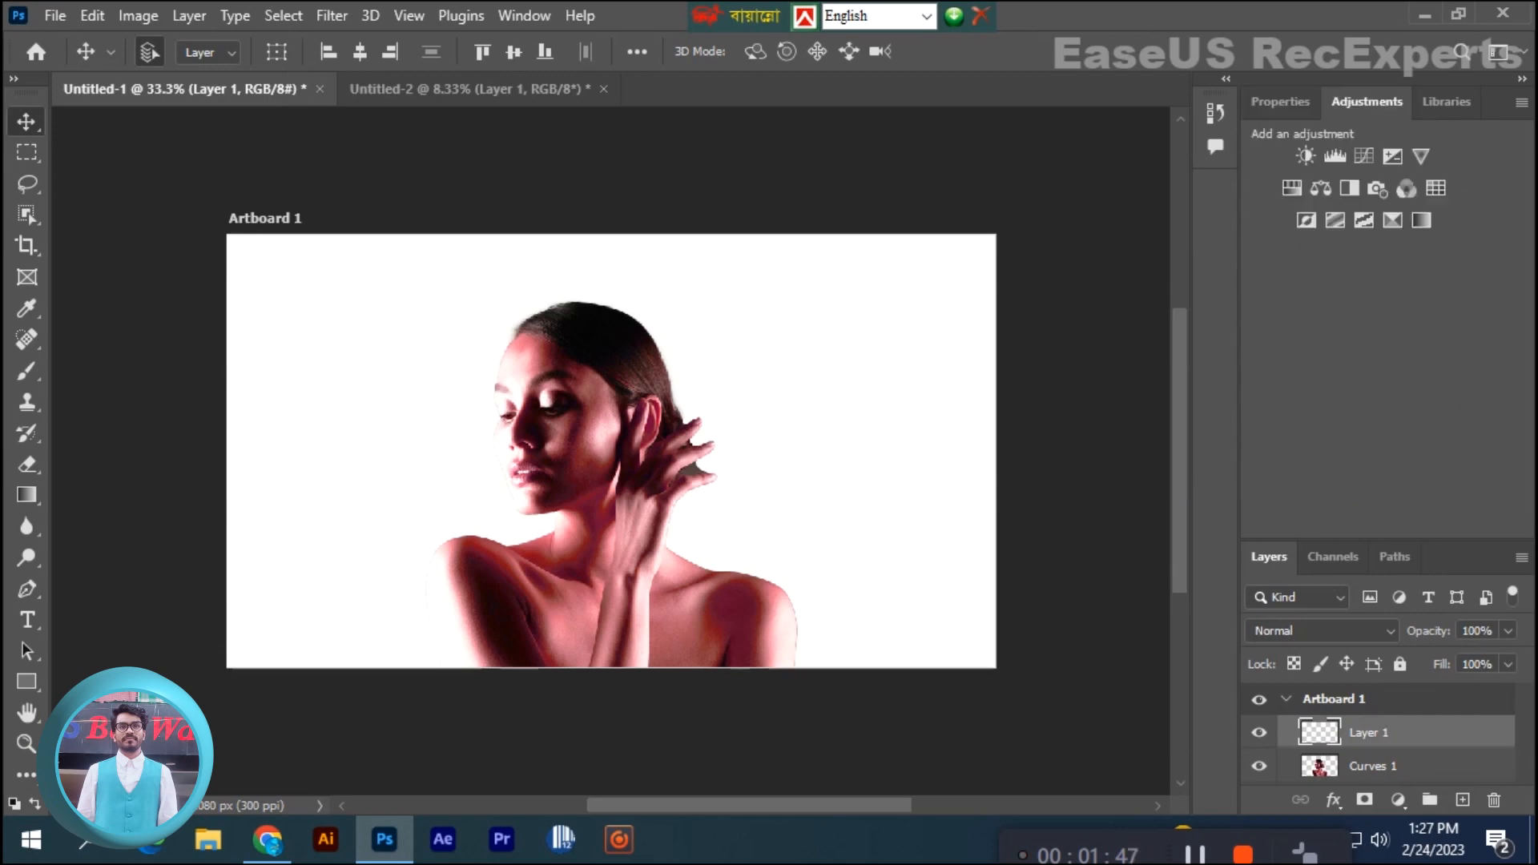
left_click(1422, 221)
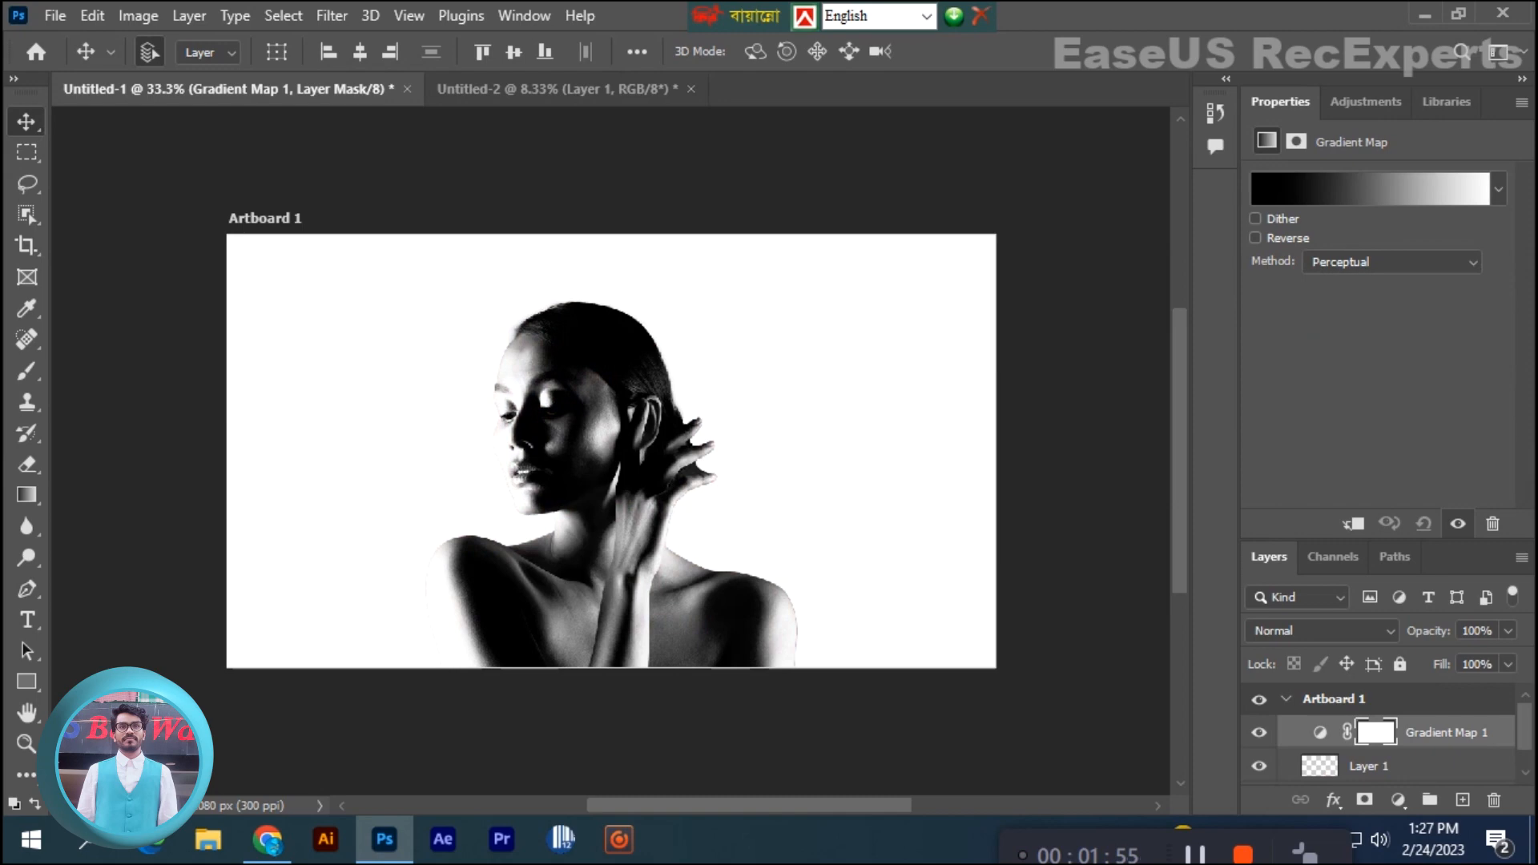
- Enable Dither for the Gradient Map and set its method to Linear, leaving Reverse off
left_click(1256, 218)
left_click(1393, 262)
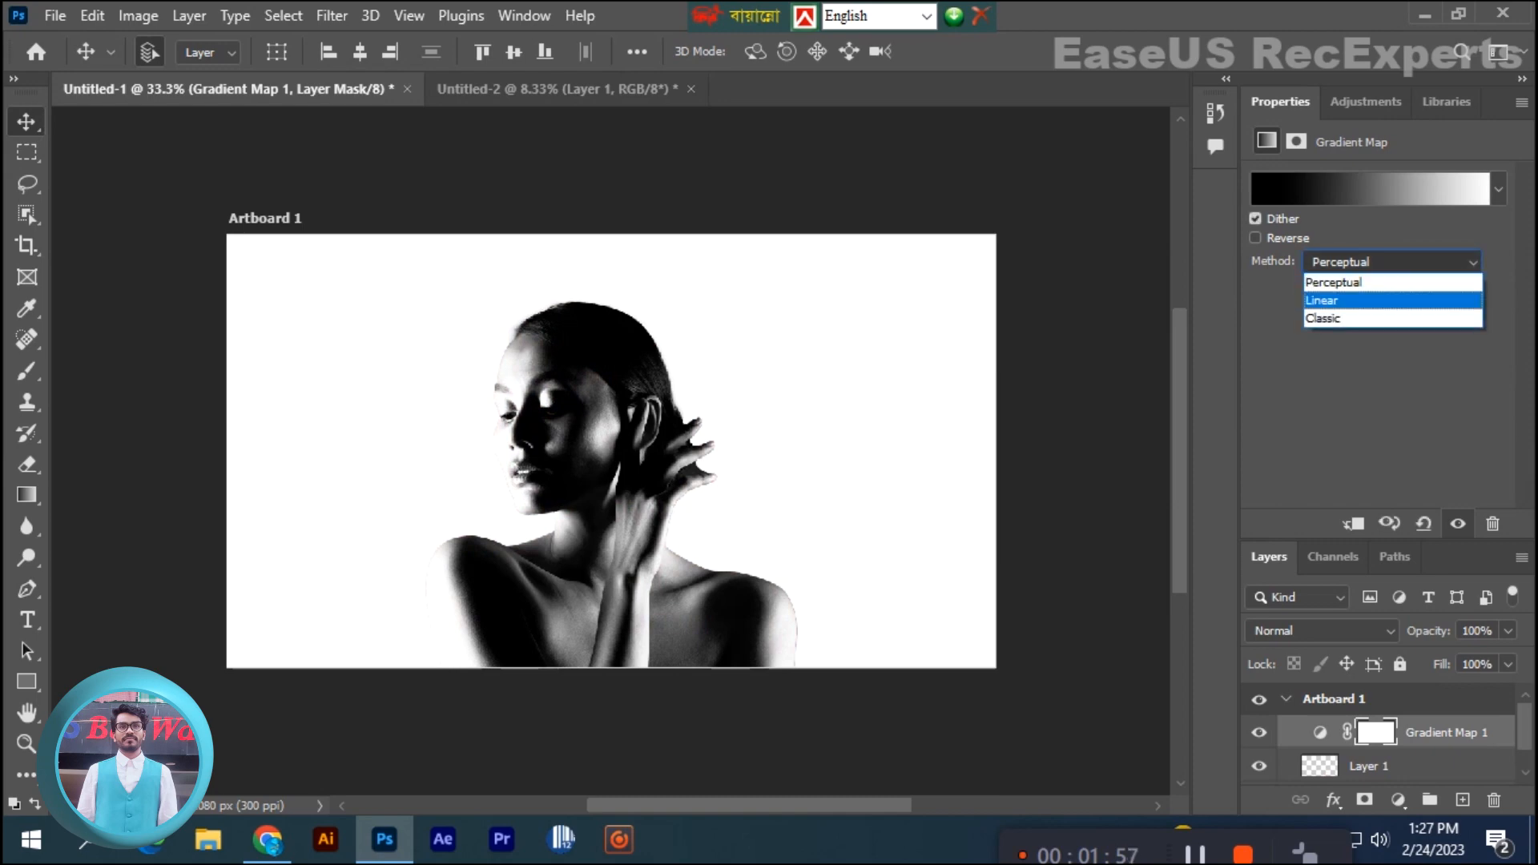
left_click(1362, 300)
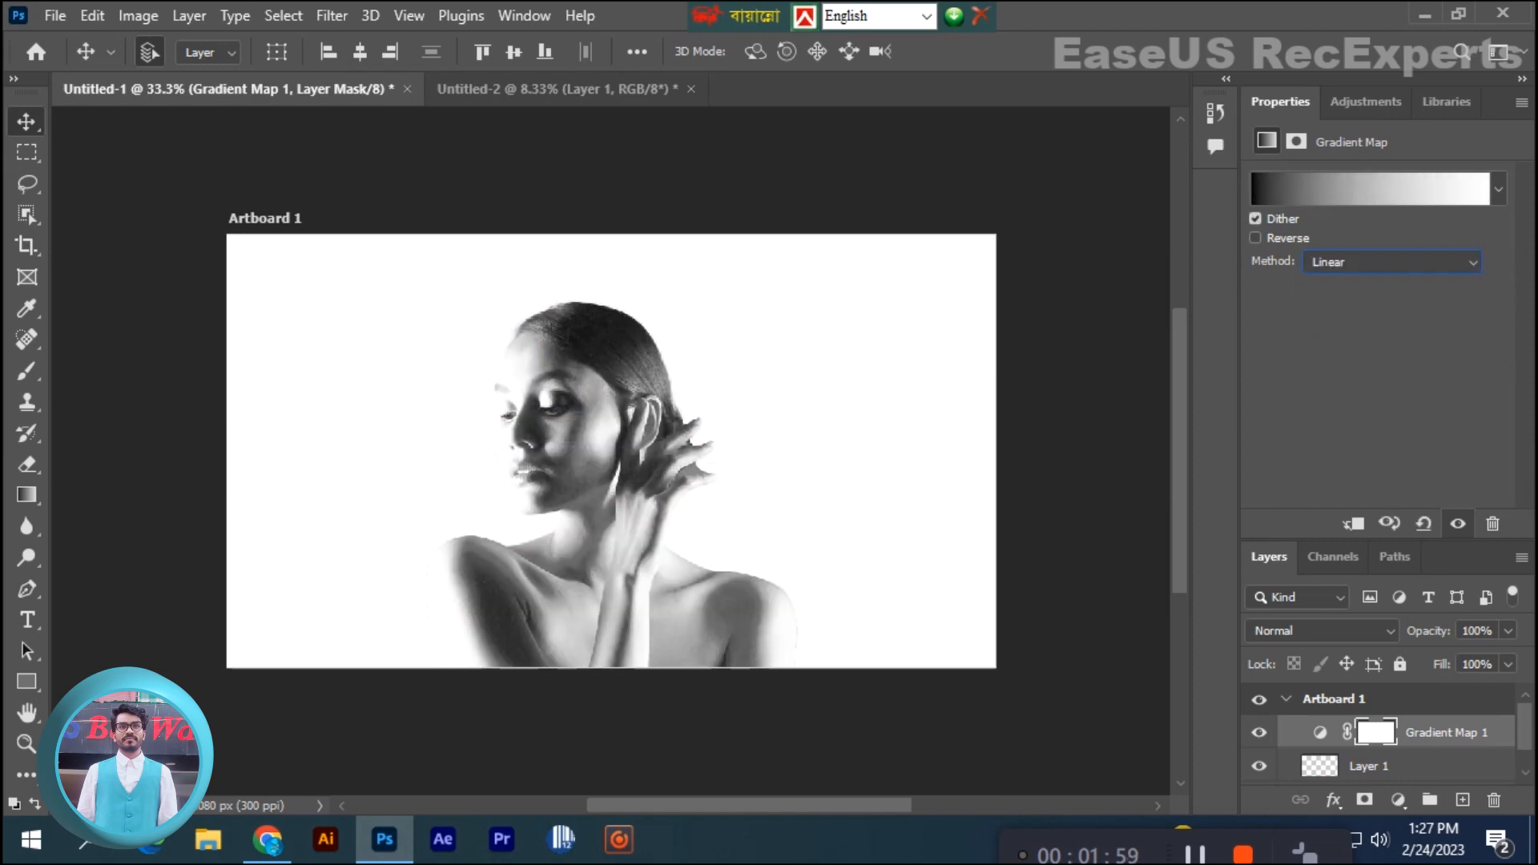
left_click(1256, 238)
left_click(1256, 237)
- Draw white-to-black gradients on the Gradient Map mask, keeping the head grayscale and fading to colour below the neck
key("g")
left_click_drag(580, 415, 705, 613)
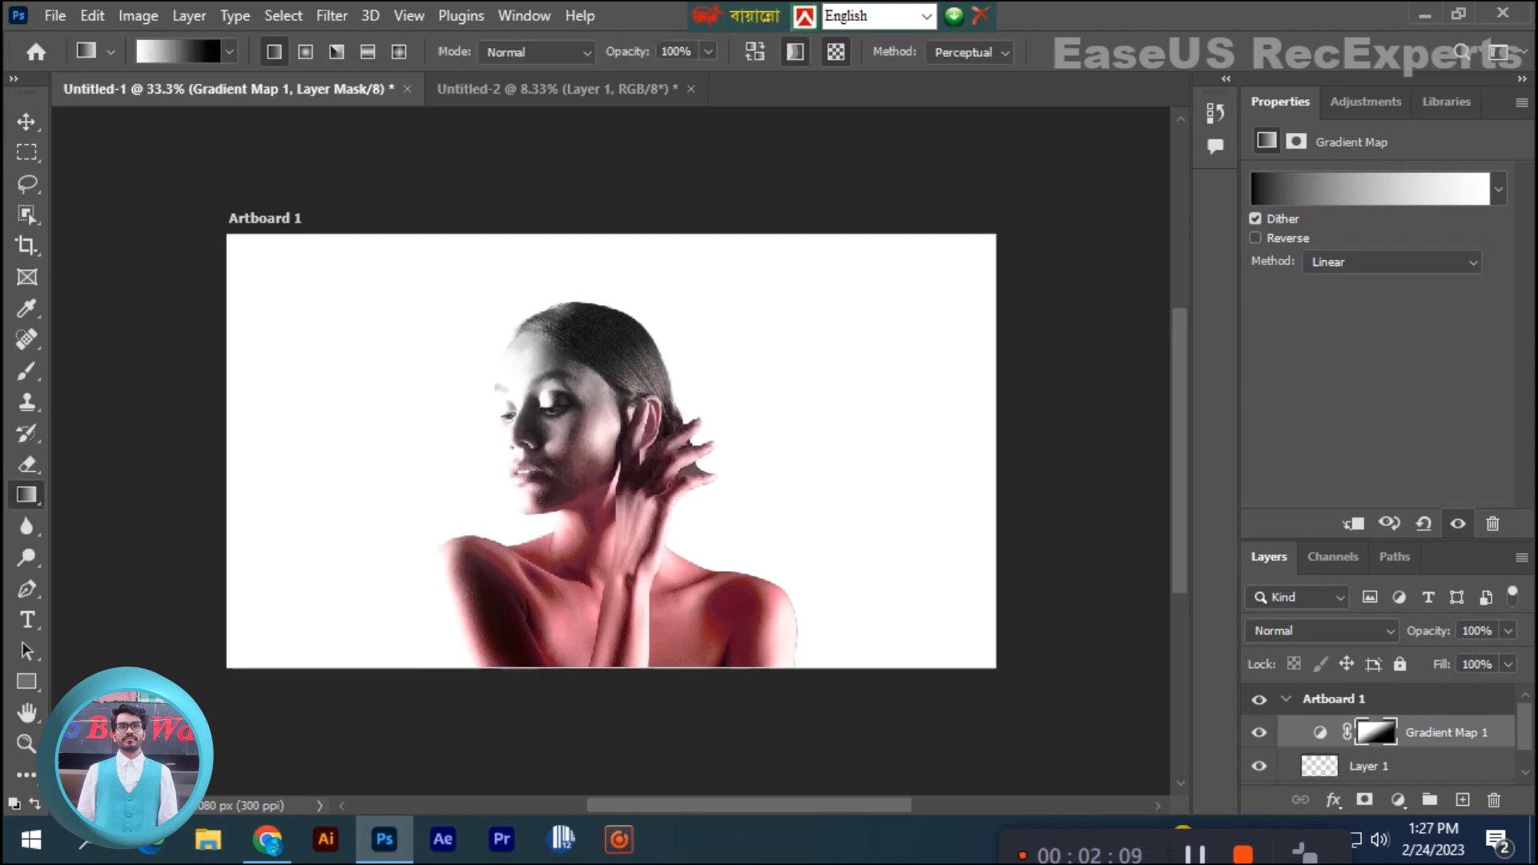
left_click_drag(595, 396, 597, 657)
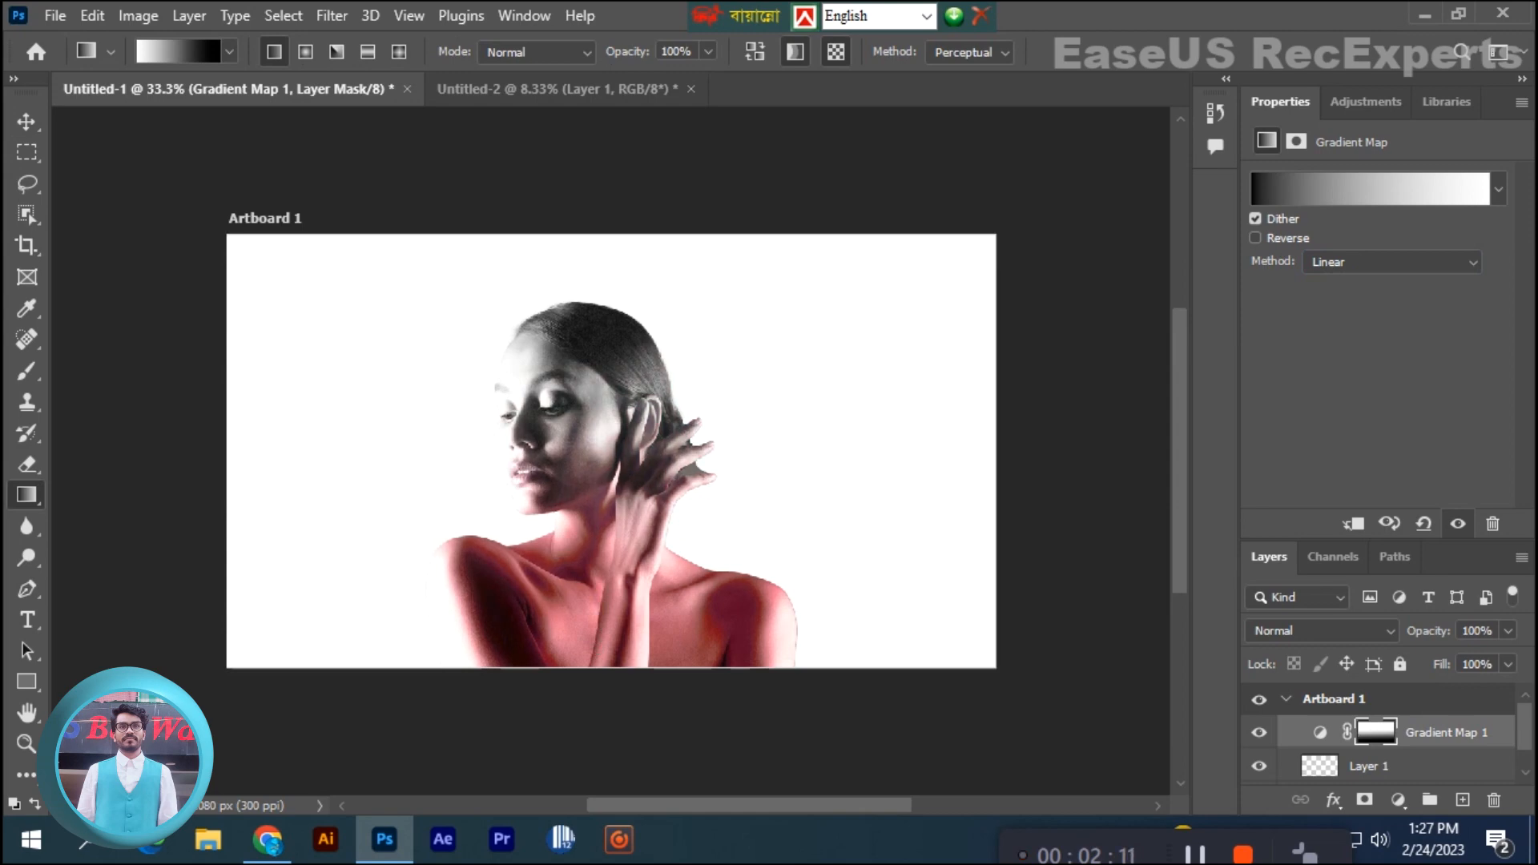
left_click_drag(598, 519, 603, 669)
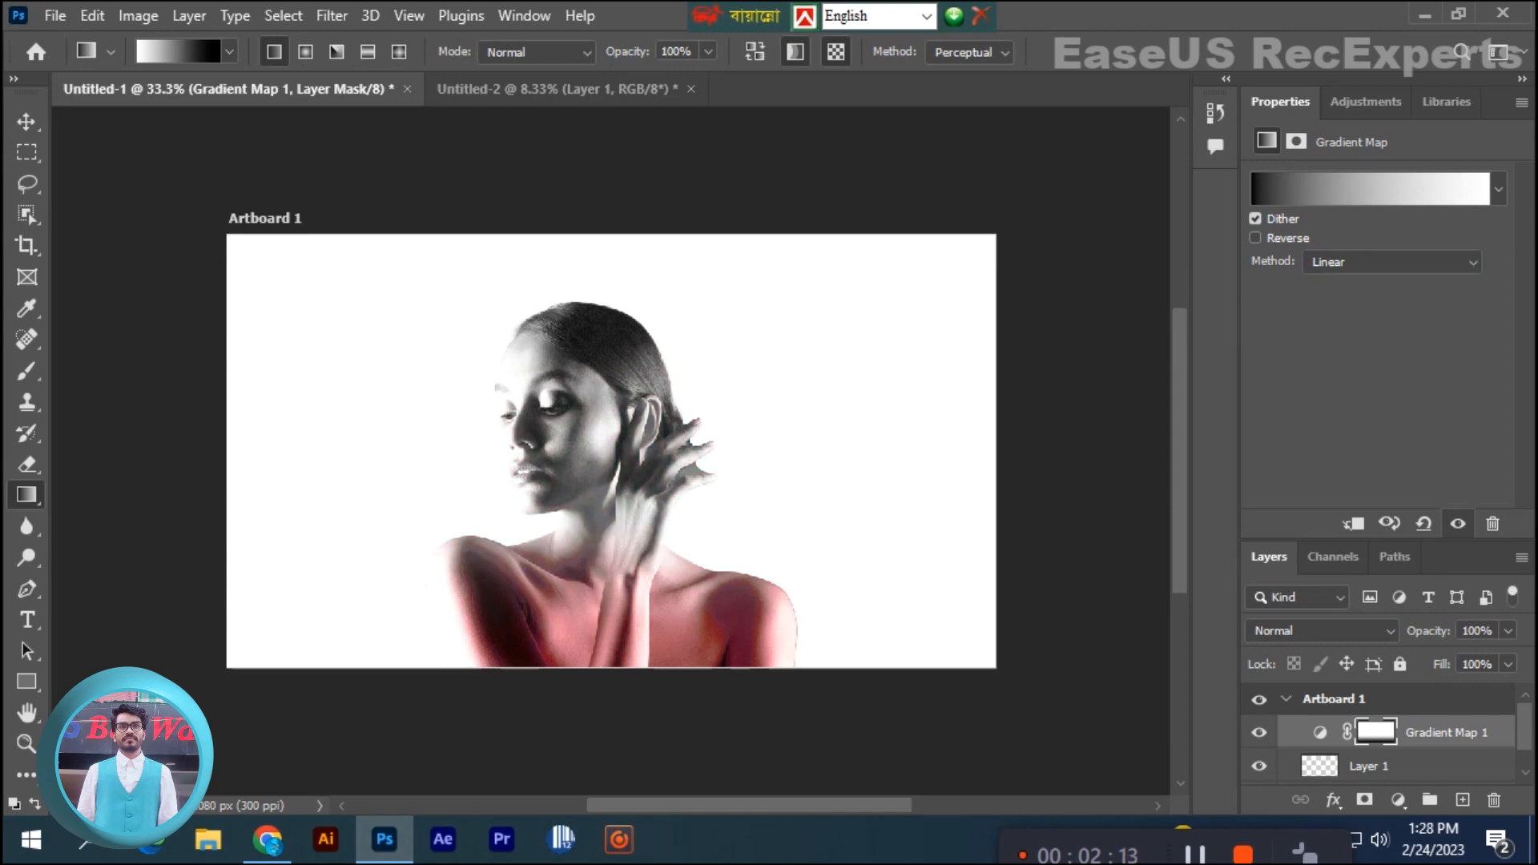
left_click_drag(597, 478, 603, 668)
left_click_drag(637, 500, 631, 668)
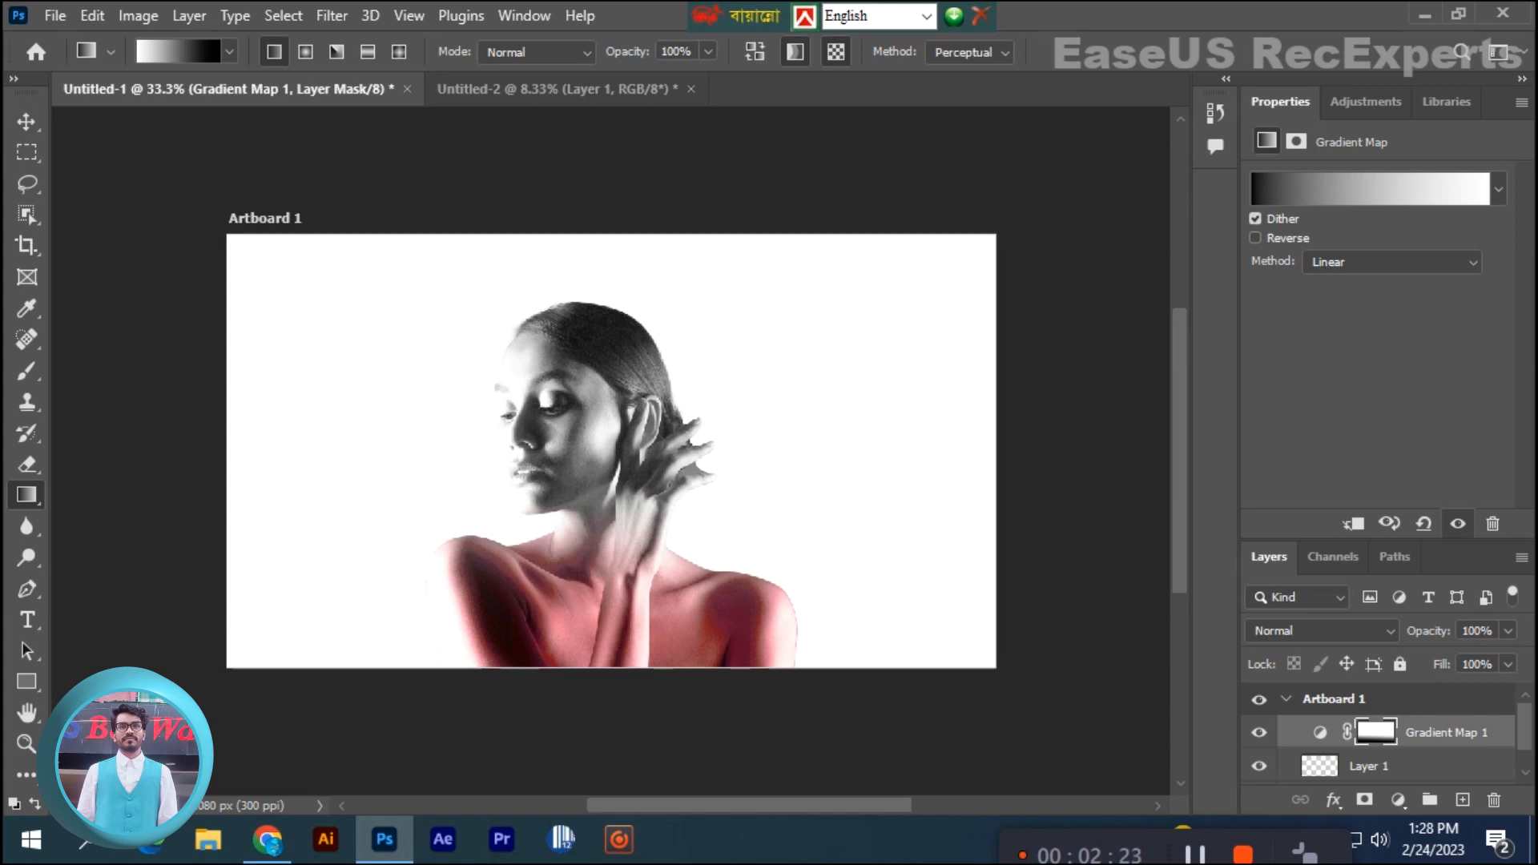
left_click_drag(581, 551, 581, 352)
left_click_drag(633, 668, 597, 668)
key("v")
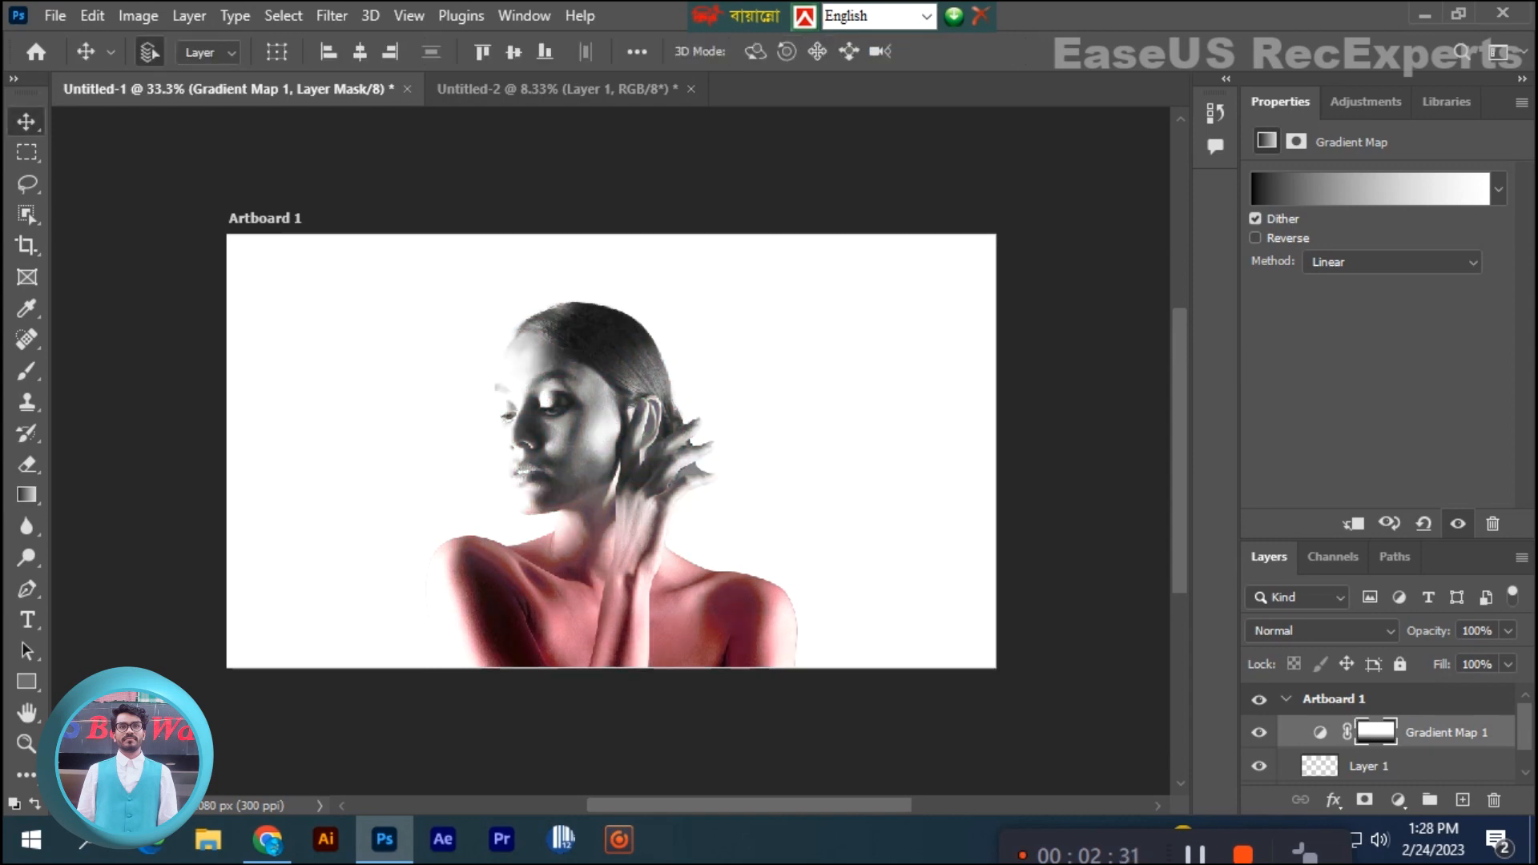
- Convert the Gradient Map 1, Layer 1 and Curves 1 layers into a single smart object
scroll(1379, 733, "down", 1)
left_click(1414, 734, "ctrl")
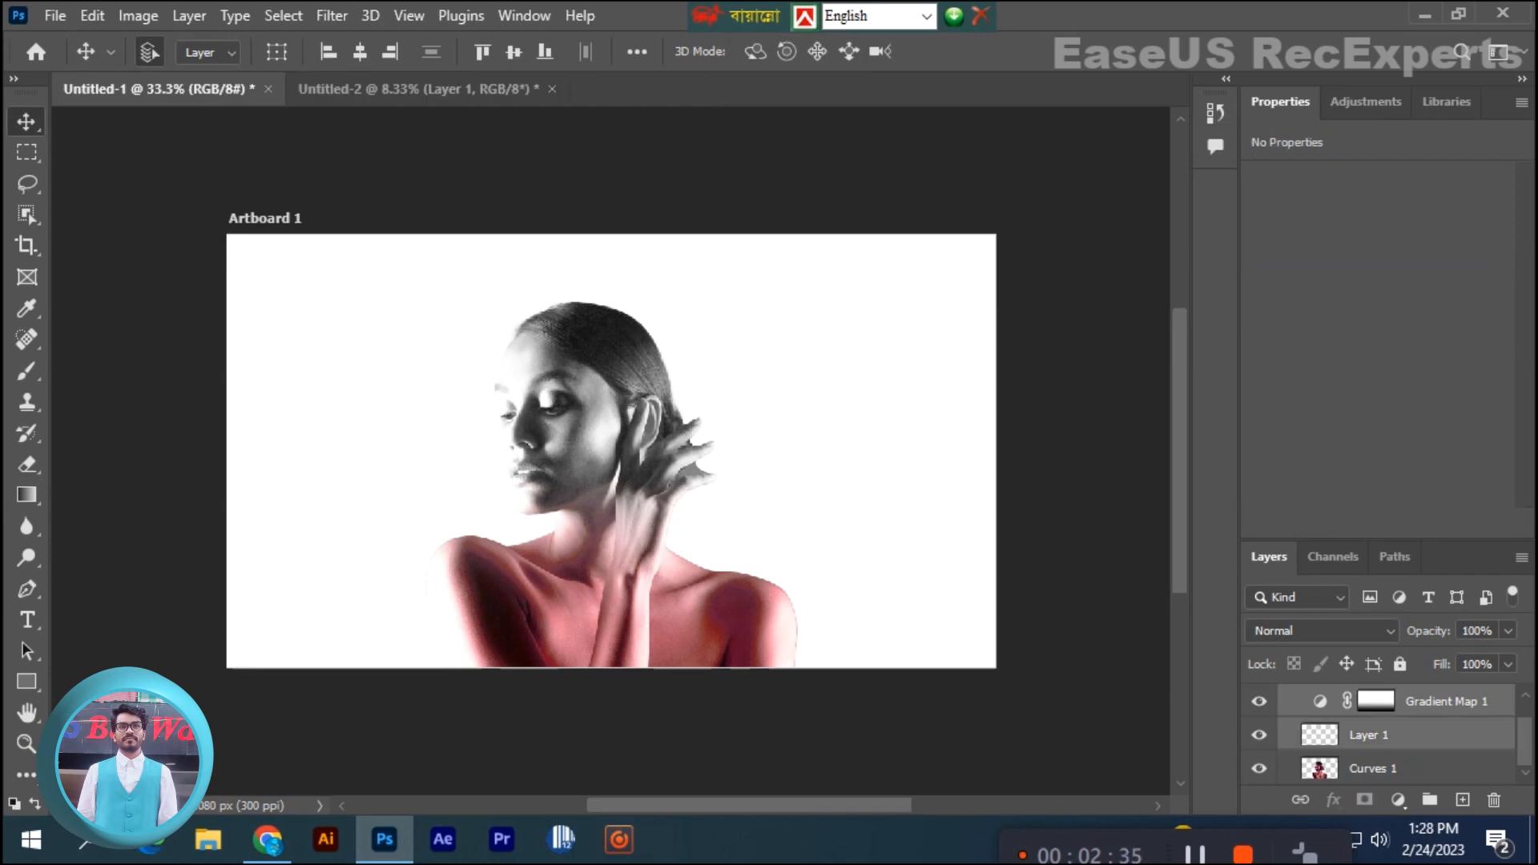
left_click(1414, 768, "ctrl")
right_click(1361, 768)
left_click(1133, 365)
left_click(1259, 733)
left_click(1260, 733)
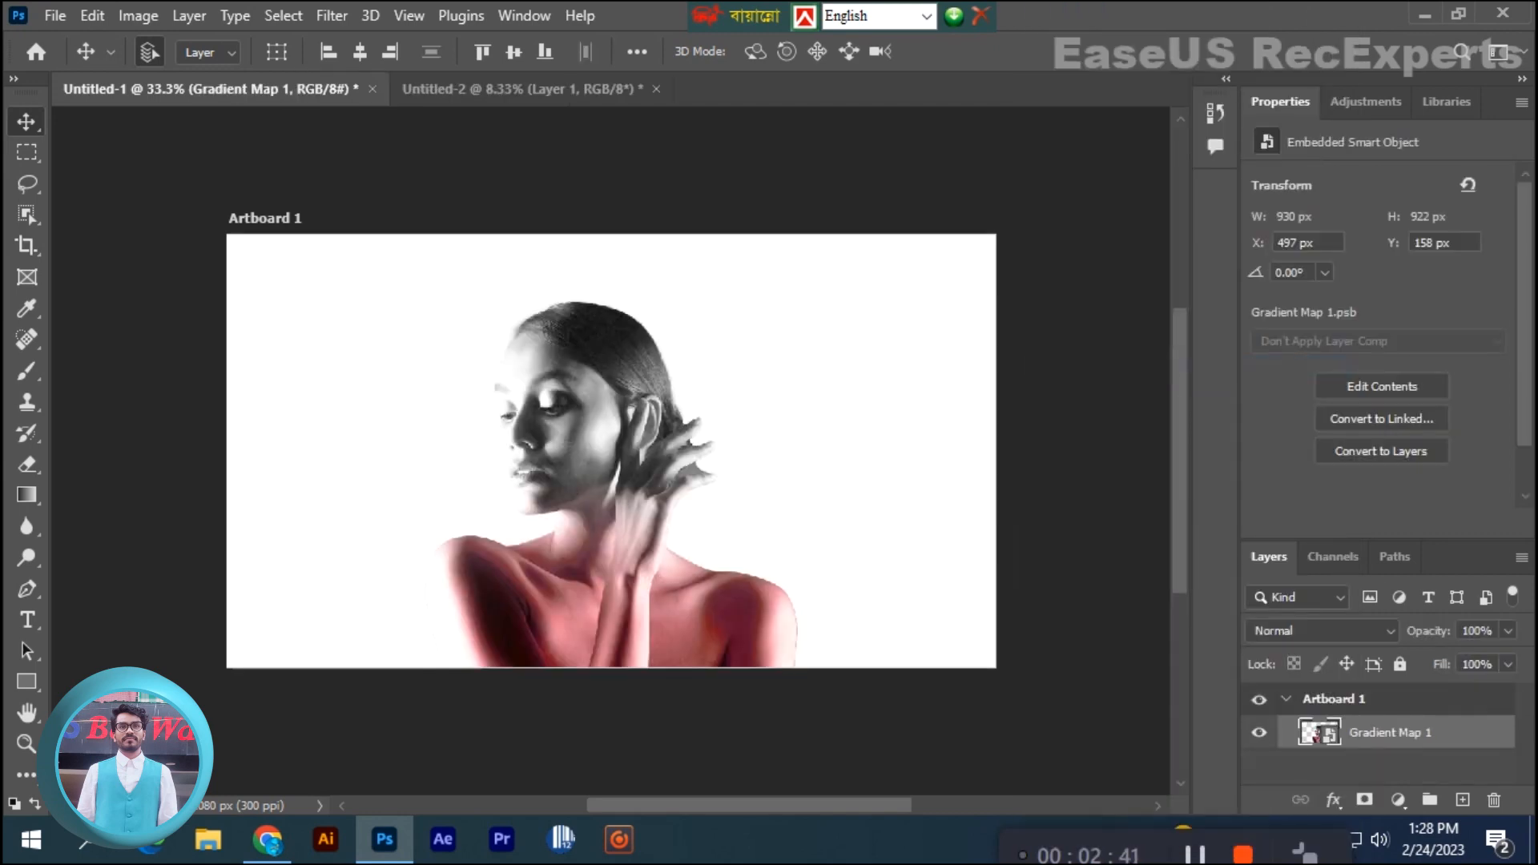
- Rasterize the combined Gradient Map 1 layer and toggle its visibility to check it
right_click(1398, 733)
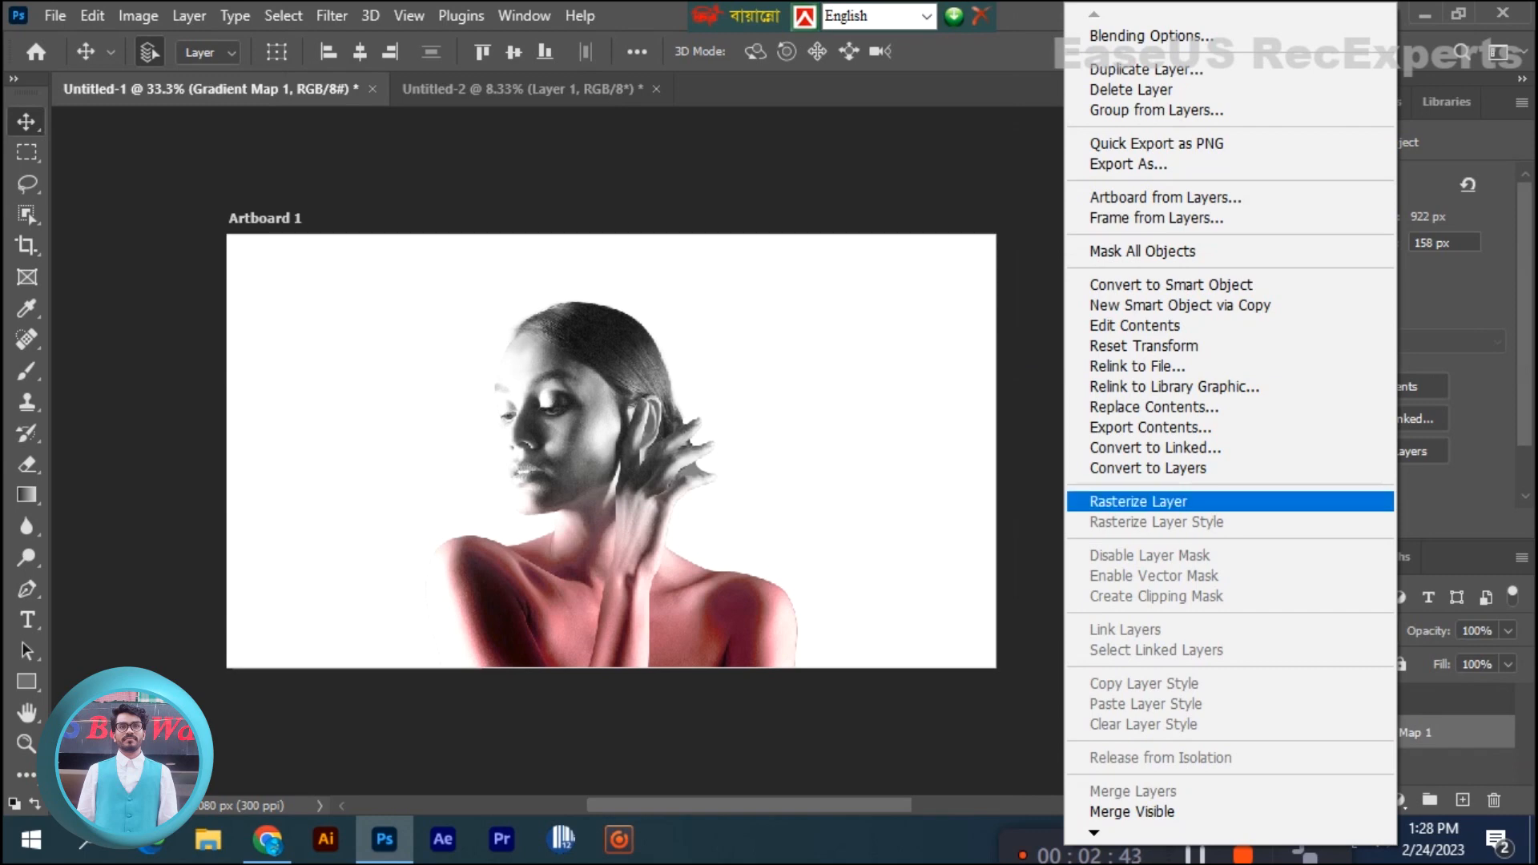
left_click(1146, 502)
left_click(1260, 733)
left_click(1259, 733)
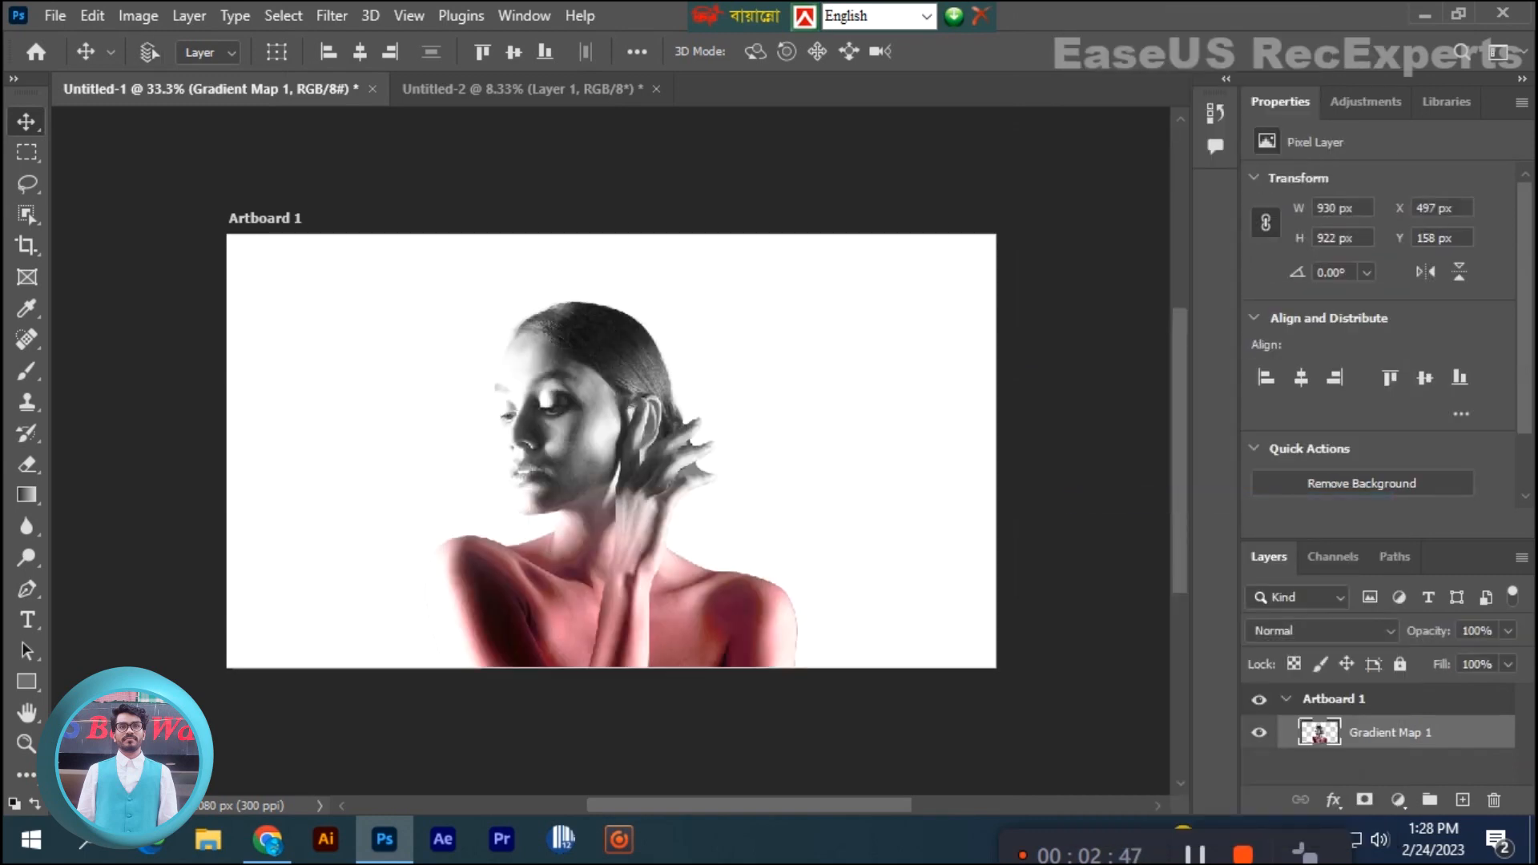
- Duplicate the Gradient Map 1 layer and hide the original underneath
key("ctrl+j")
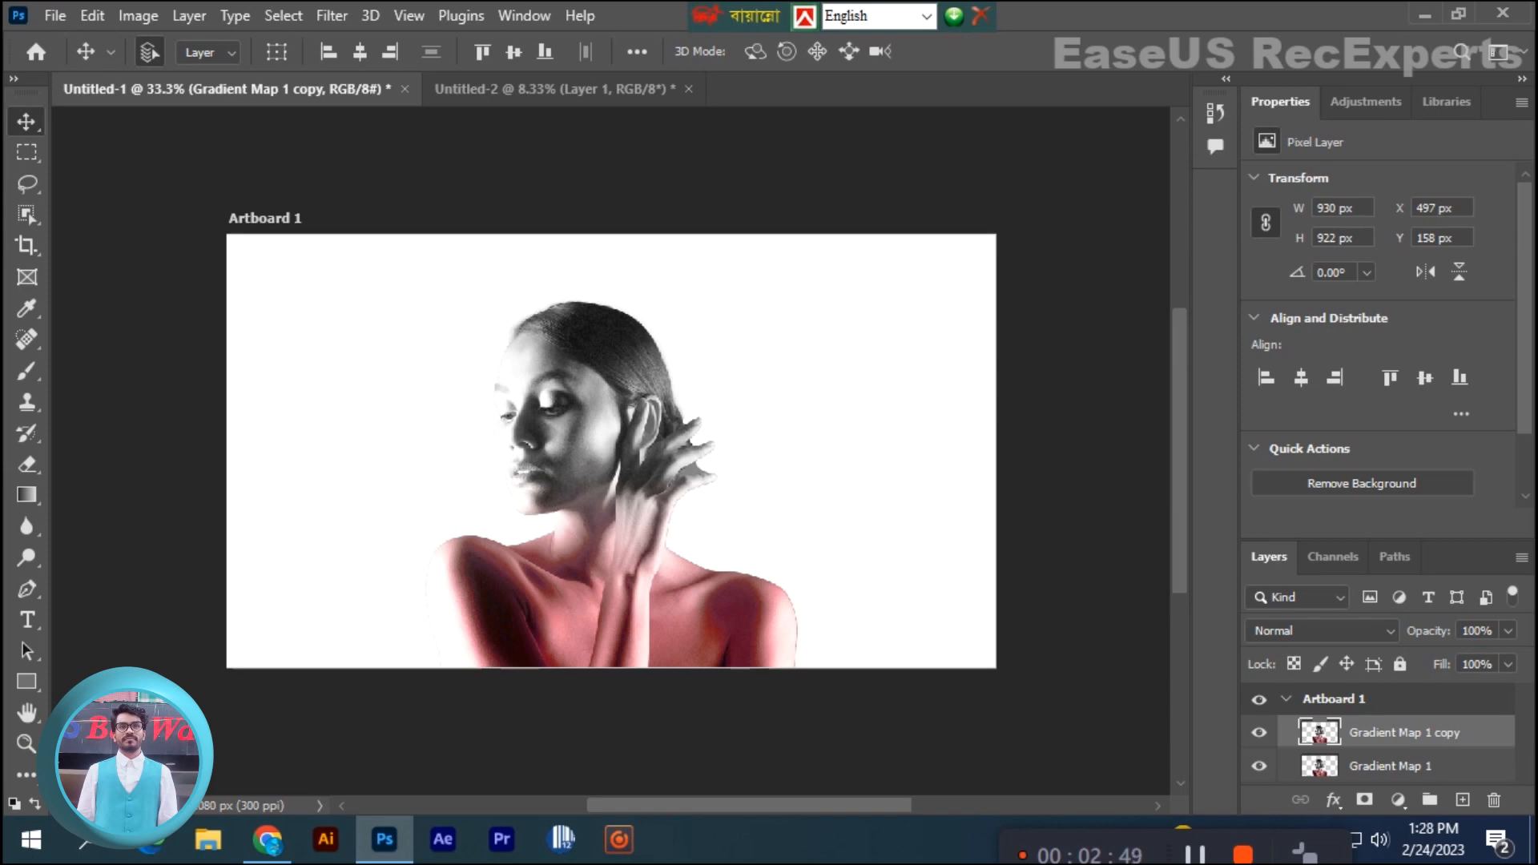
left_click(1260, 766)
- Draw a closed Pen path enclosing the top of the head, curving across the forehead, and convert it to a selection
key("p")
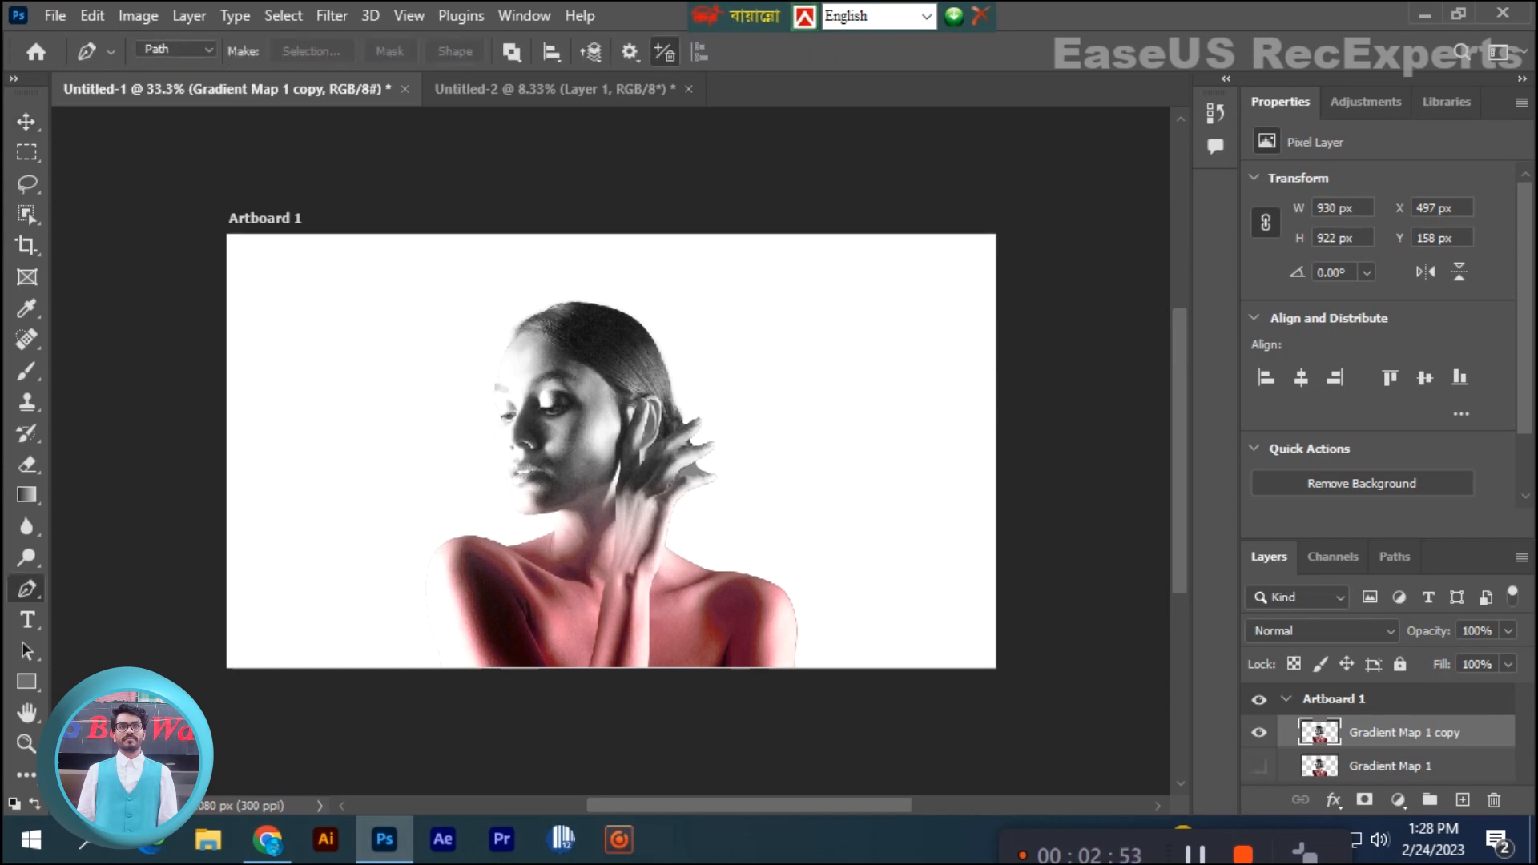
left_click(390, 236)
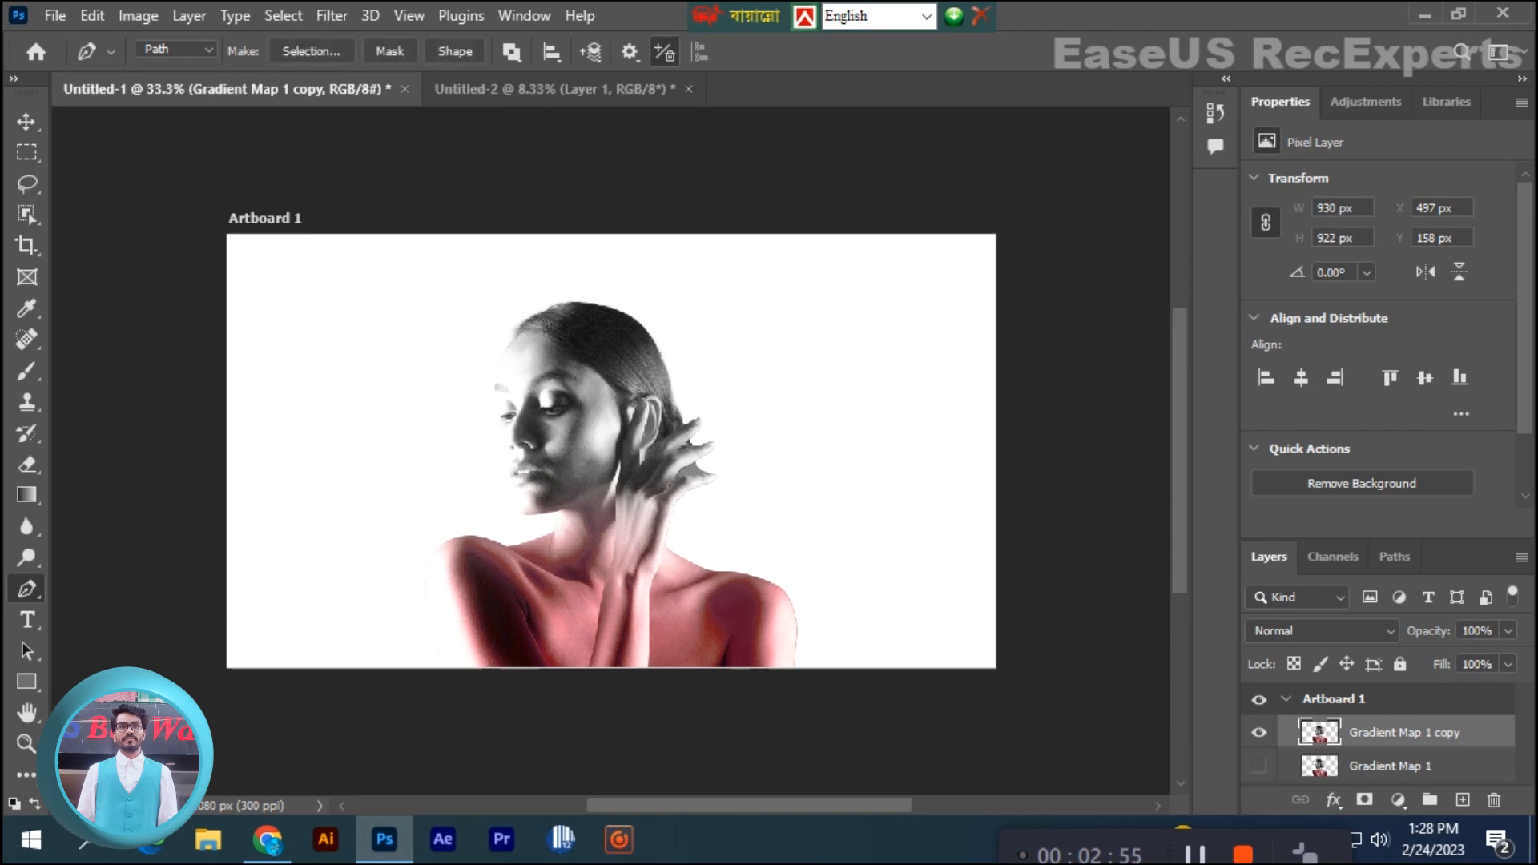
left_click_drag(701, 377, 896, 377)
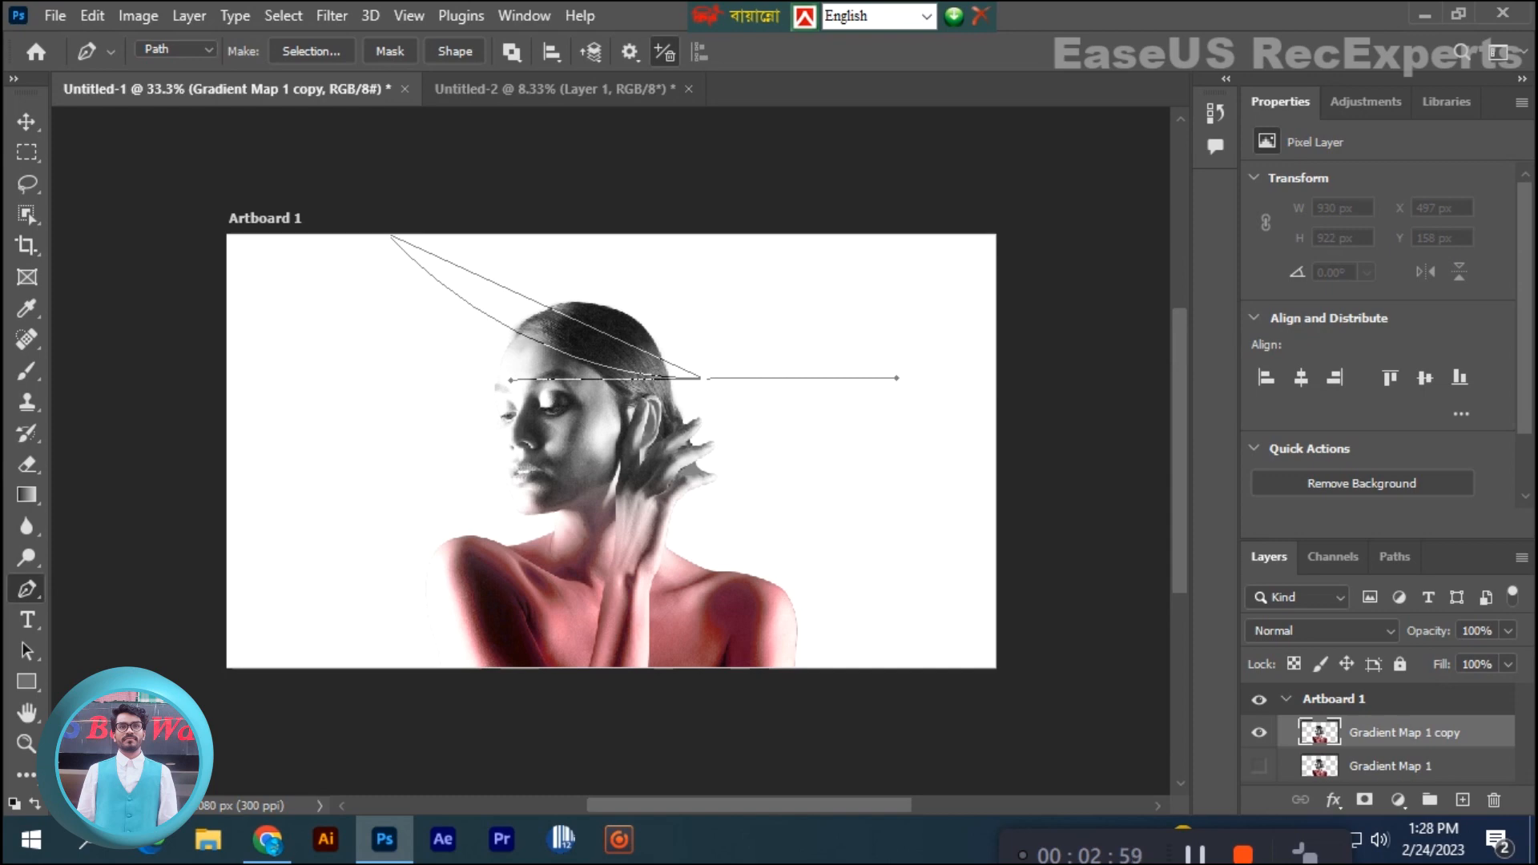
left_click_drag(516, 138, 495, 139)
left_click_drag(389, 144, 376, 168)
key("ctrl+Return")
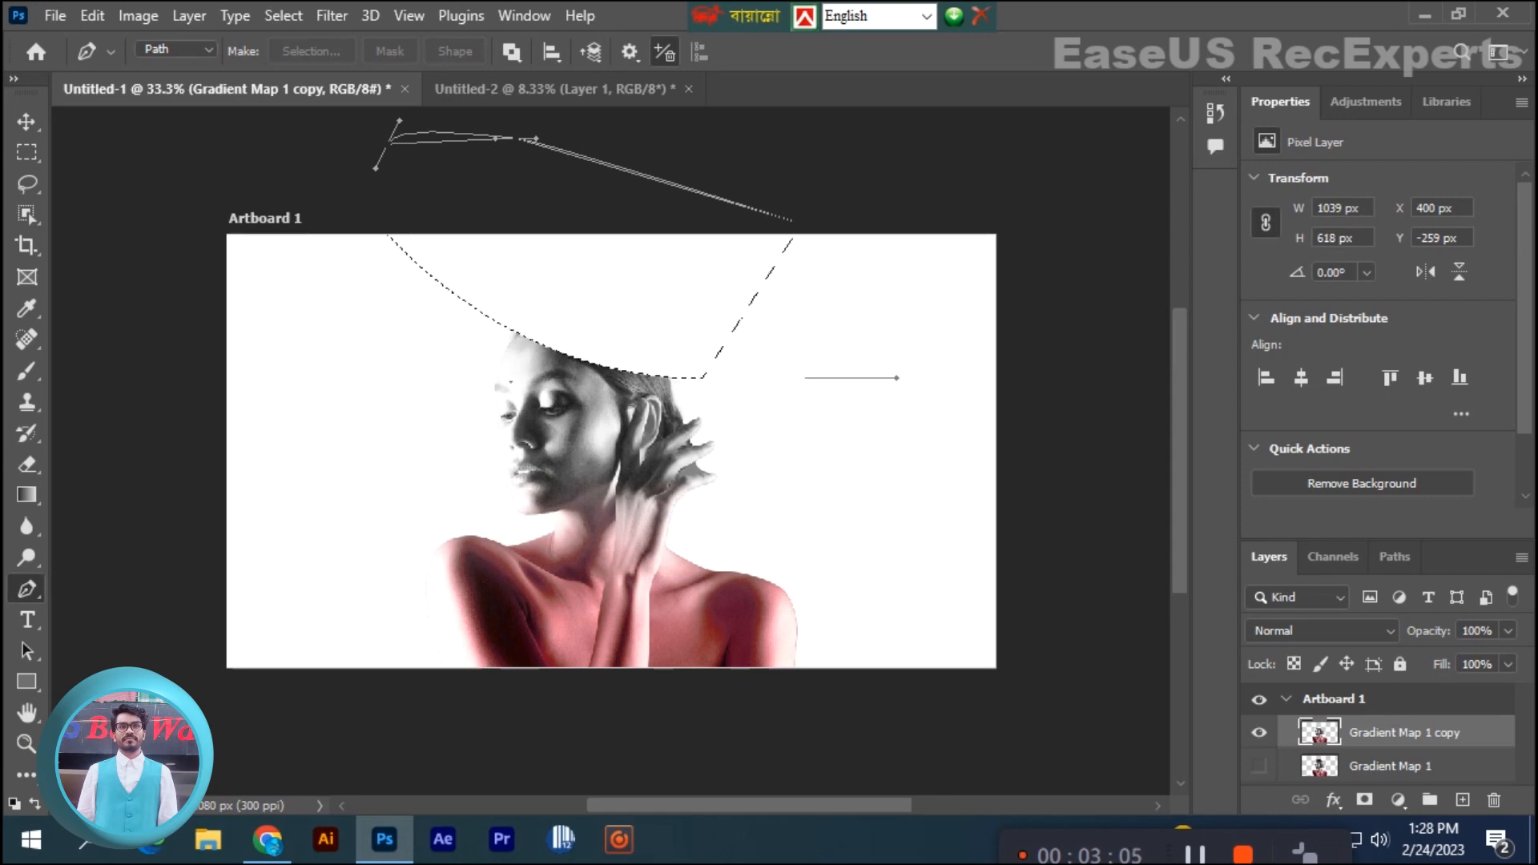
- Cut the selected top of the head onto its own layer and hide that layer
key("ctrl+z")
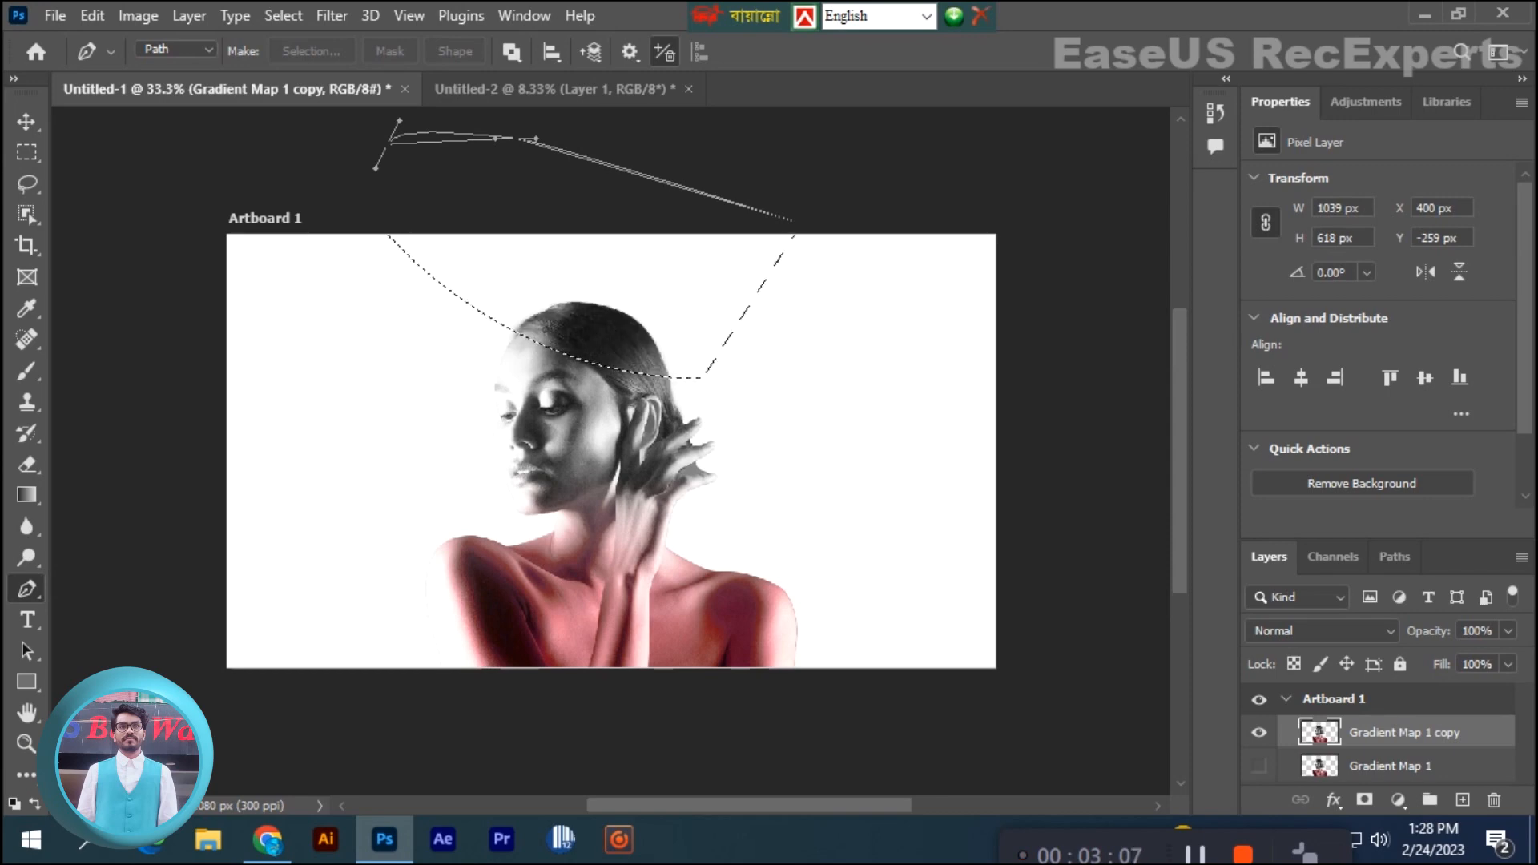
key("ctrl+j")
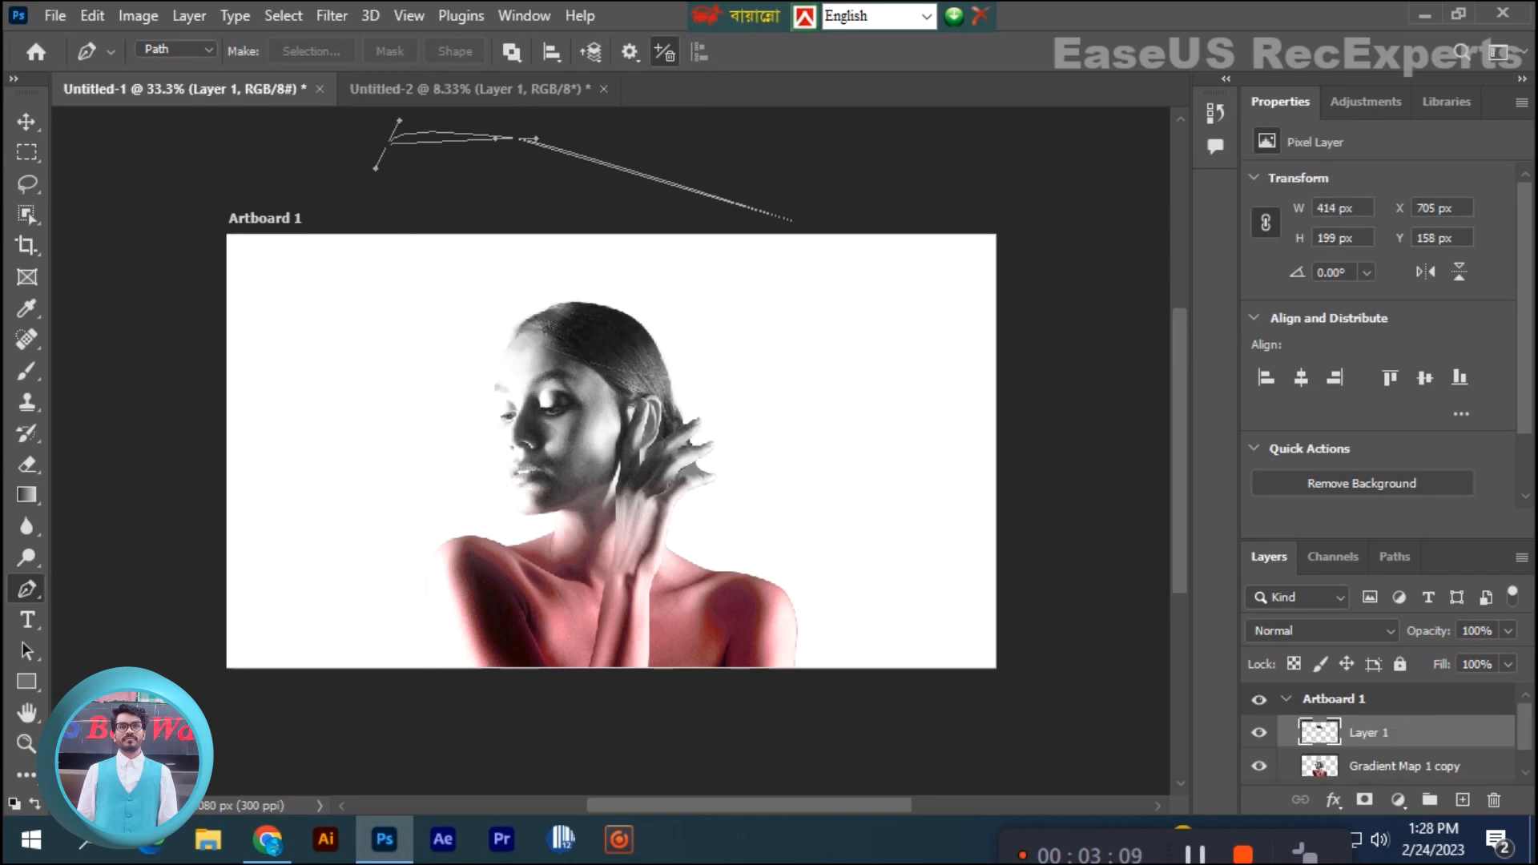
left_click(1259, 733)
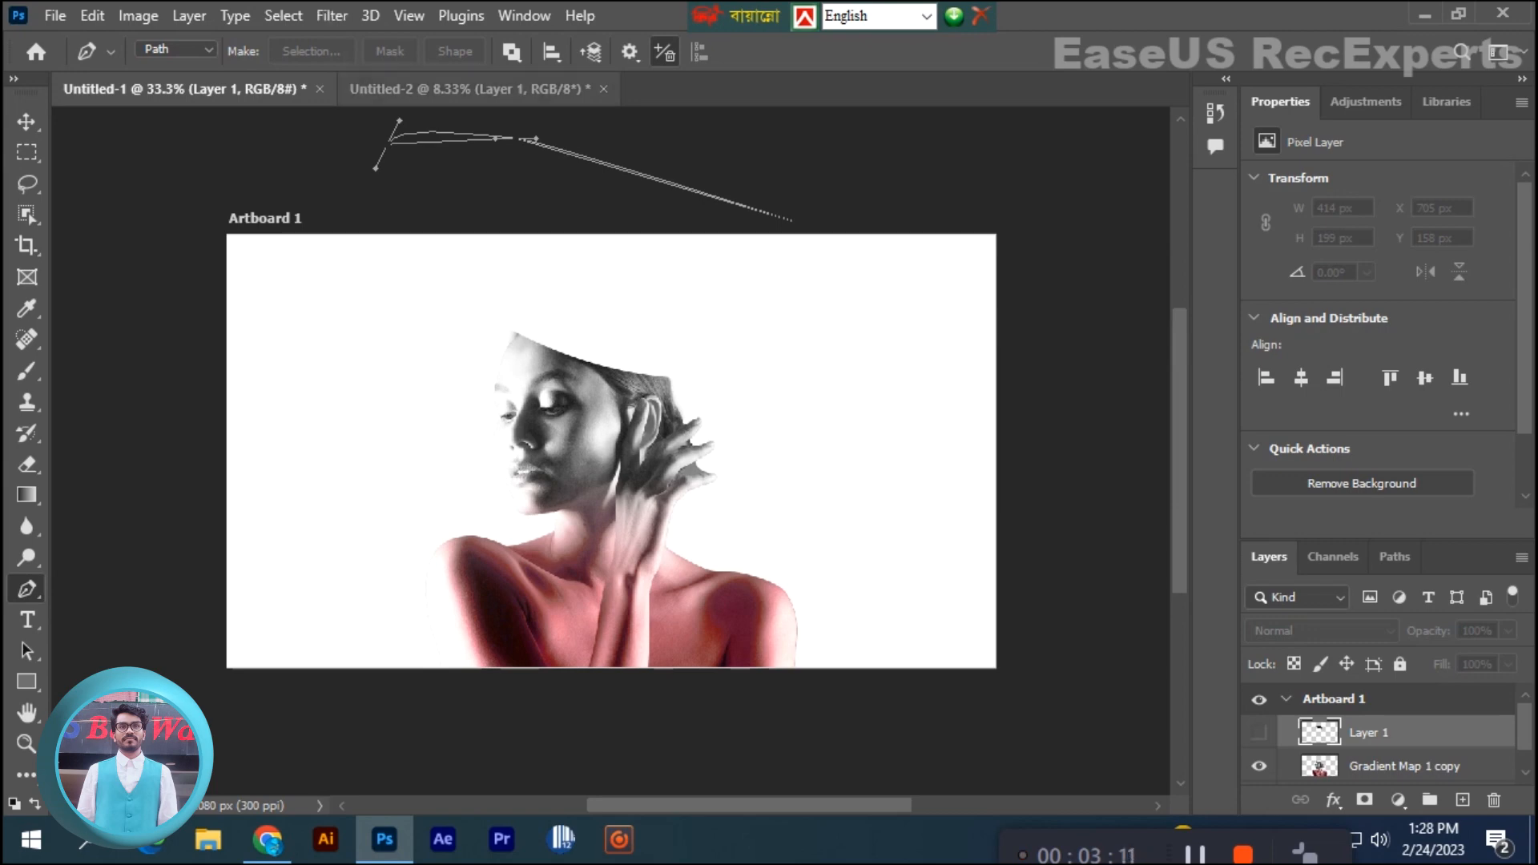
- Bring the flower bouquet from the Untitled-2 document into the portrait artboard in Untitled-1
left_click(470, 89)
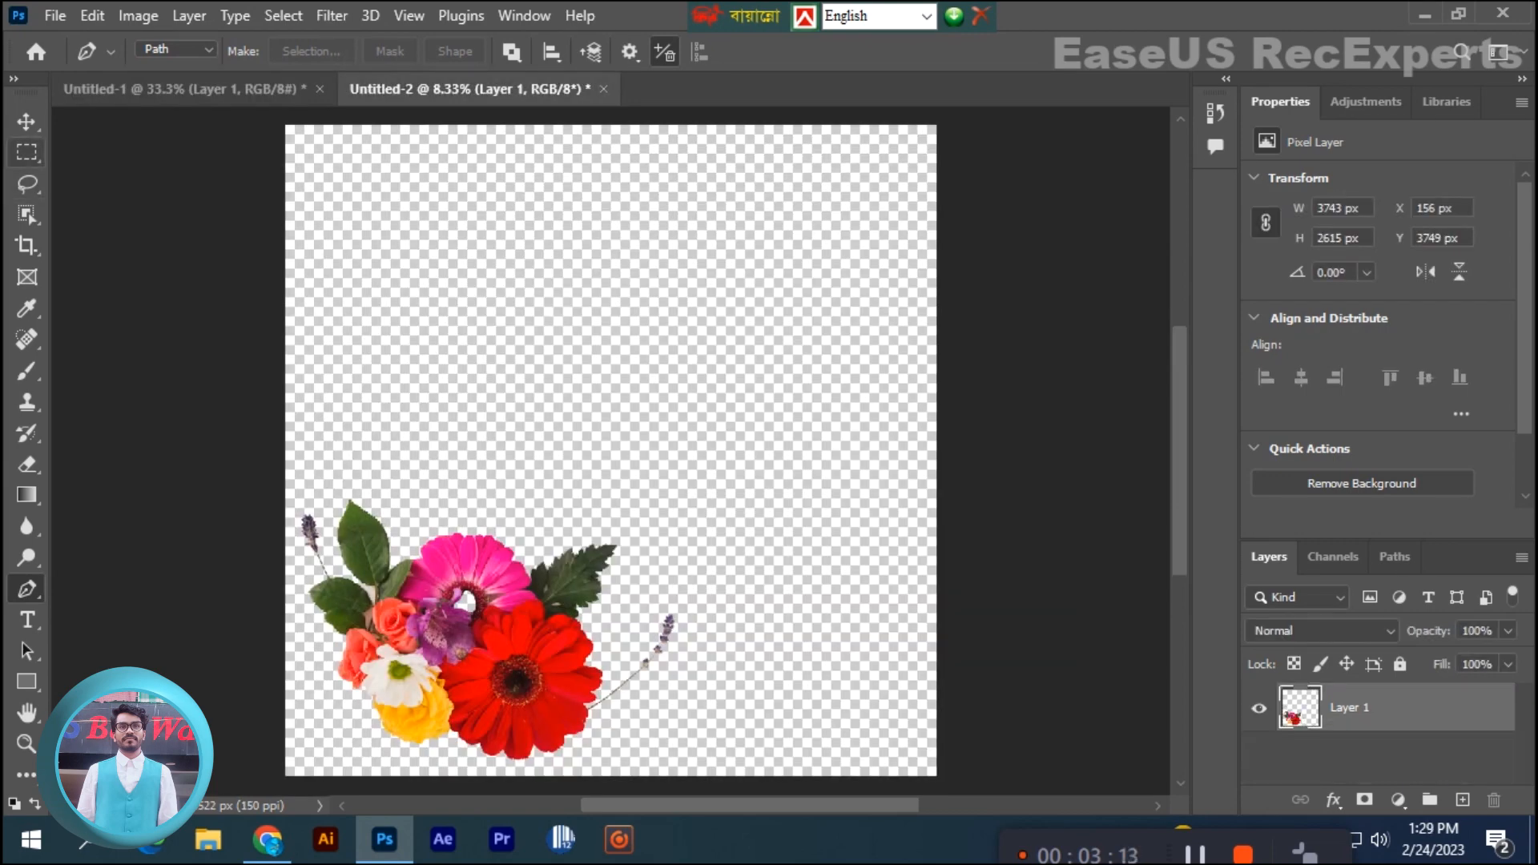
left_click(26, 121)
left_click_drag(515, 623, 613, 553)
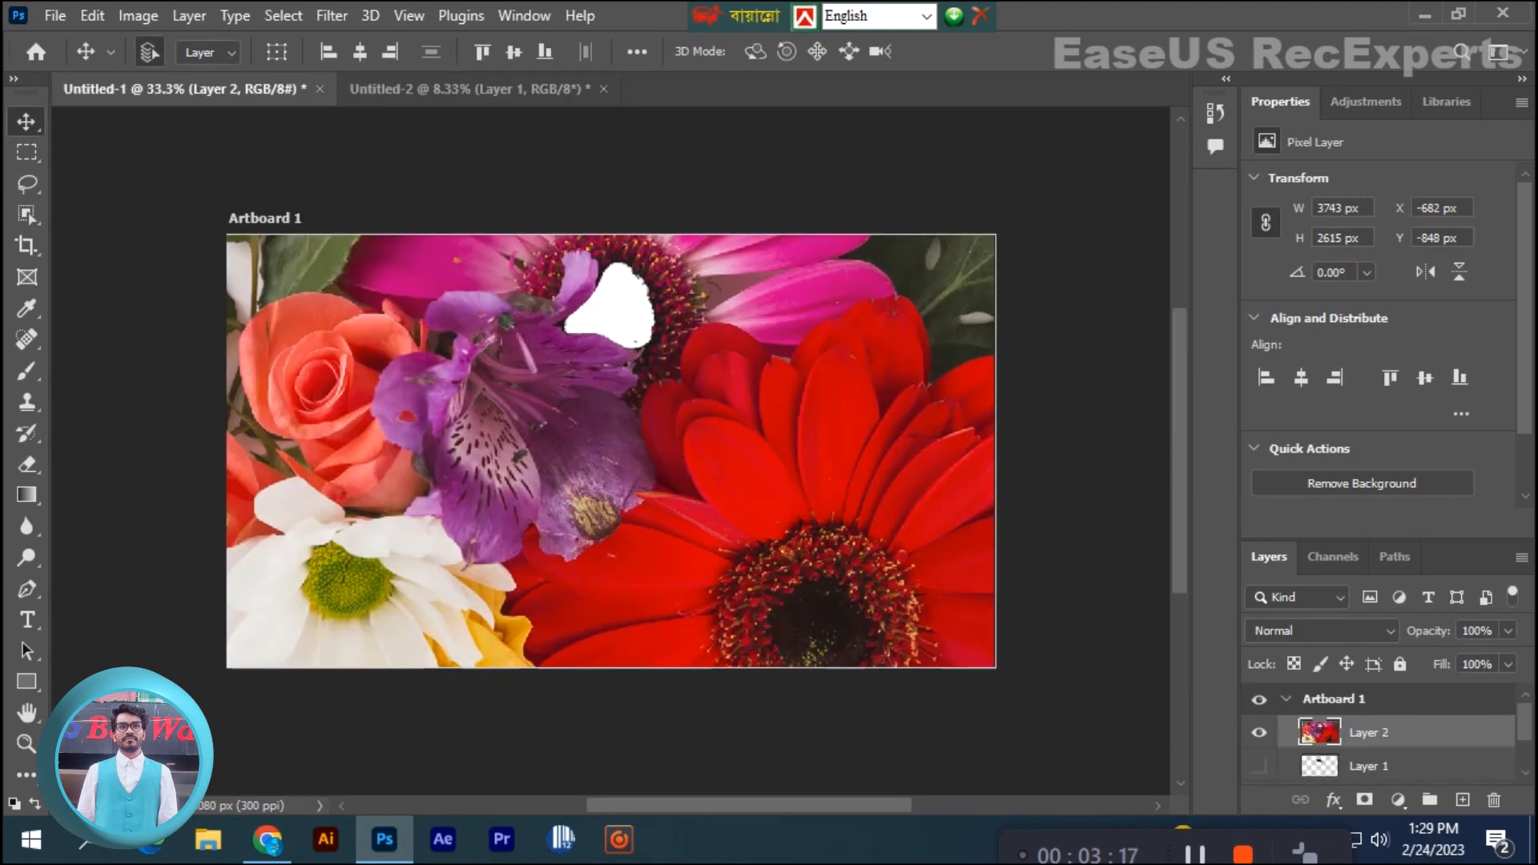
- Convert the bouquet layer to a smart object
key("ctrl+t")
key("ctrl+minus")
key("ctrl+minus")
key("ctrl+minus")
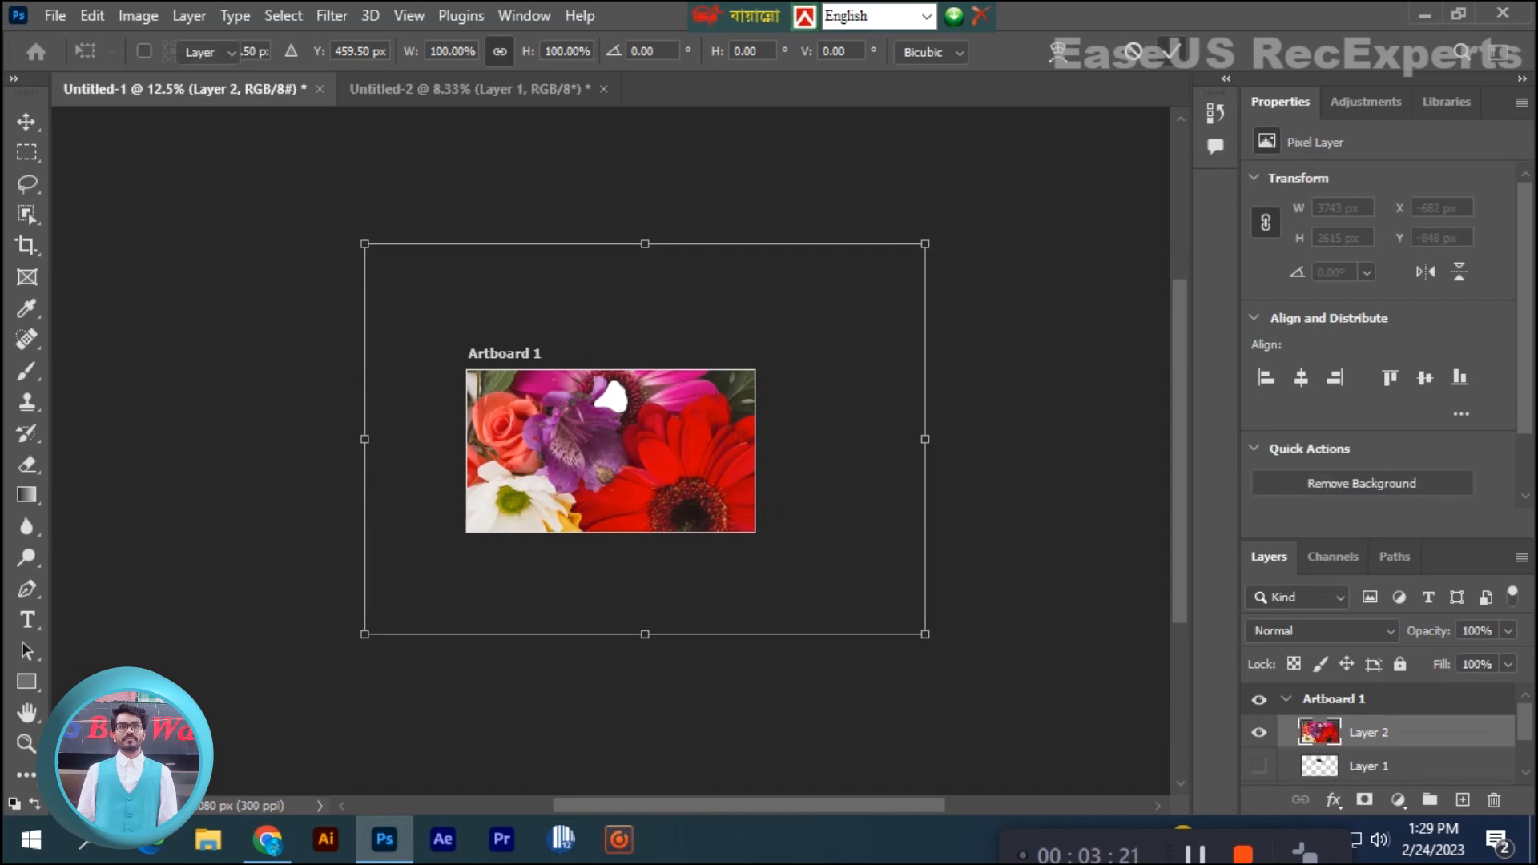
left_click(1171, 51)
right_click(1384, 732)
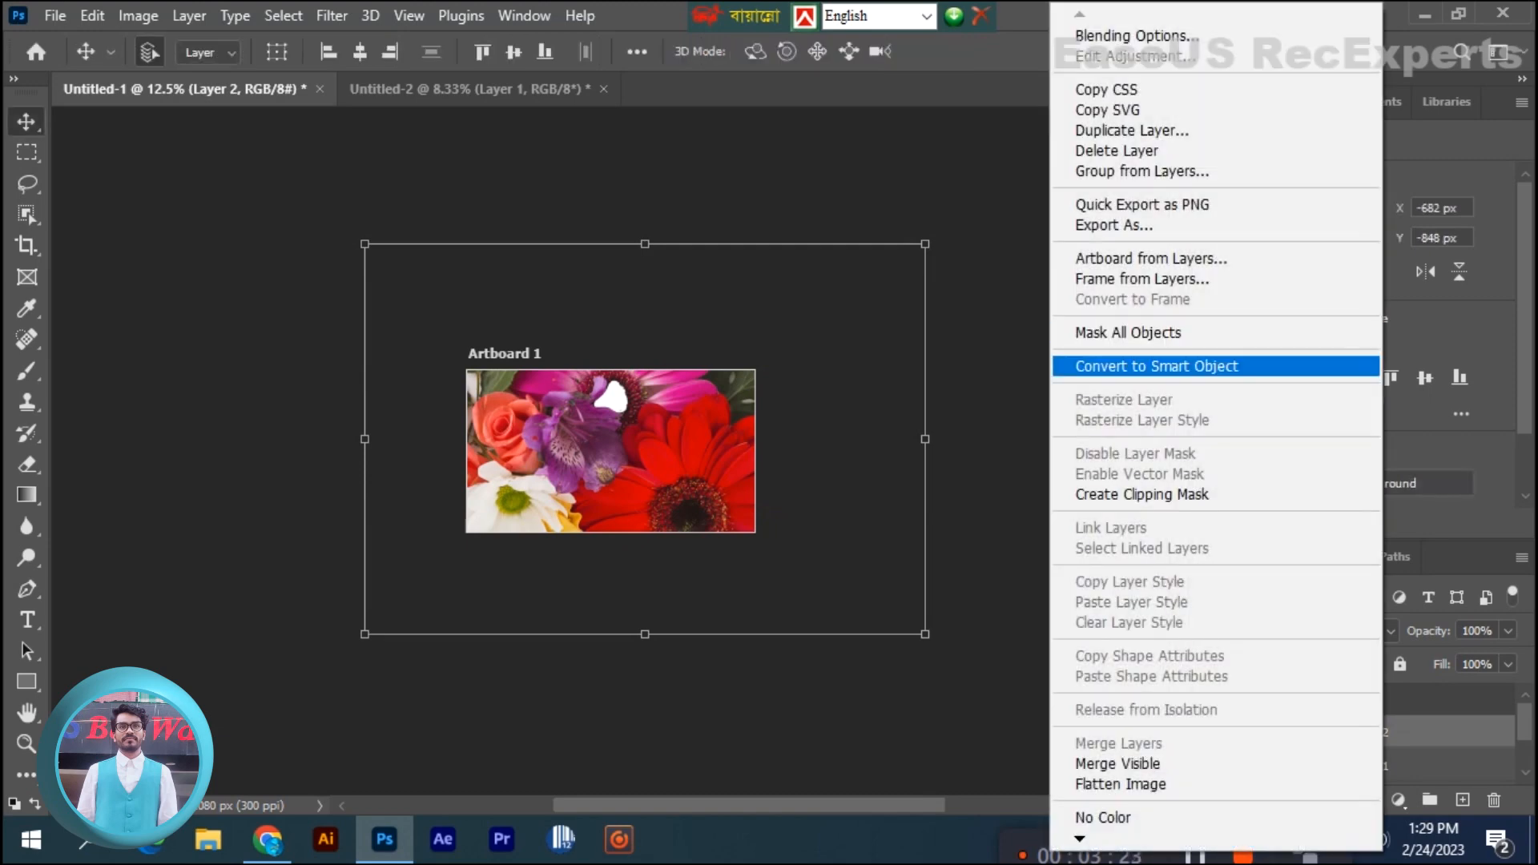
left_click(1156, 366)
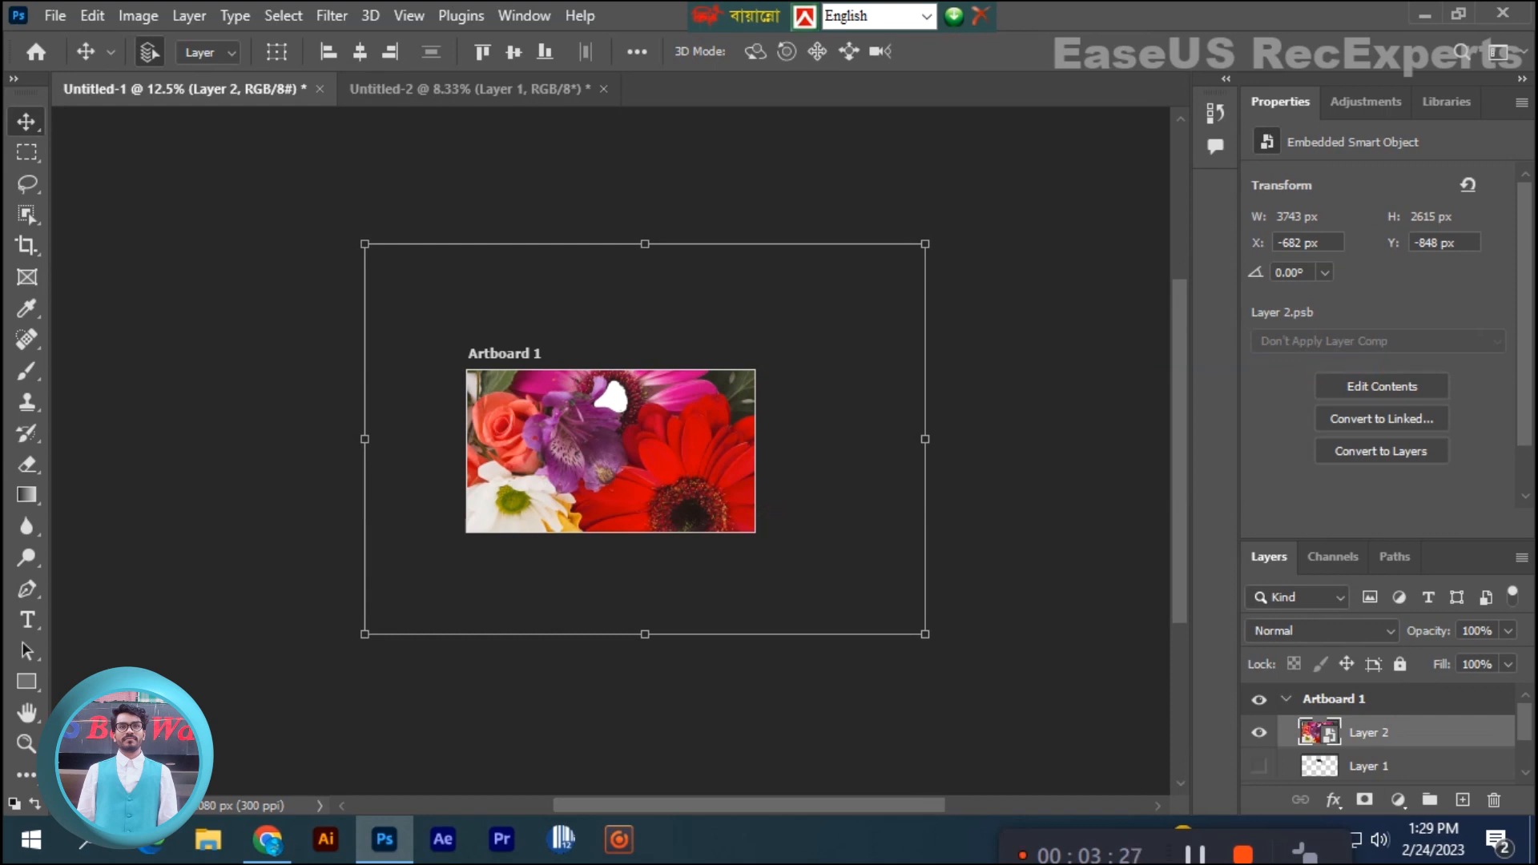
key("ctrl+plus")
key("ctrl+minus")
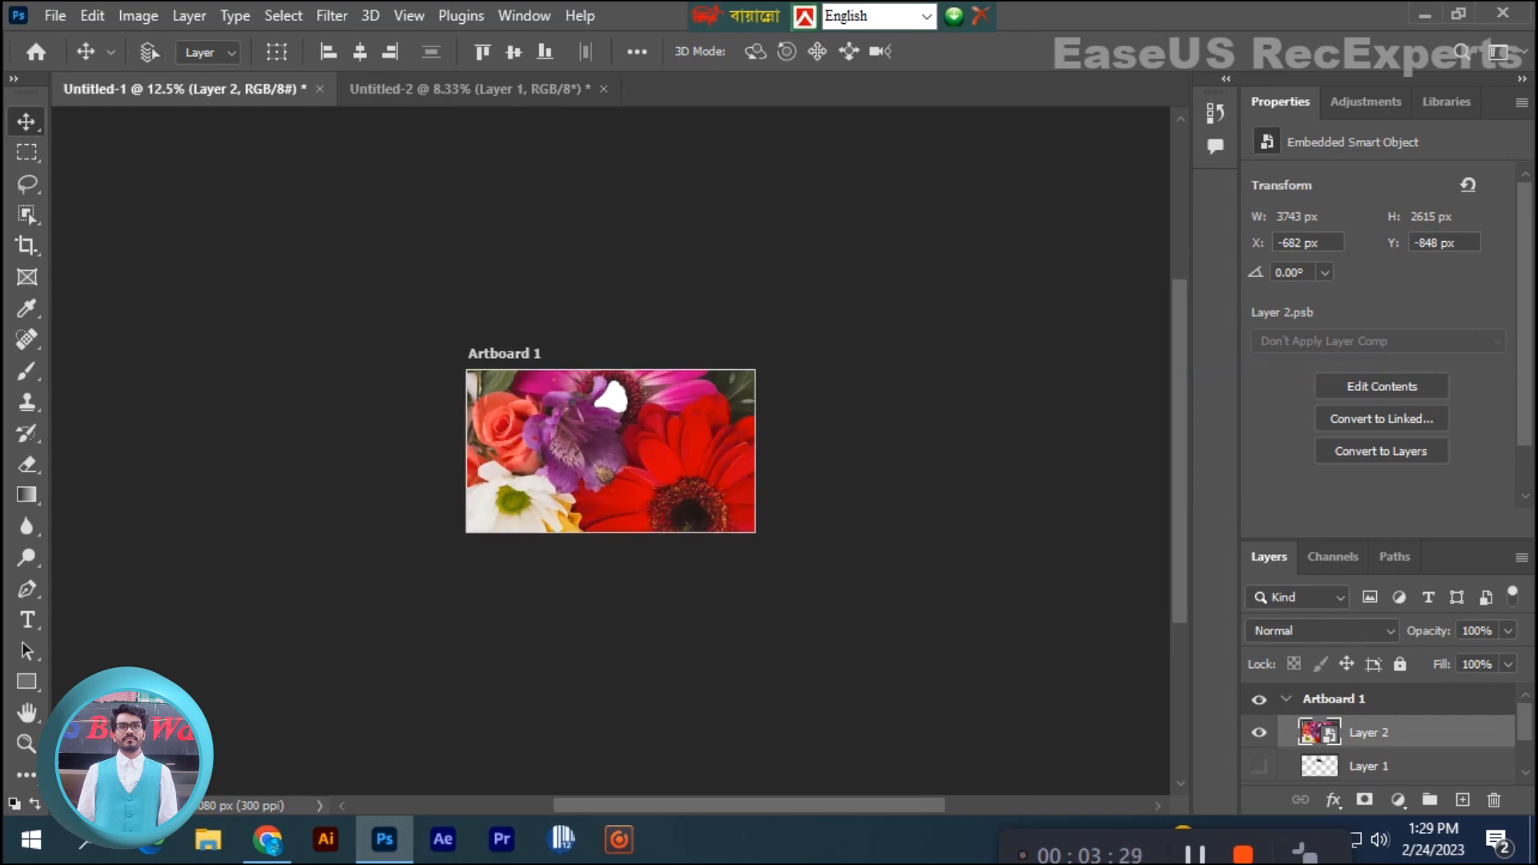
- Scale the bouquet down to about 13.26% and place it over the open top of the head
key("ctrl+t")
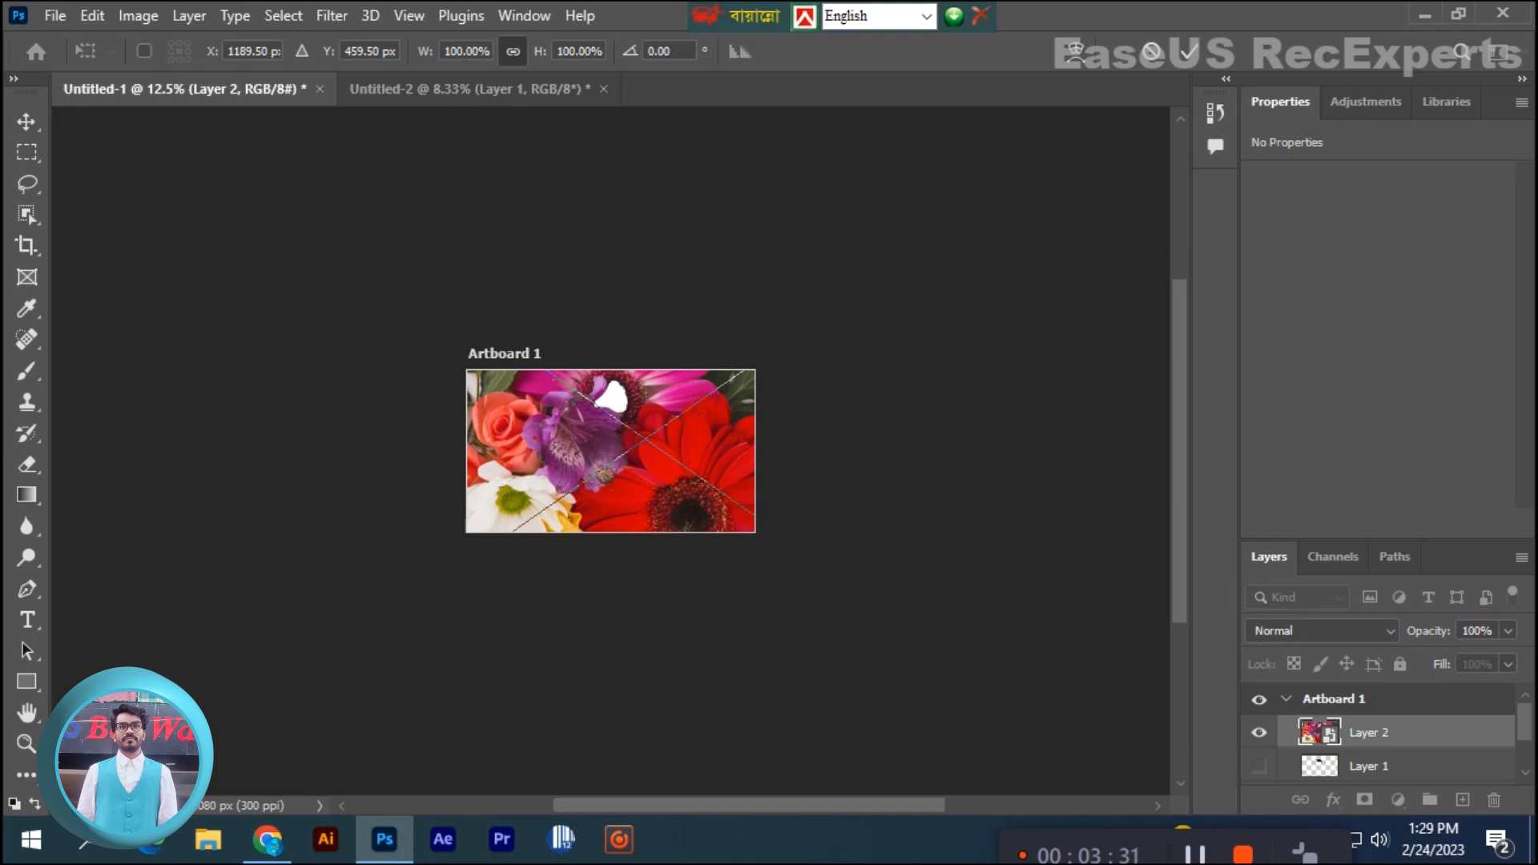
key("ctrl+minus")
left_click_drag(822, 311, 591, 483)
key("ctrl+plus")
key("ctrl+plus")
key("ctrl+plus")
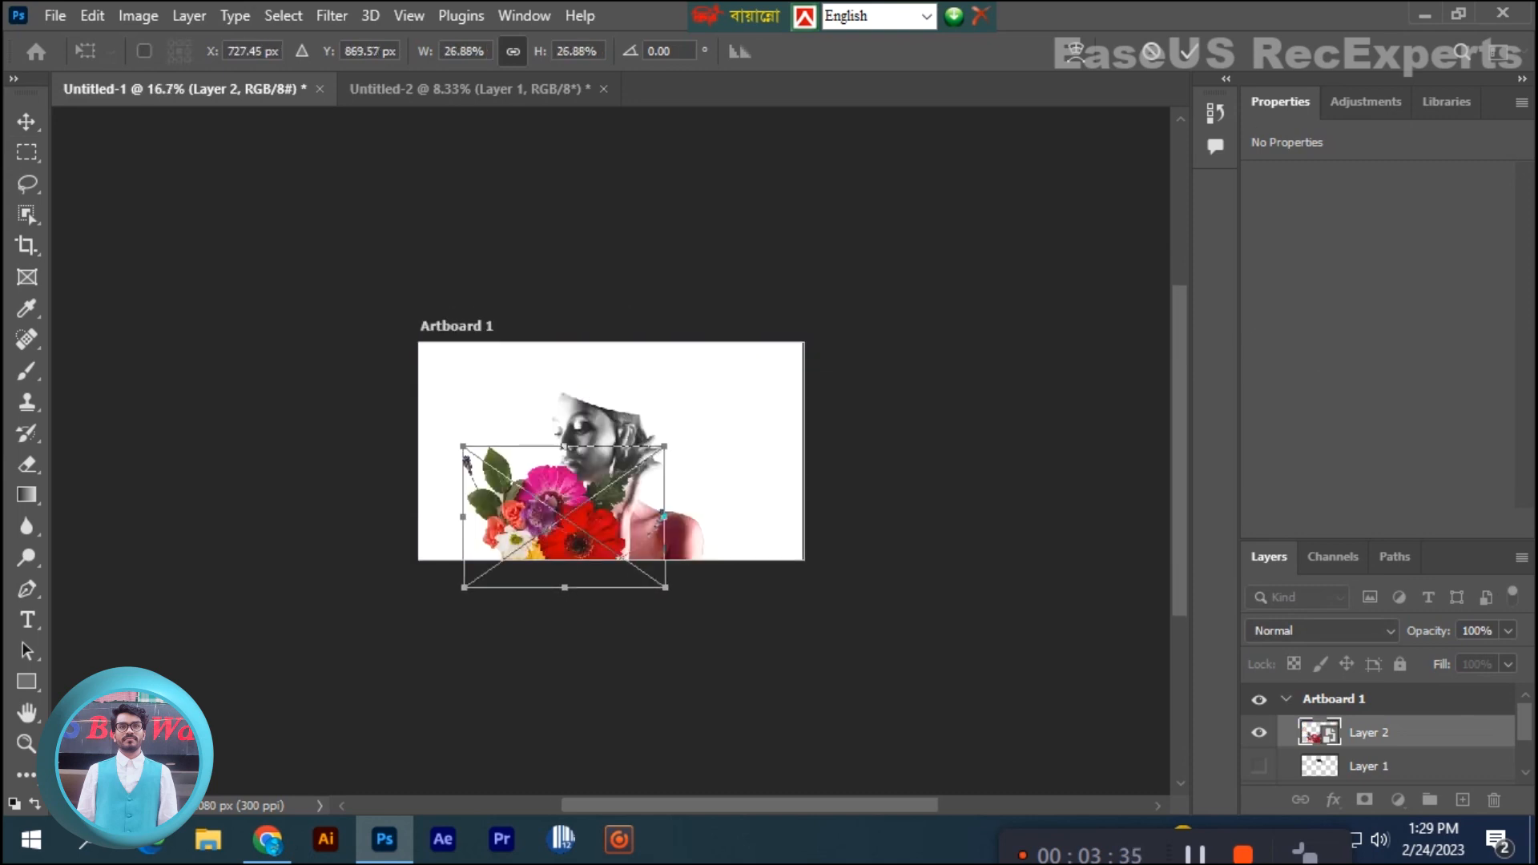
left_click_drag(691, 444, 540, 551)
left_click_drag(449, 592, 566, 453)
key("ctrl+plus")
left_click_drag(572, 469, 612, 328)
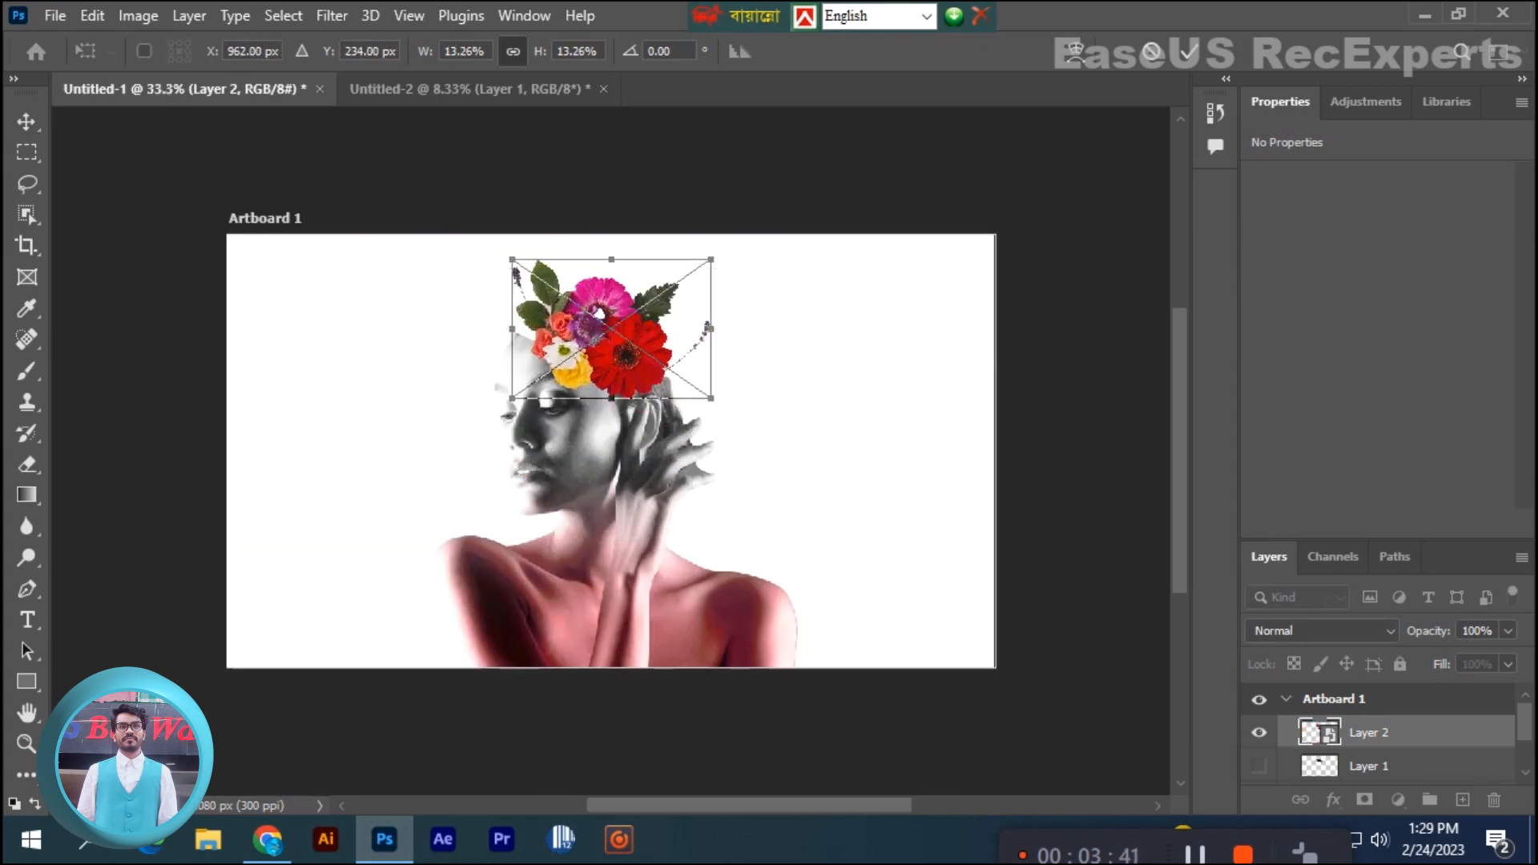
- Enlarge the bouquet to about 14.30% and shift it up over the forehead to about X 909.52 px, Y 186.96 px
left_click_drag(710, 398, 735, 405)
key("ctrl+z")
key("ctrl+plus")
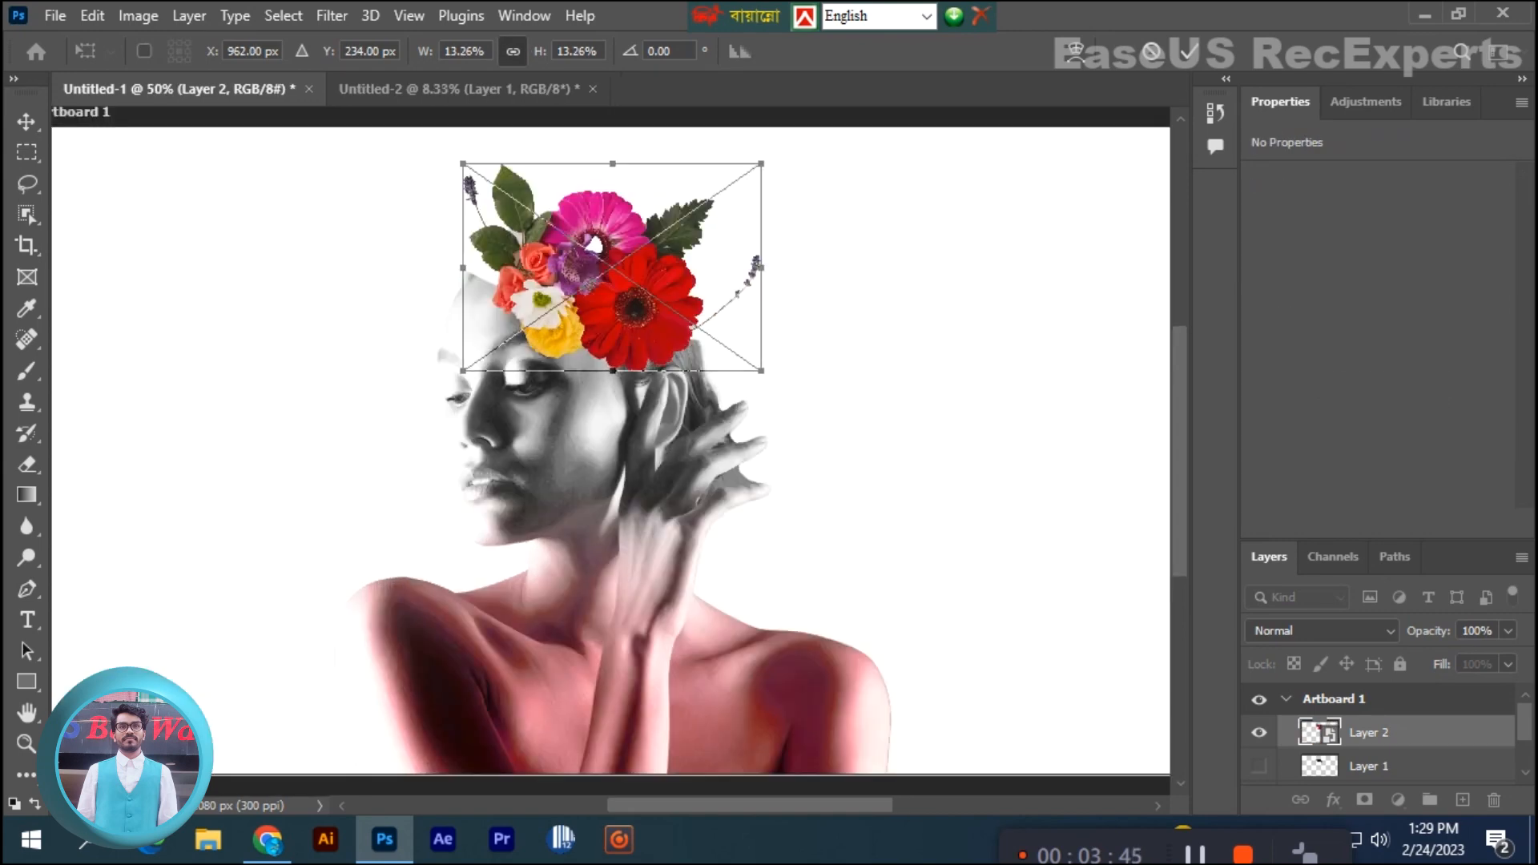
left_click_drag(762, 163, 784, 147)
key("ctrl+minus")
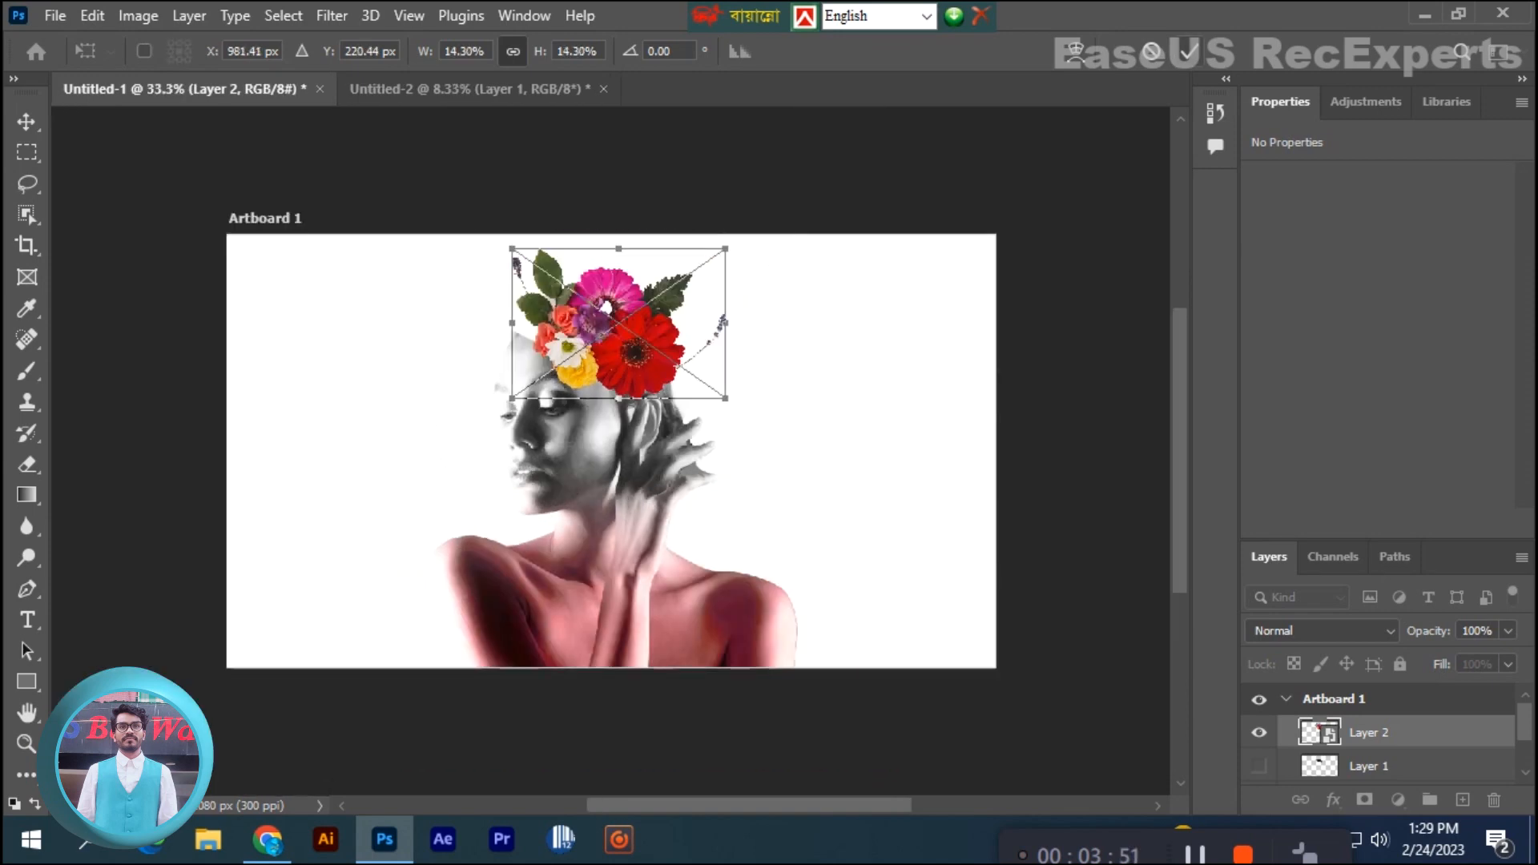
left_click_drag(701, 287, 673, 275)
left_click_drag(696, 385, 740, 403)
key("ctrl+z")
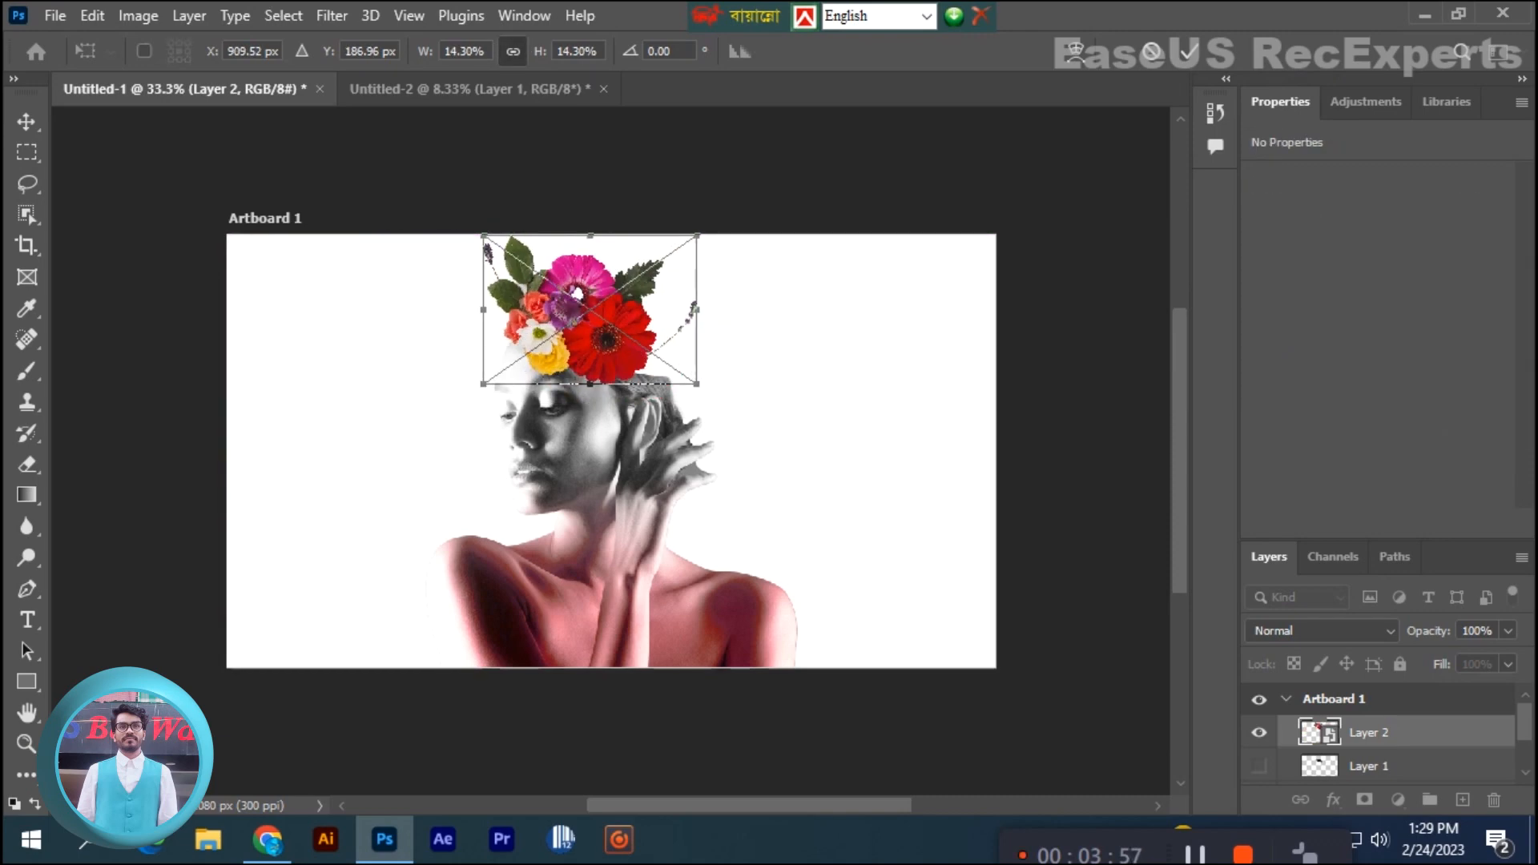
- Warp the bouquet so its lower edge follows the forehead cut and its lavender side bulges outward, and apply the transform
right_click(597, 332)
left_click(641, 599)
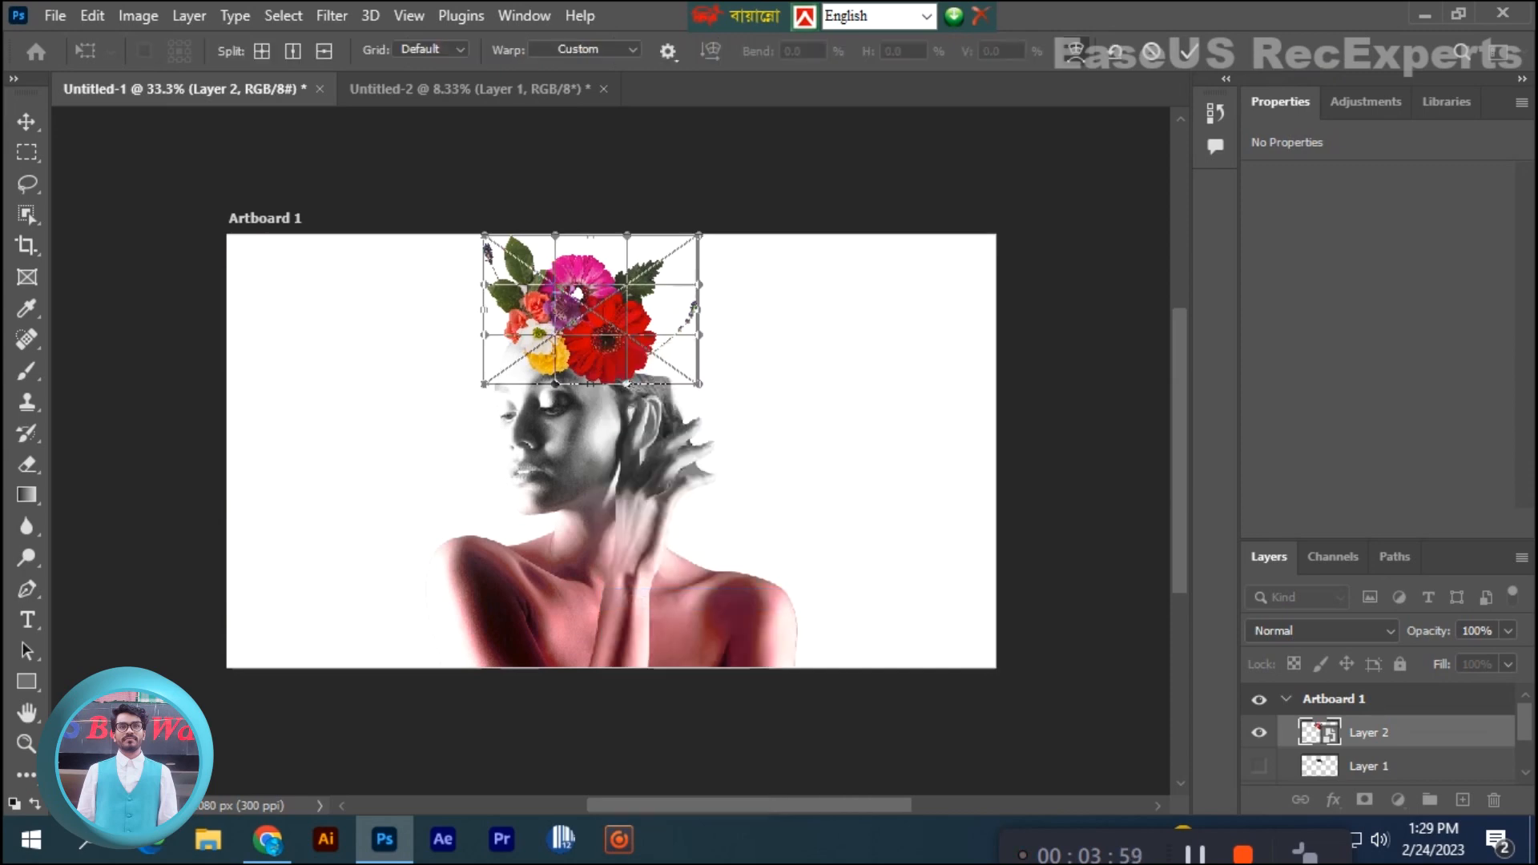
left_click_drag(627, 385, 766, 387)
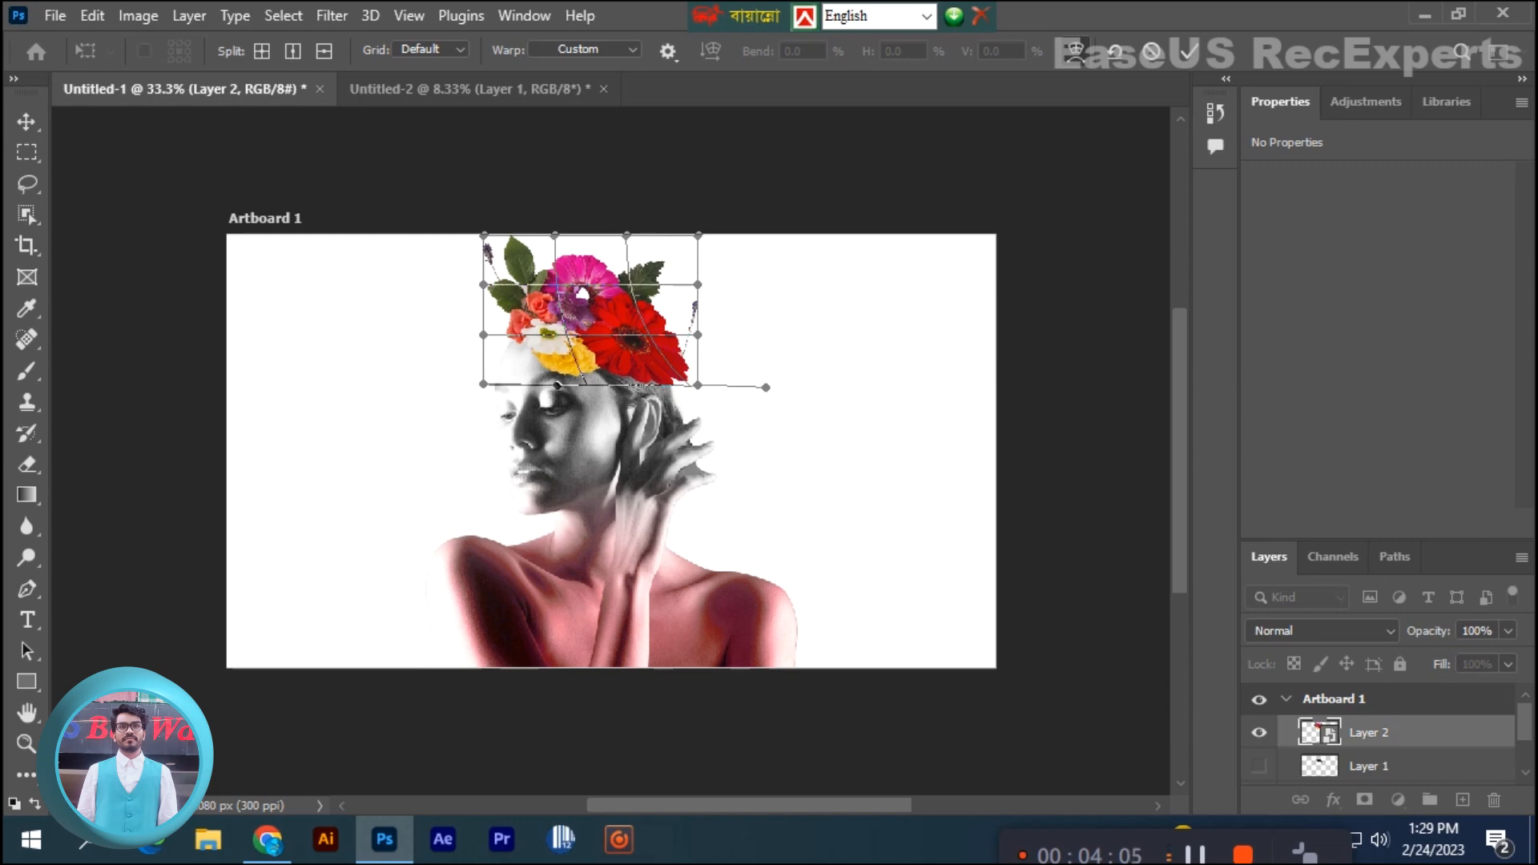
left_click_drag(699, 235, 808, 296)
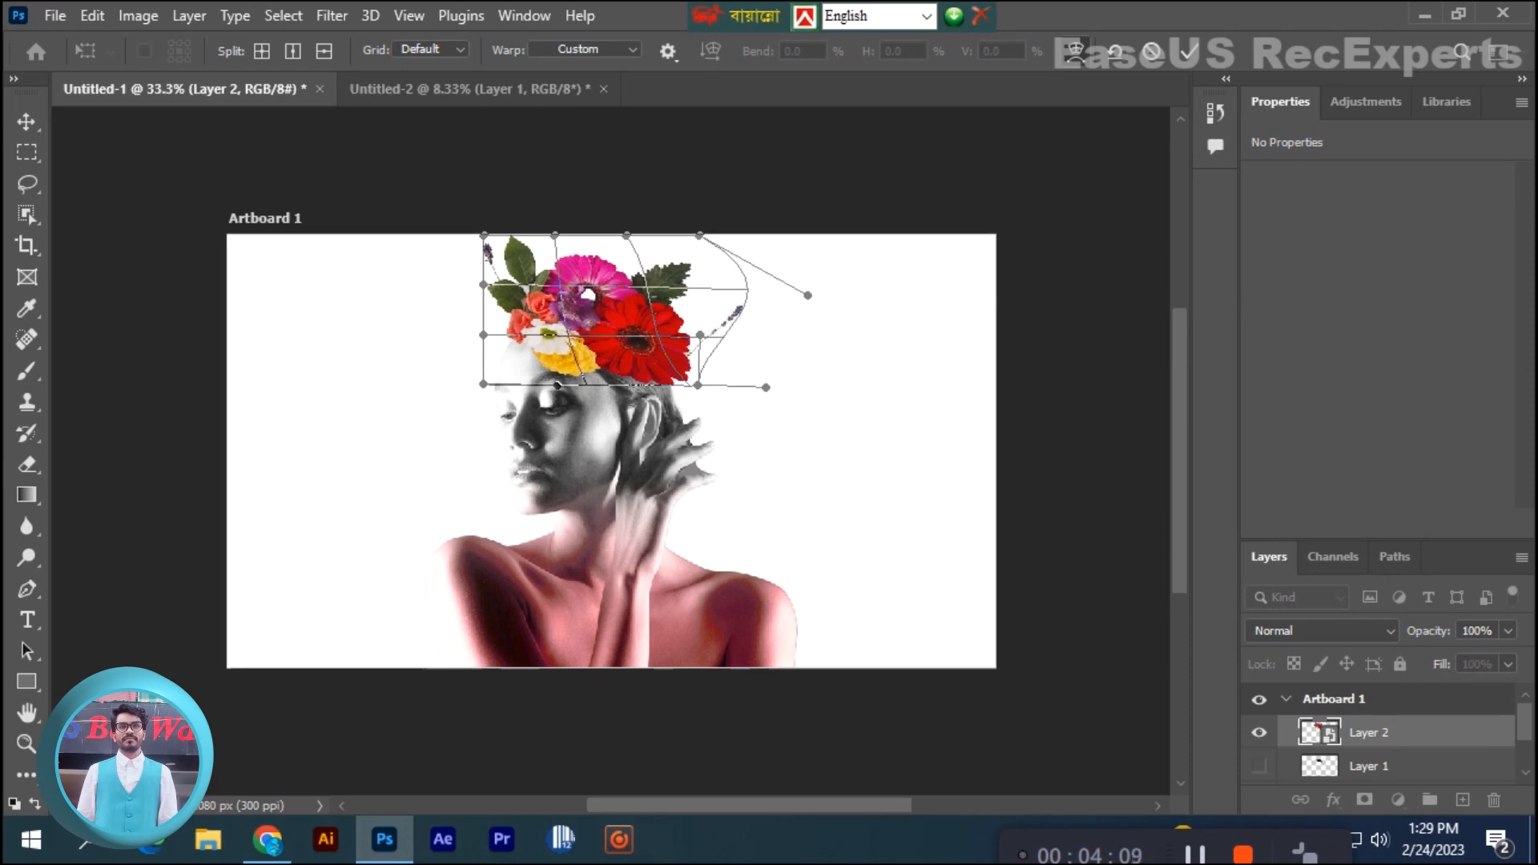
left_click_drag(484, 286, 484, 316)
mouse_move(557, 385)
left_mouse_down()
mouse_move(600, 388)
mouse_move(578, 386)
left_mouse_up()
key("Return")
key("ctrl+plus")
key("ctrl+minus")
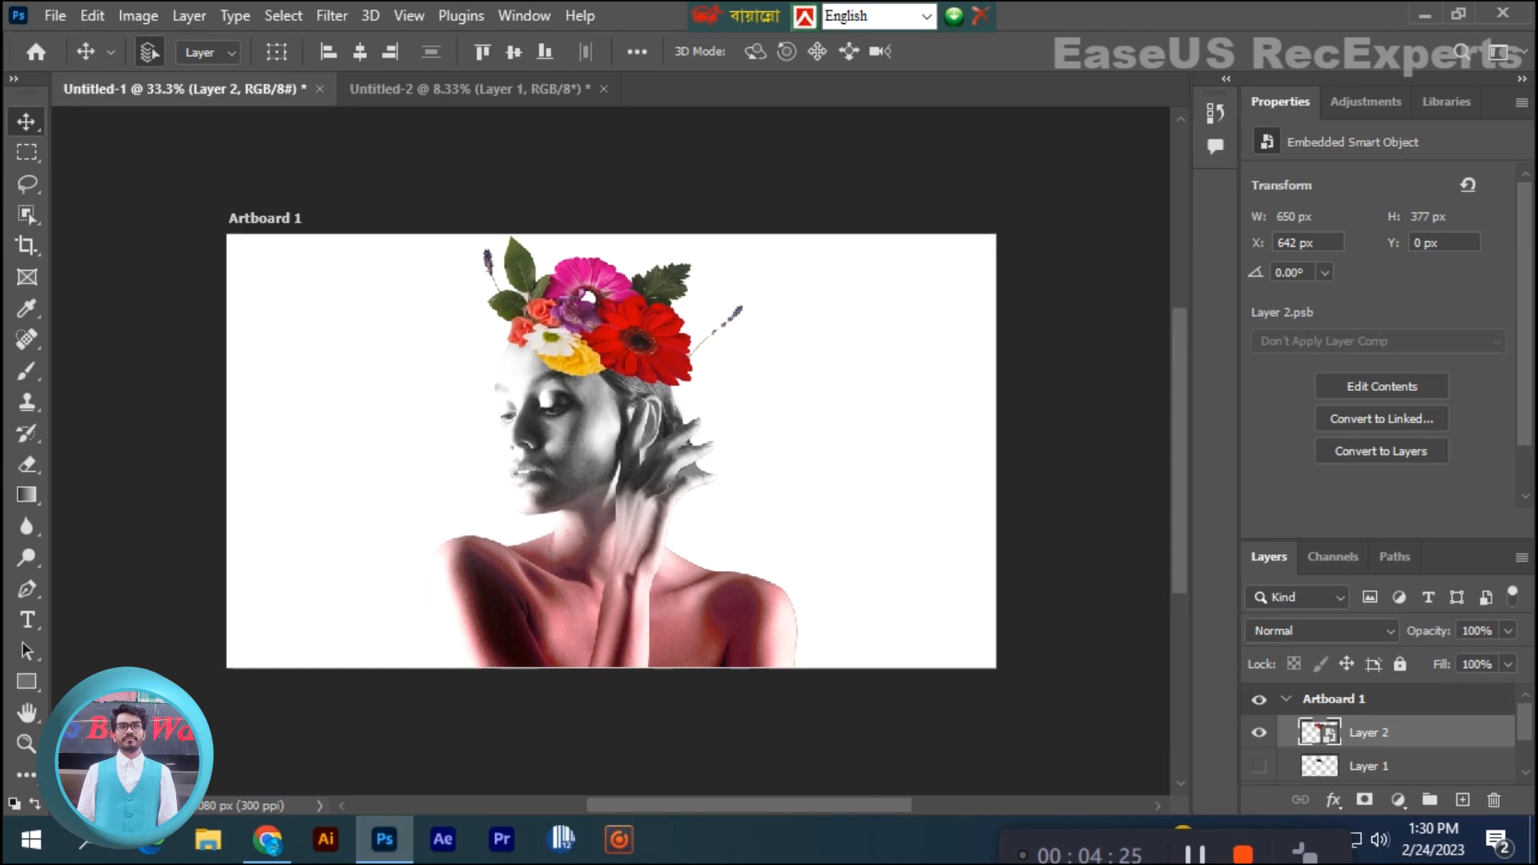
- Show the cut-off head top layer and place it above the bouquet layer
left_click(1259, 733)
left_click(1260, 734)
scroll(1378, 737, "down", 1)
left_click(1259, 729)
left_click_drag(1378, 730, 1378, 695)
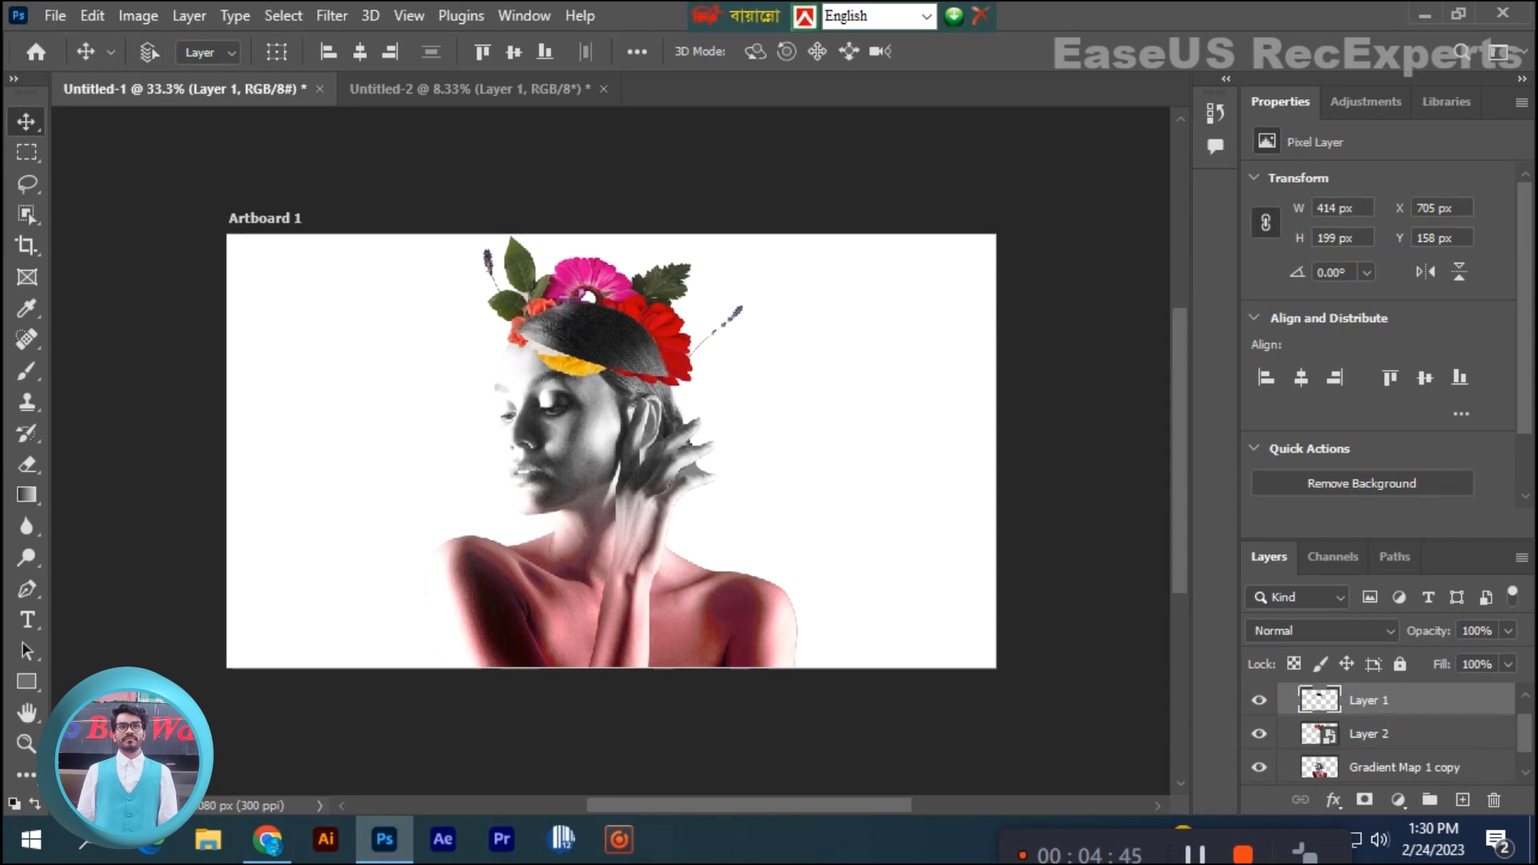
- Raise the cut-off head top straight up to Y 107 px so the flowers show in the gap
key("ctrl+t")
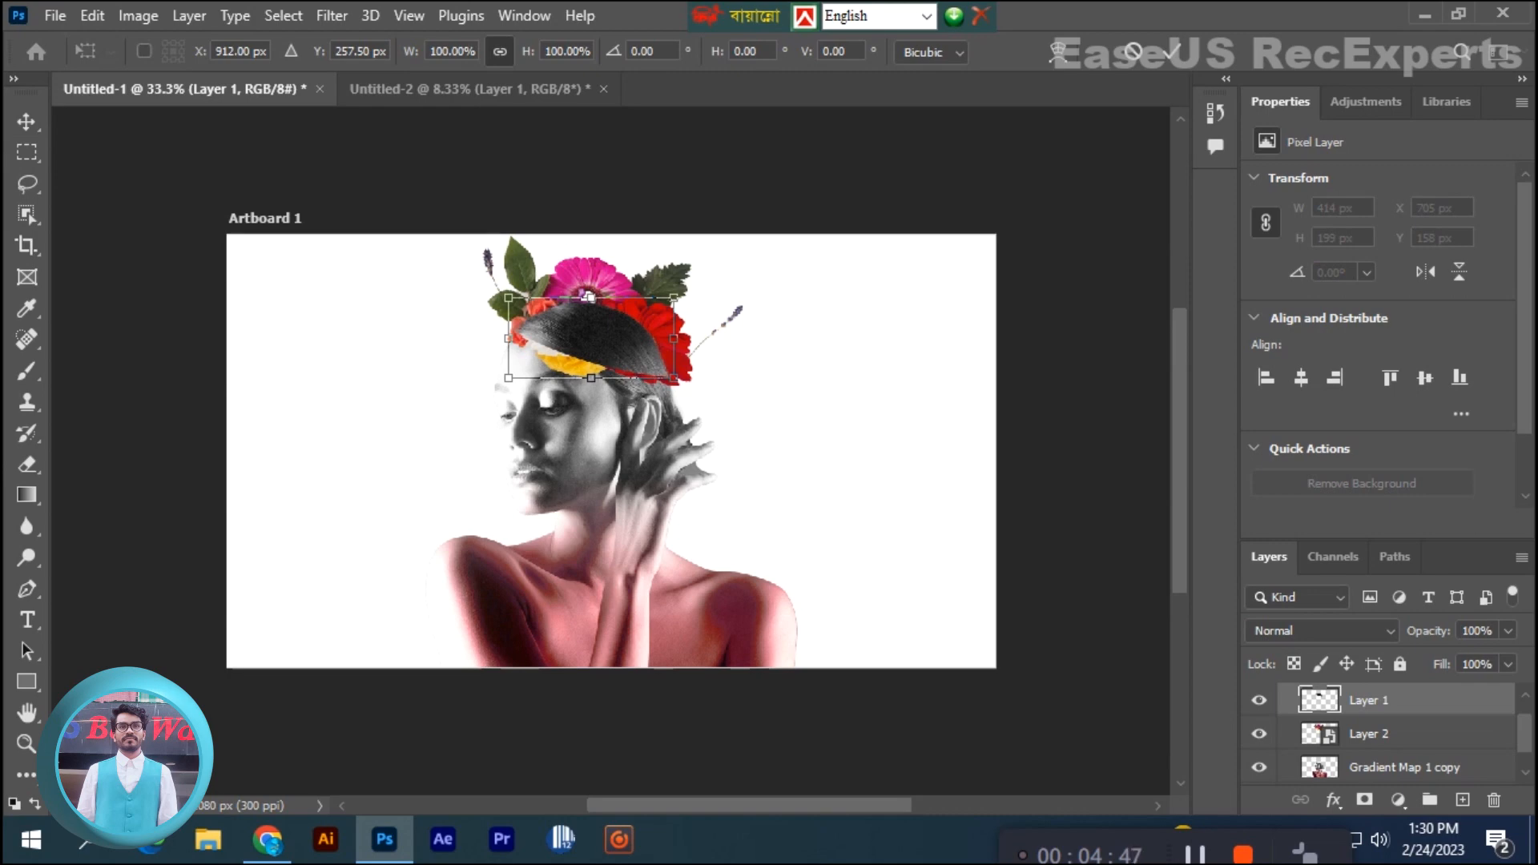
key("Up")
key("Up")
key("Up")
key("Up")
key("Up")
key("Up")
key("Up")
key("Up")
key("Up")
key("Up")
key("Up")
key("Up")
key("Up")
key("Up")
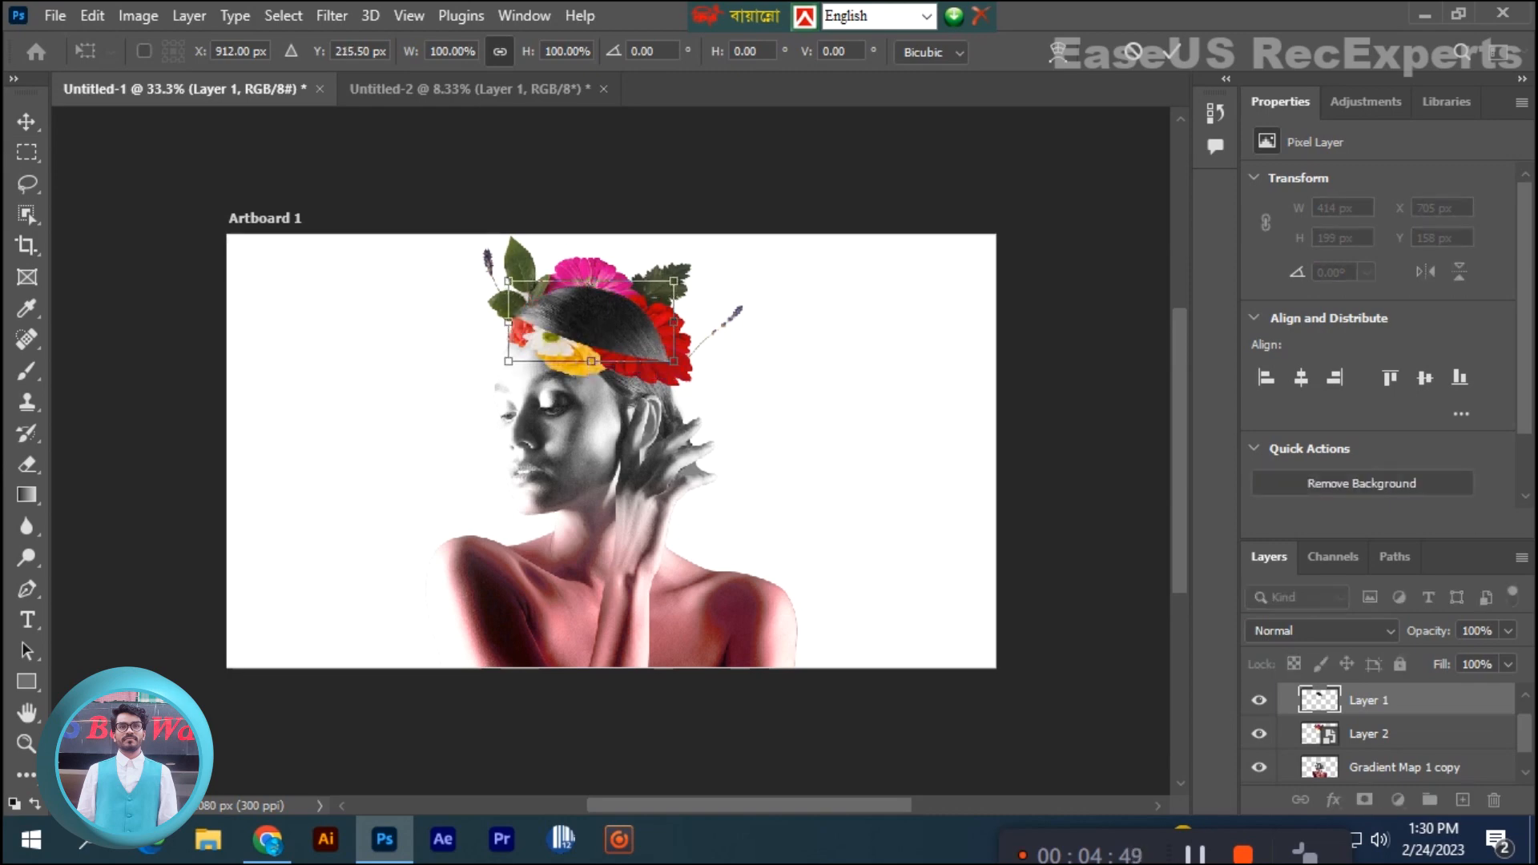
key("Up")
key("Up")
key("Up")
key("Up")
key("Up")
key("Up")
key("Up")
key("Up")
key("Up")
key("Up")
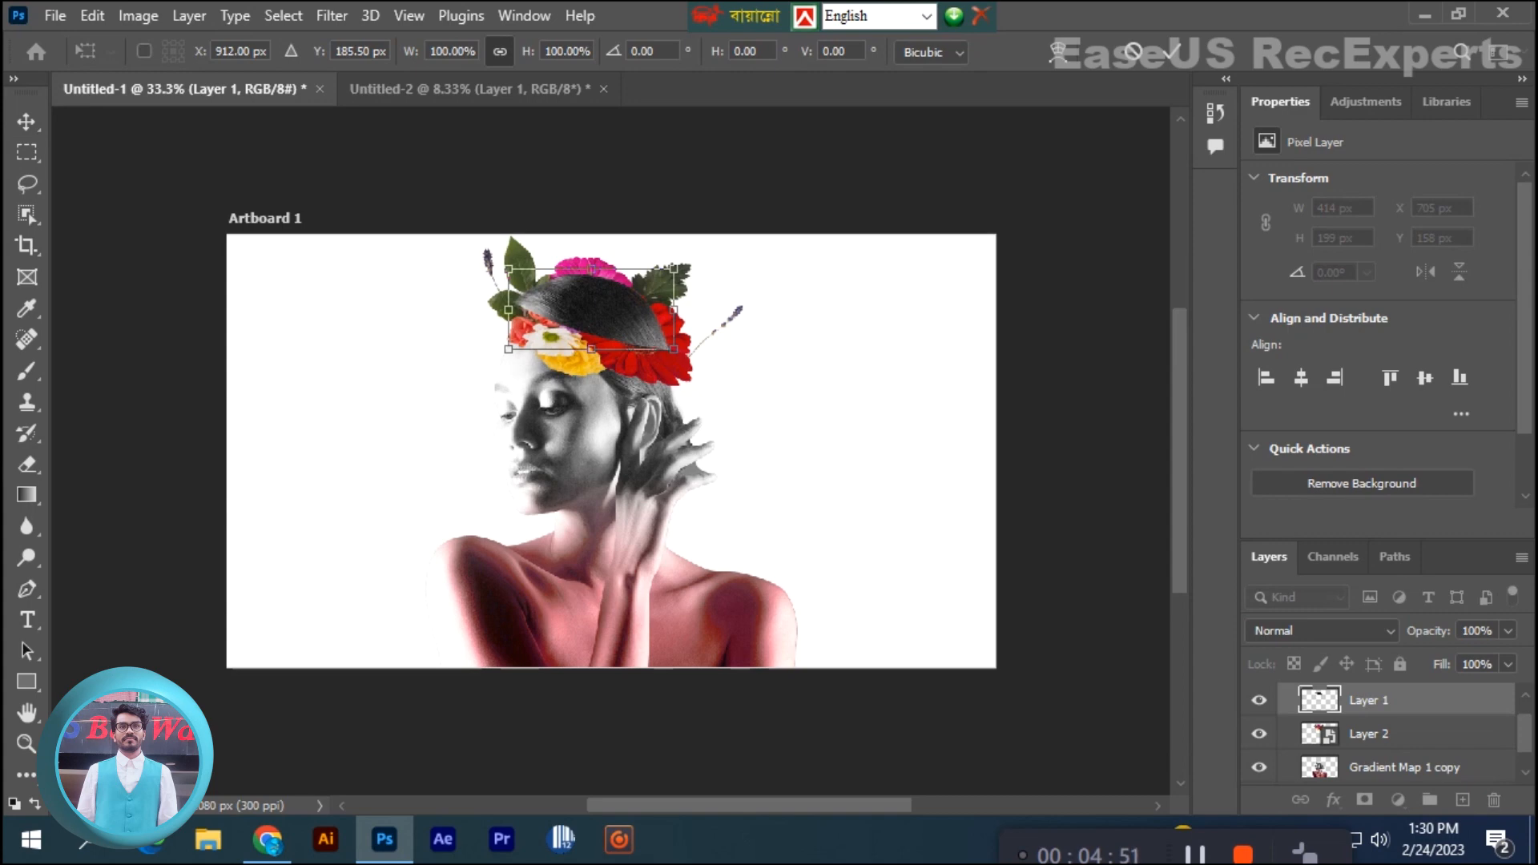
key("Up")
key("Down")
key("Down")
key("Down")
key("Down")
key("Down")
key("Down")
key("Down")
key("Down")
key("Return")
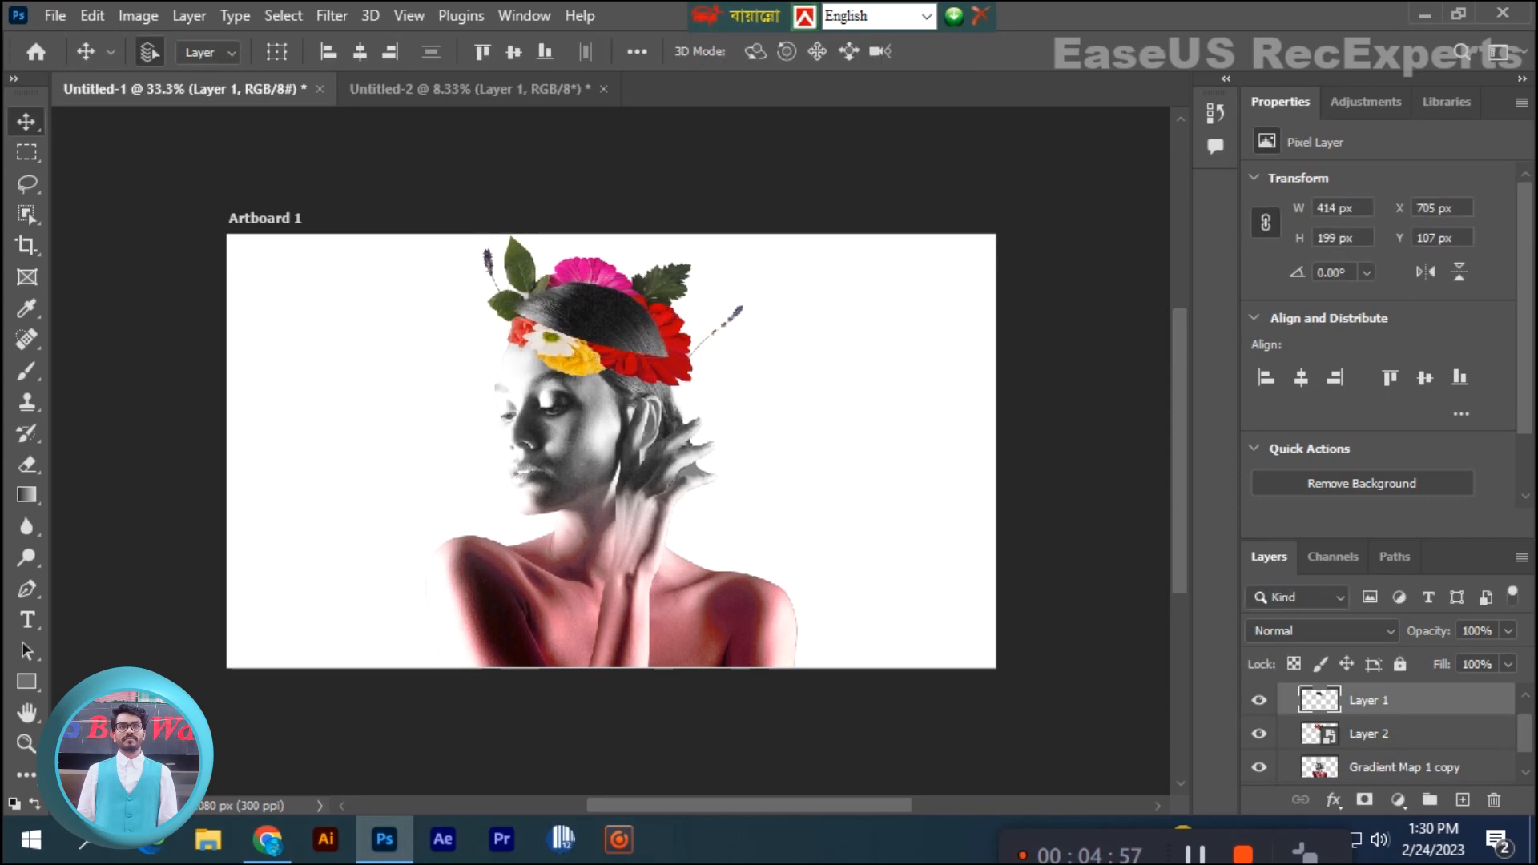
- Try a Hue/Saturation adjustment with Saturation +40 and Lightness -23 over the whole image, and delete it
left_click(1366, 101)
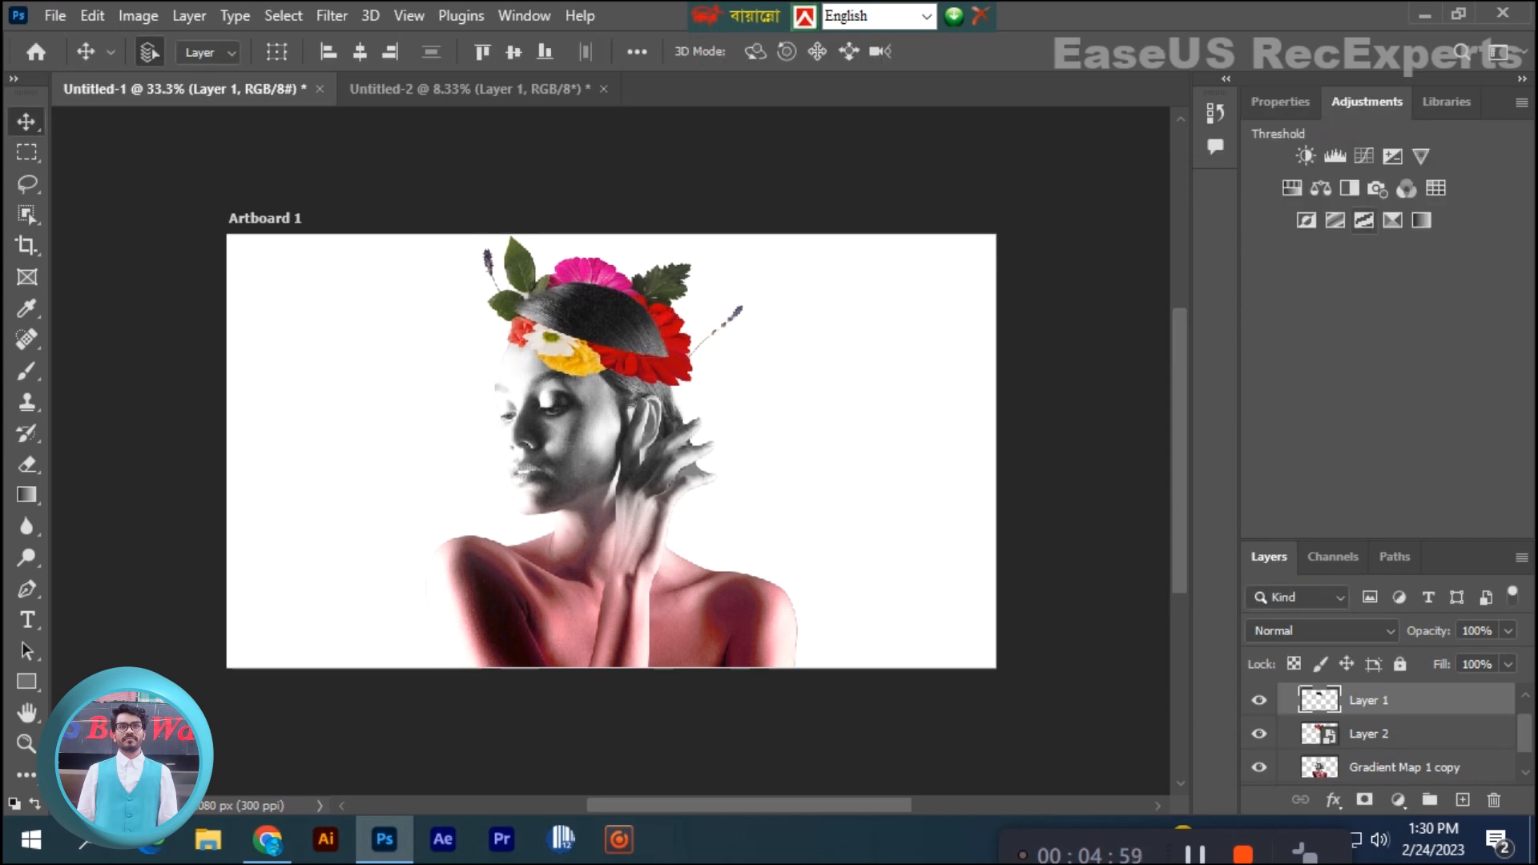
left_click(1292, 187)
left_click_drag(1378, 319, 1423, 319)
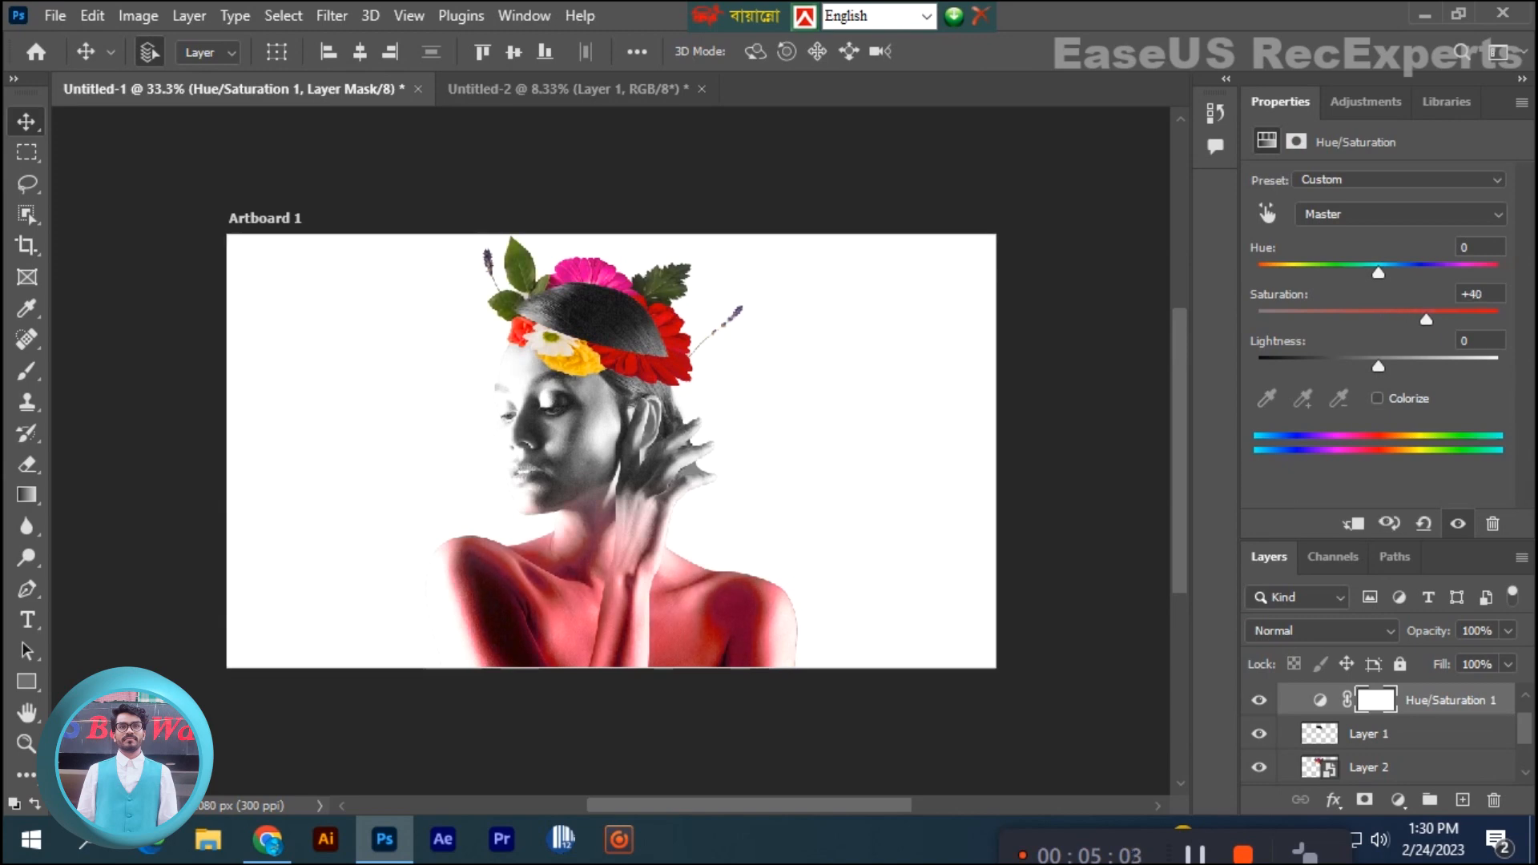
mouse_move(1378, 366)
left_mouse_down()
mouse_move(1326, 366)
mouse_move(1350, 366)
left_mouse_up()
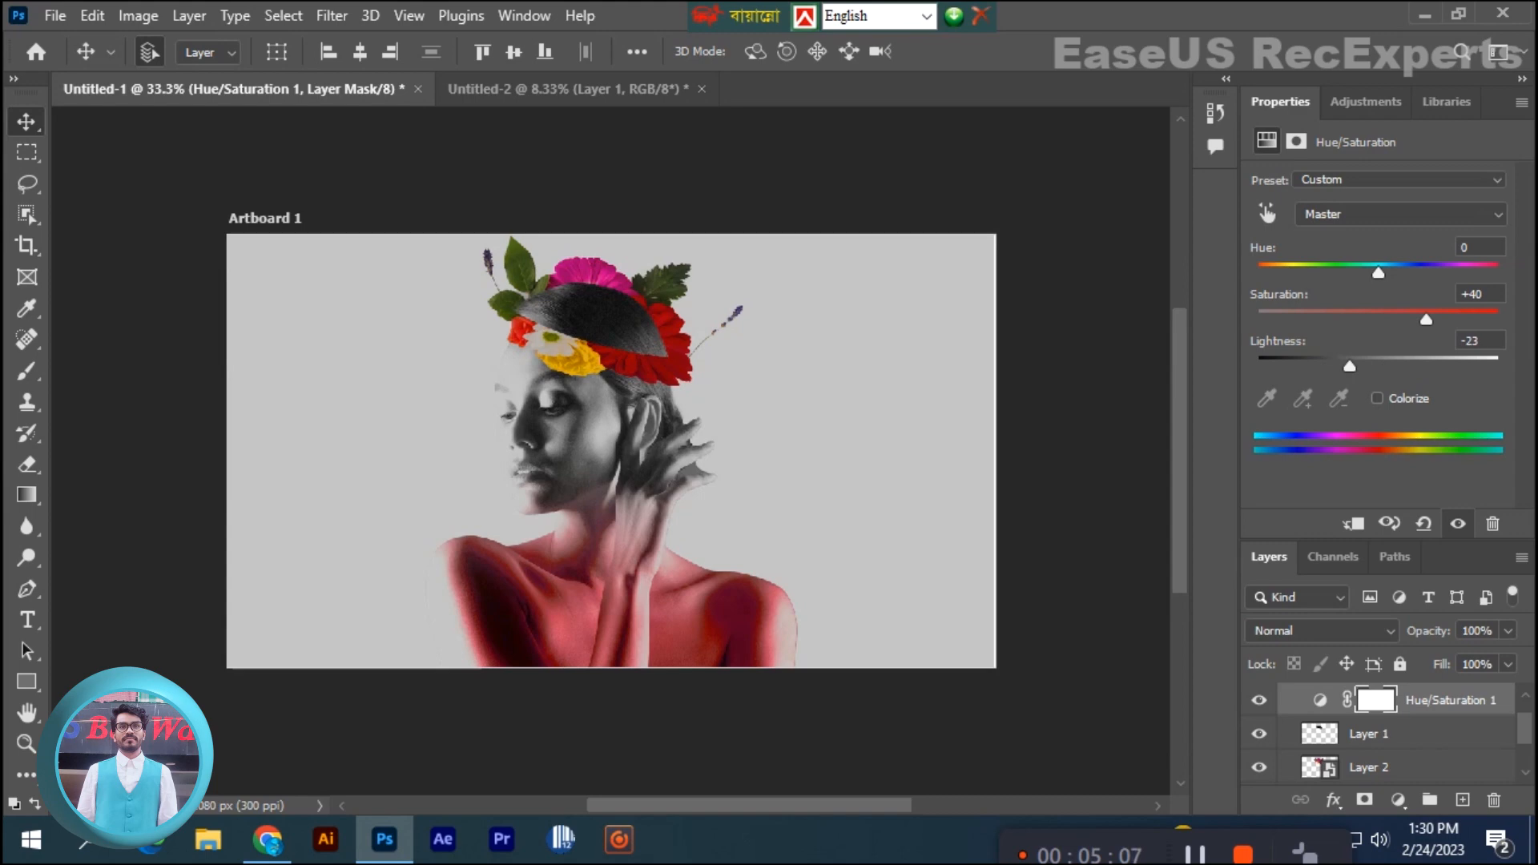
key("Delete")
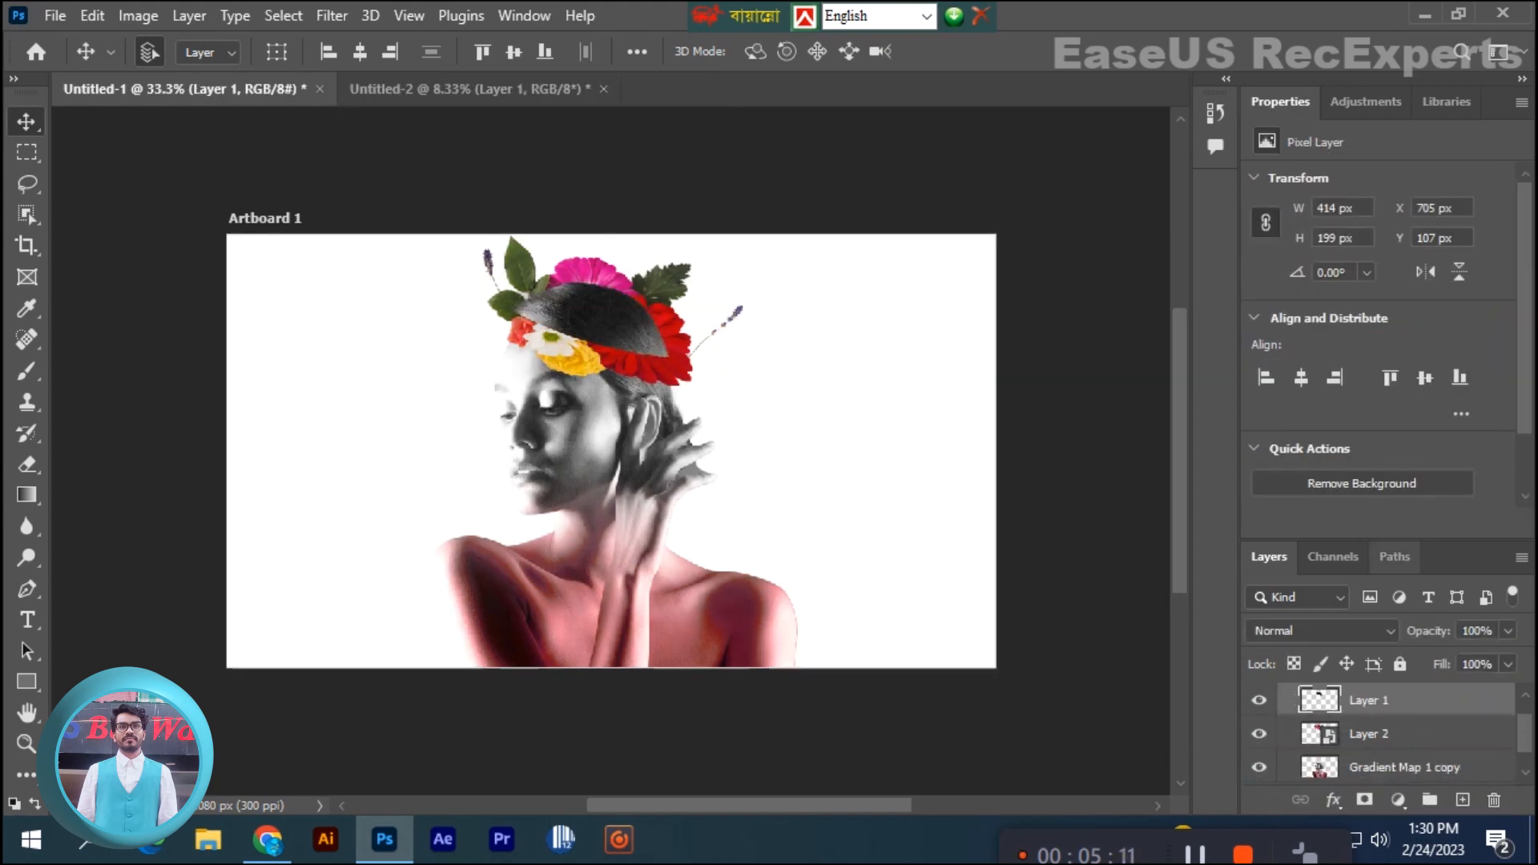
- Try a Hue/Saturation adjustment with Saturation +15 over the whole image, and delete it
left_click(1367, 102)
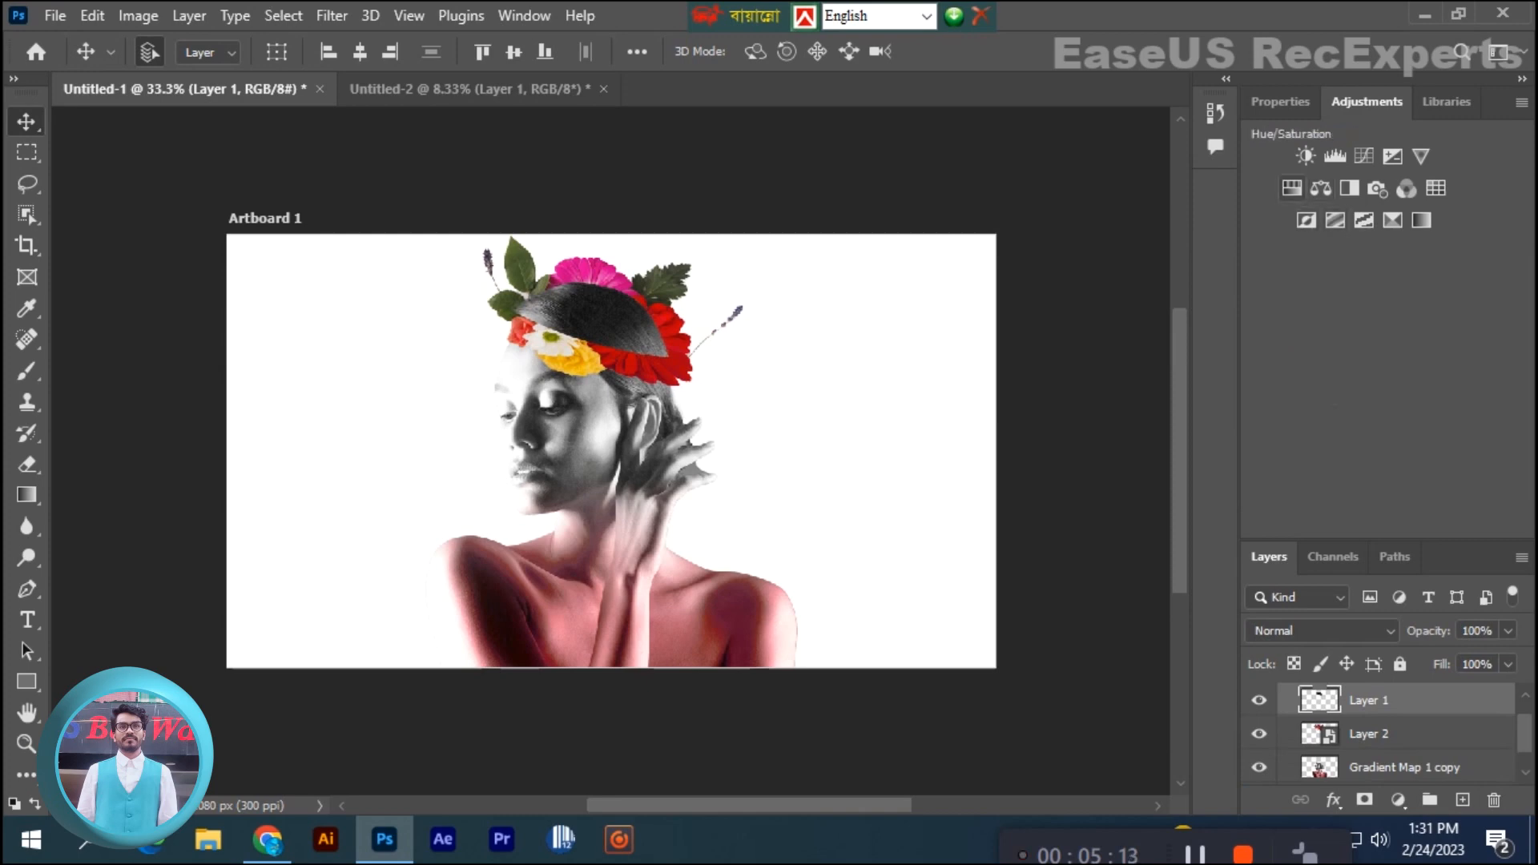
left_click(1292, 189)
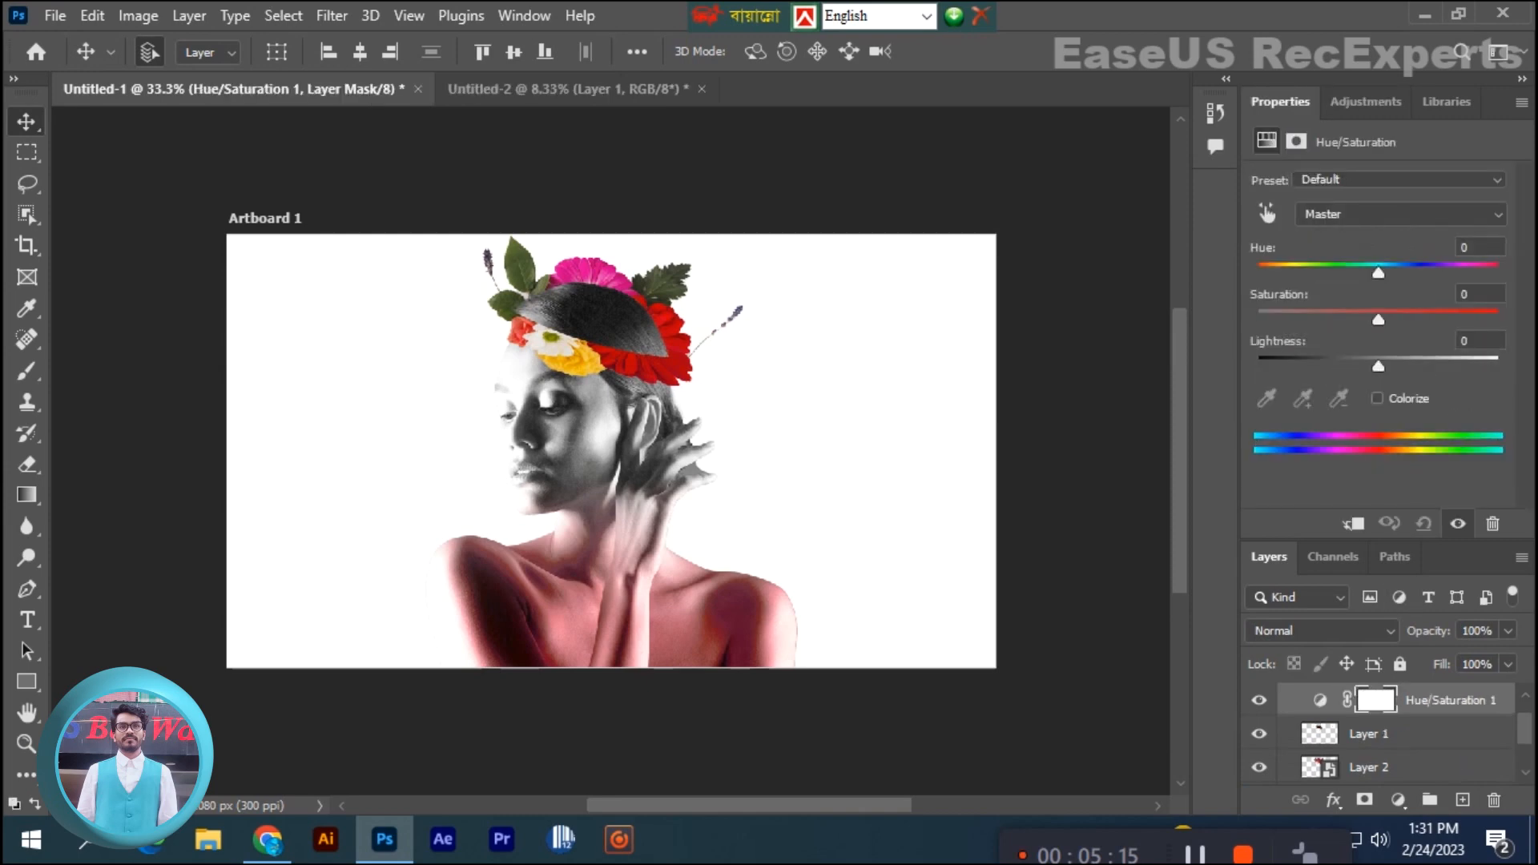
mouse_move(1378, 320)
left_mouse_down()
mouse_move(1454, 320)
mouse_move(1397, 320)
left_mouse_up()
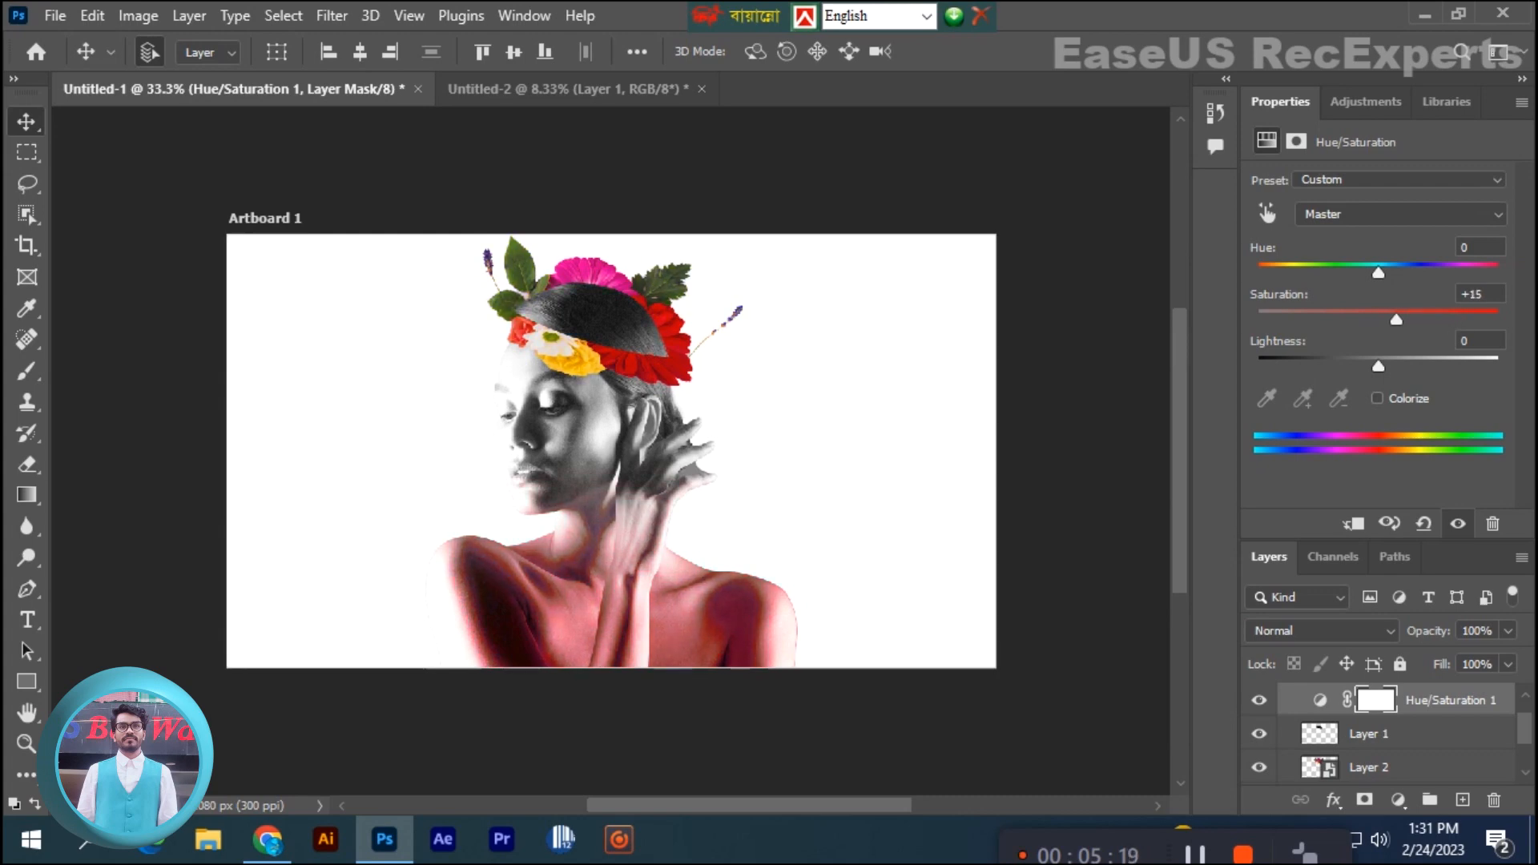
left_click_drag(1451, 700, 1494, 800)
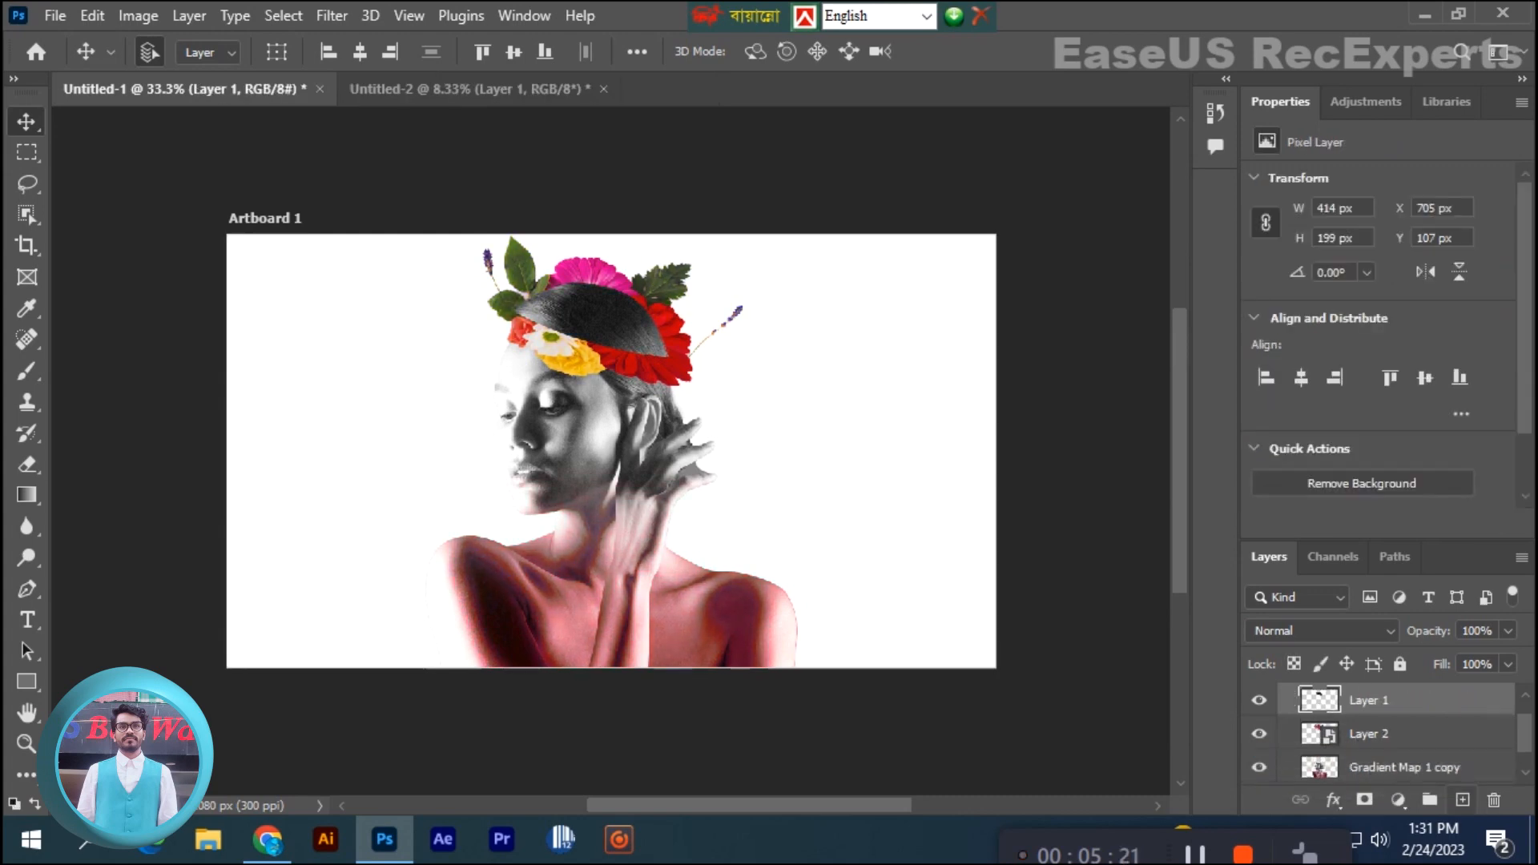
- Hide the bouquet layer and the woman's portrait layer so only the cut-off head top shows
left_click(1260, 734)
left_click(1260, 768)
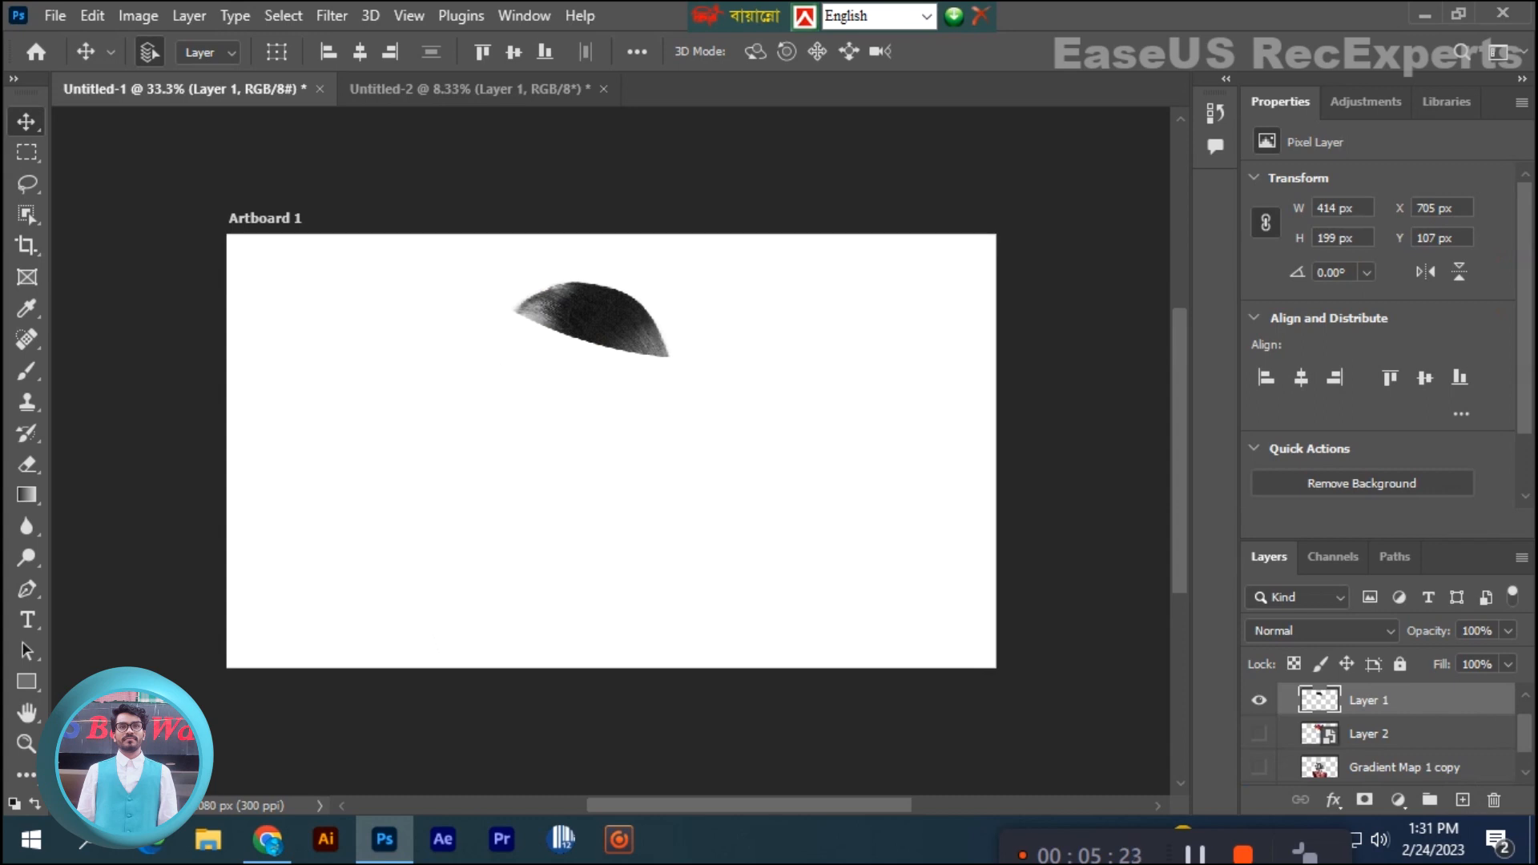
scroll(1378, 734, "down", 1)
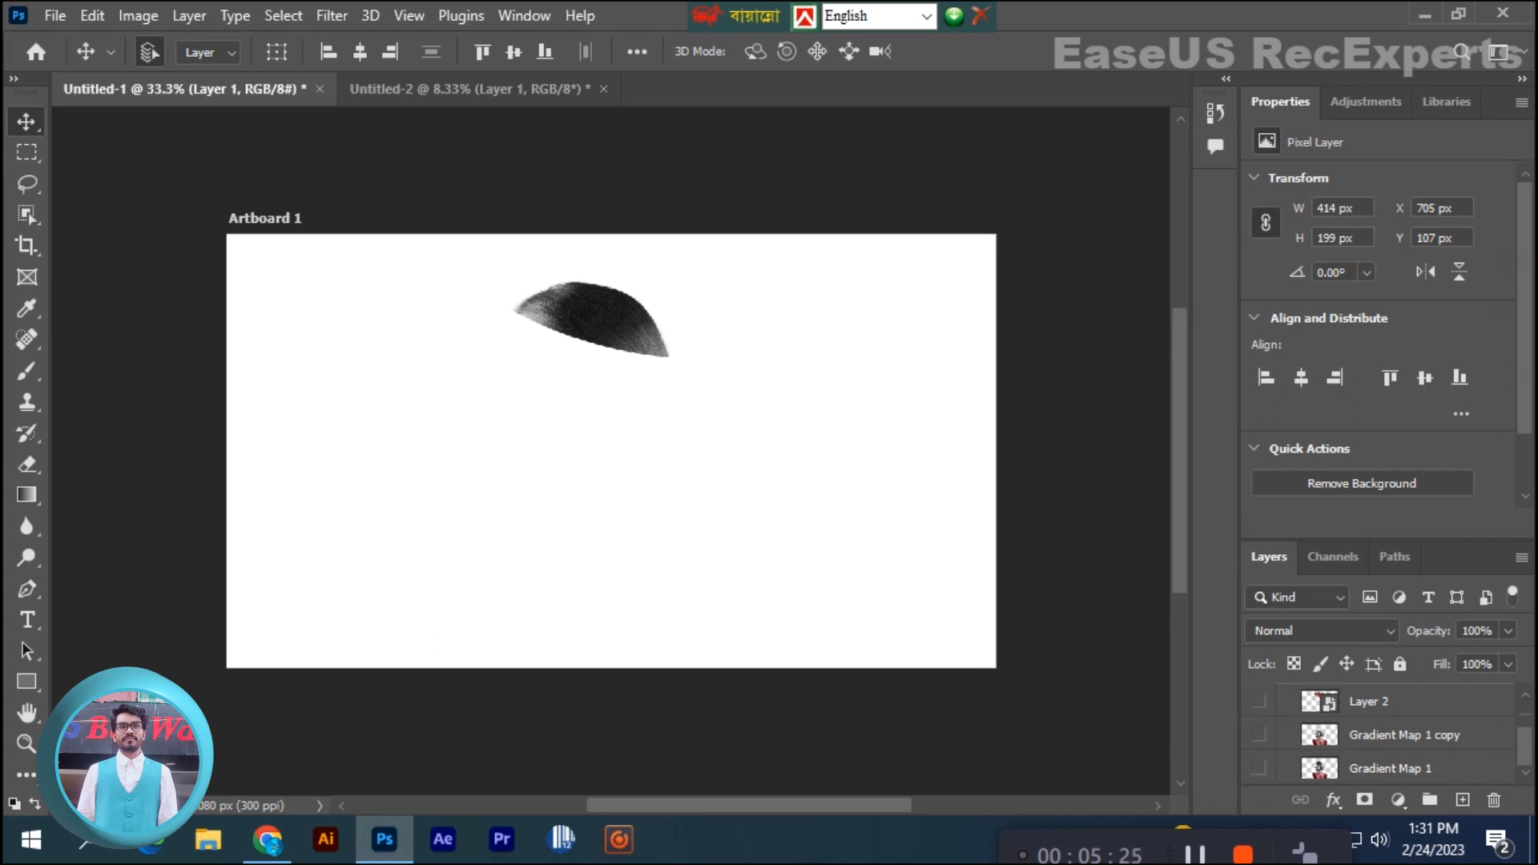
scroll(1378, 734, "up", 2)
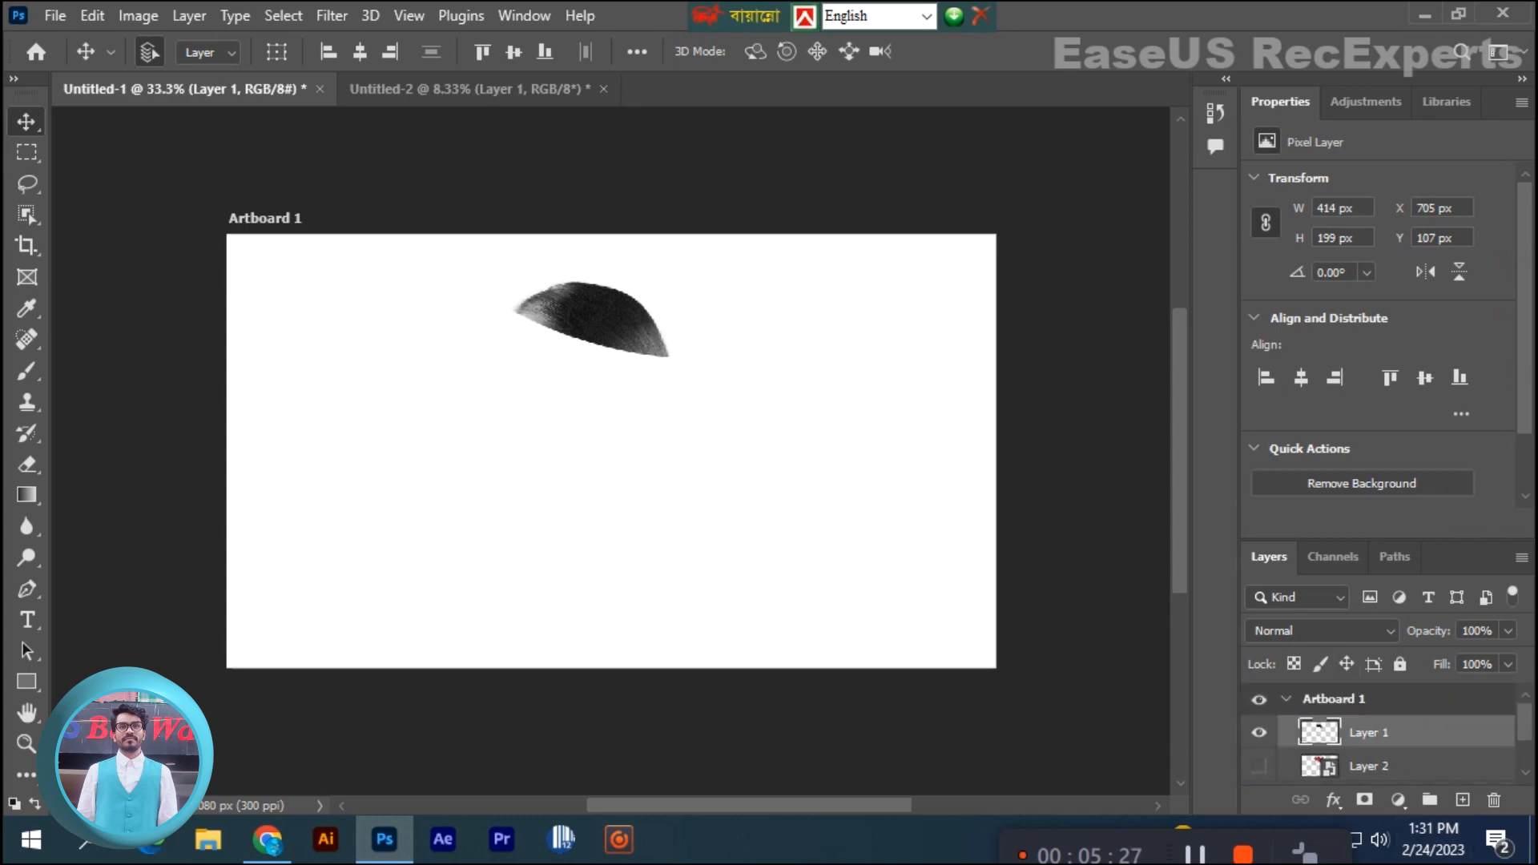
- Try a Hue/Saturation adjustment with Saturation -30 above the isolated head top, and delete it
left_click(1365, 102)
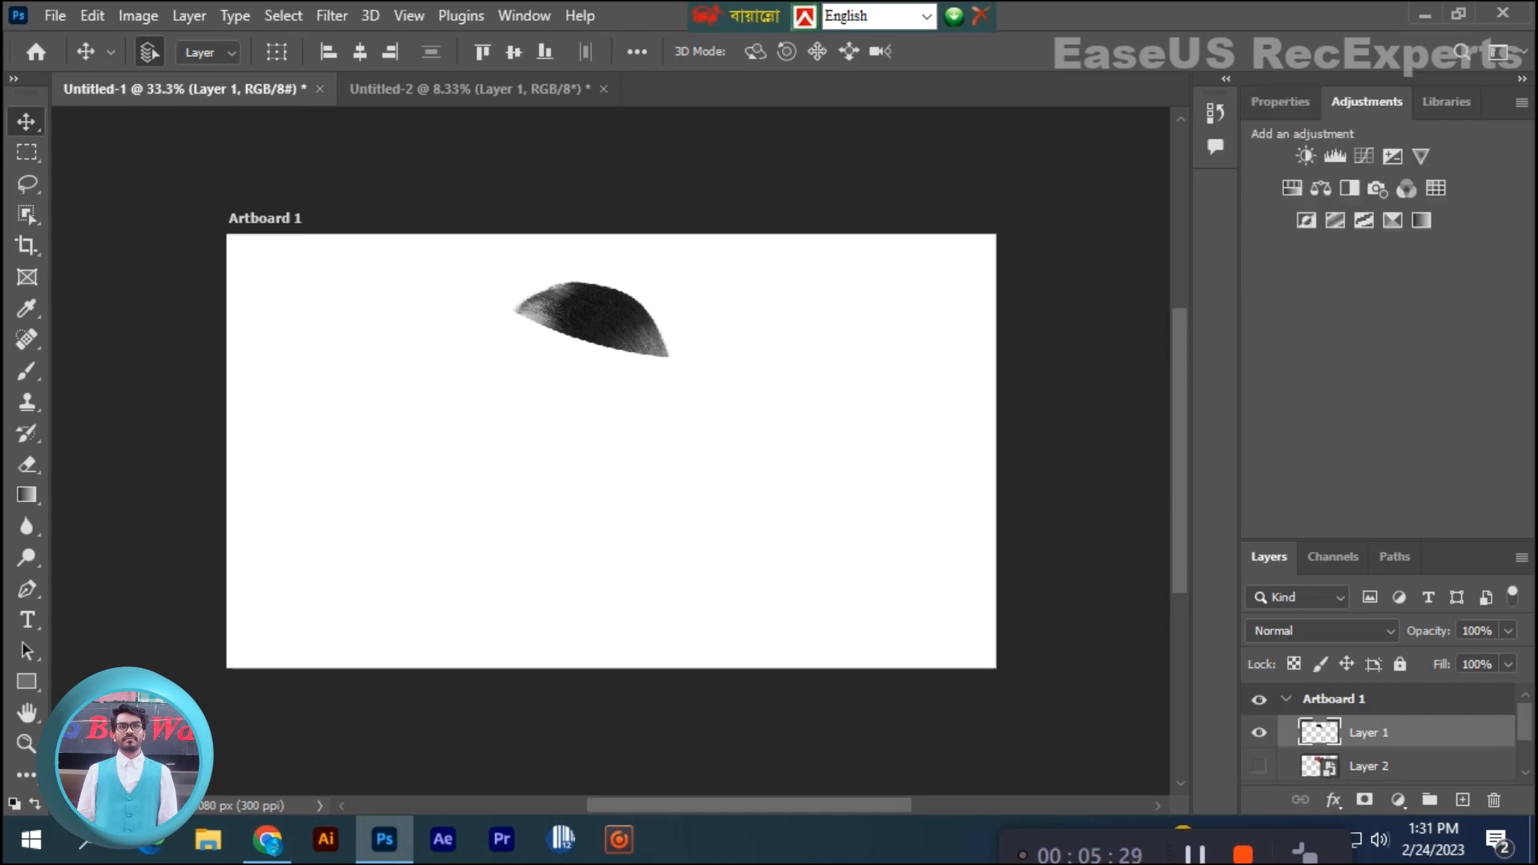
left_click(1292, 189)
left_click_drag(1378, 319, 1342, 320)
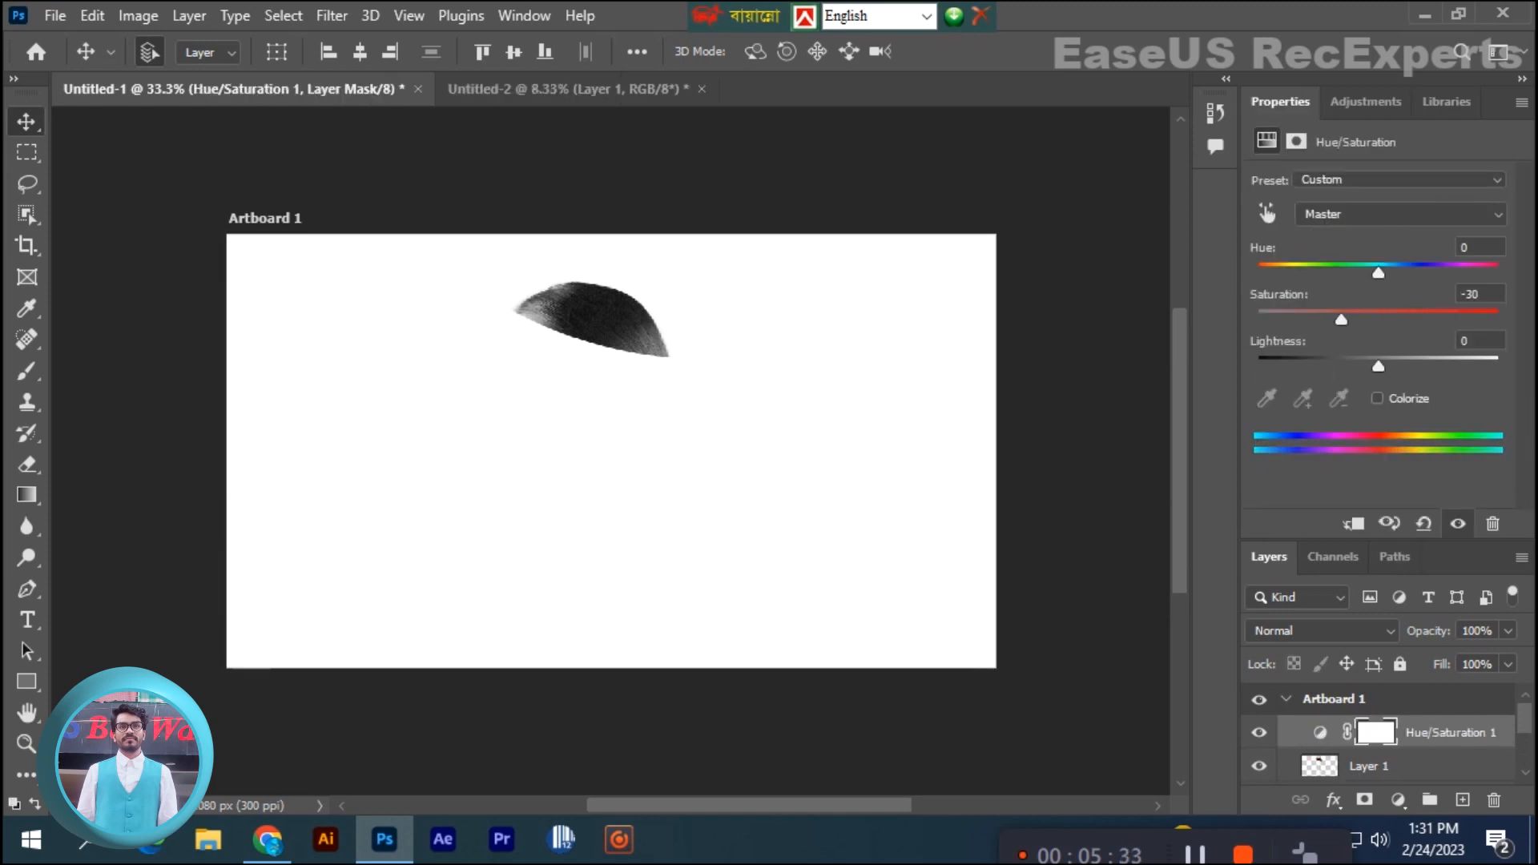
left_click(1370, 766)
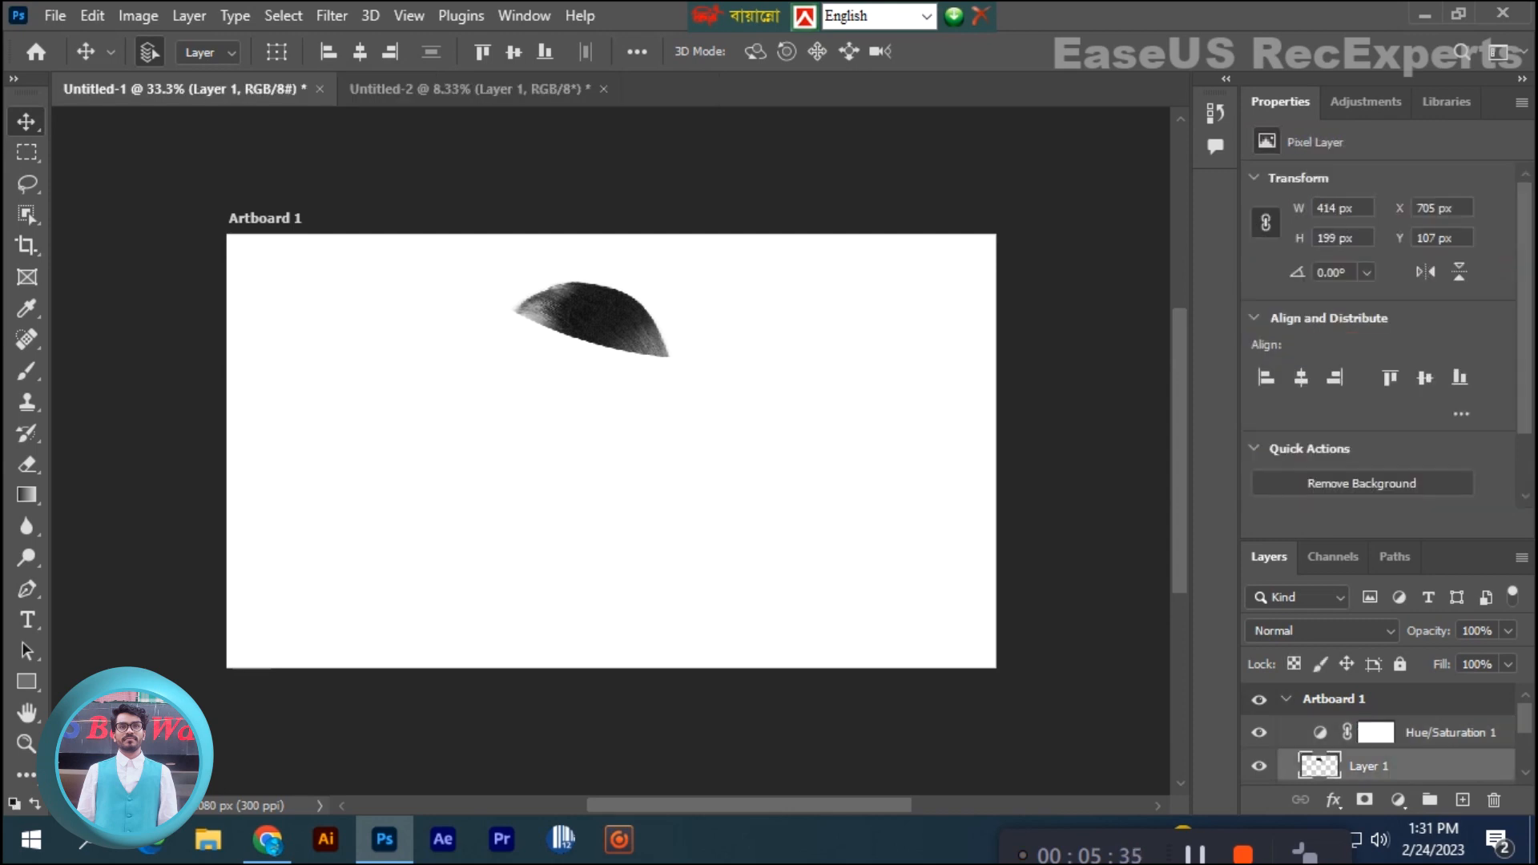
left_click_drag(1463, 735, 1495, 800)
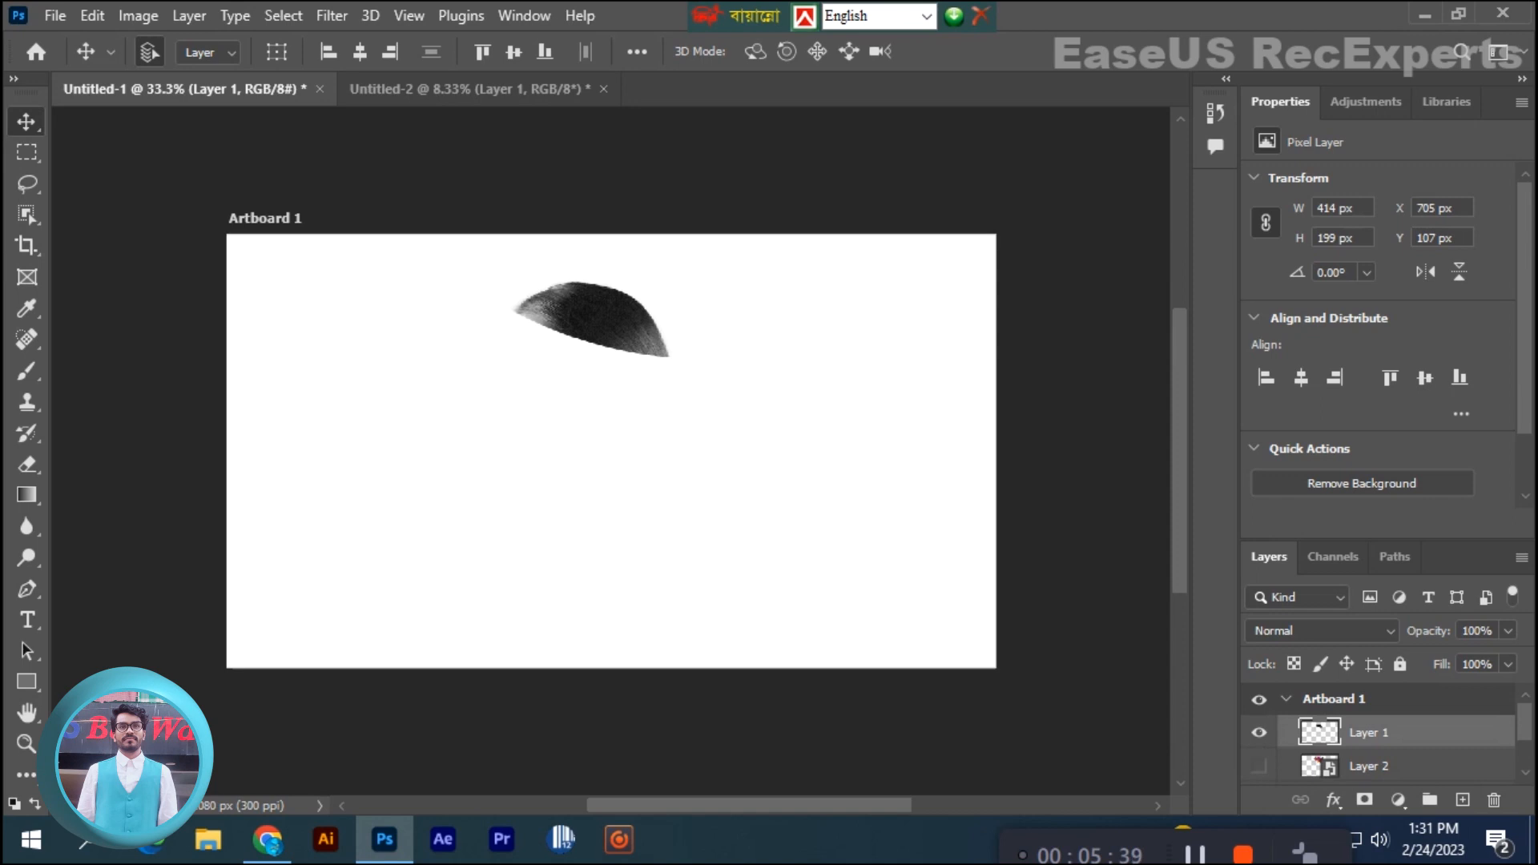
- Try a Hue/Saturation adjustment on the Yellows with Hue -160, Saturation -31 and Lightness -41, and delete it
left_click(1366, 101)
left_click(1293, 188)
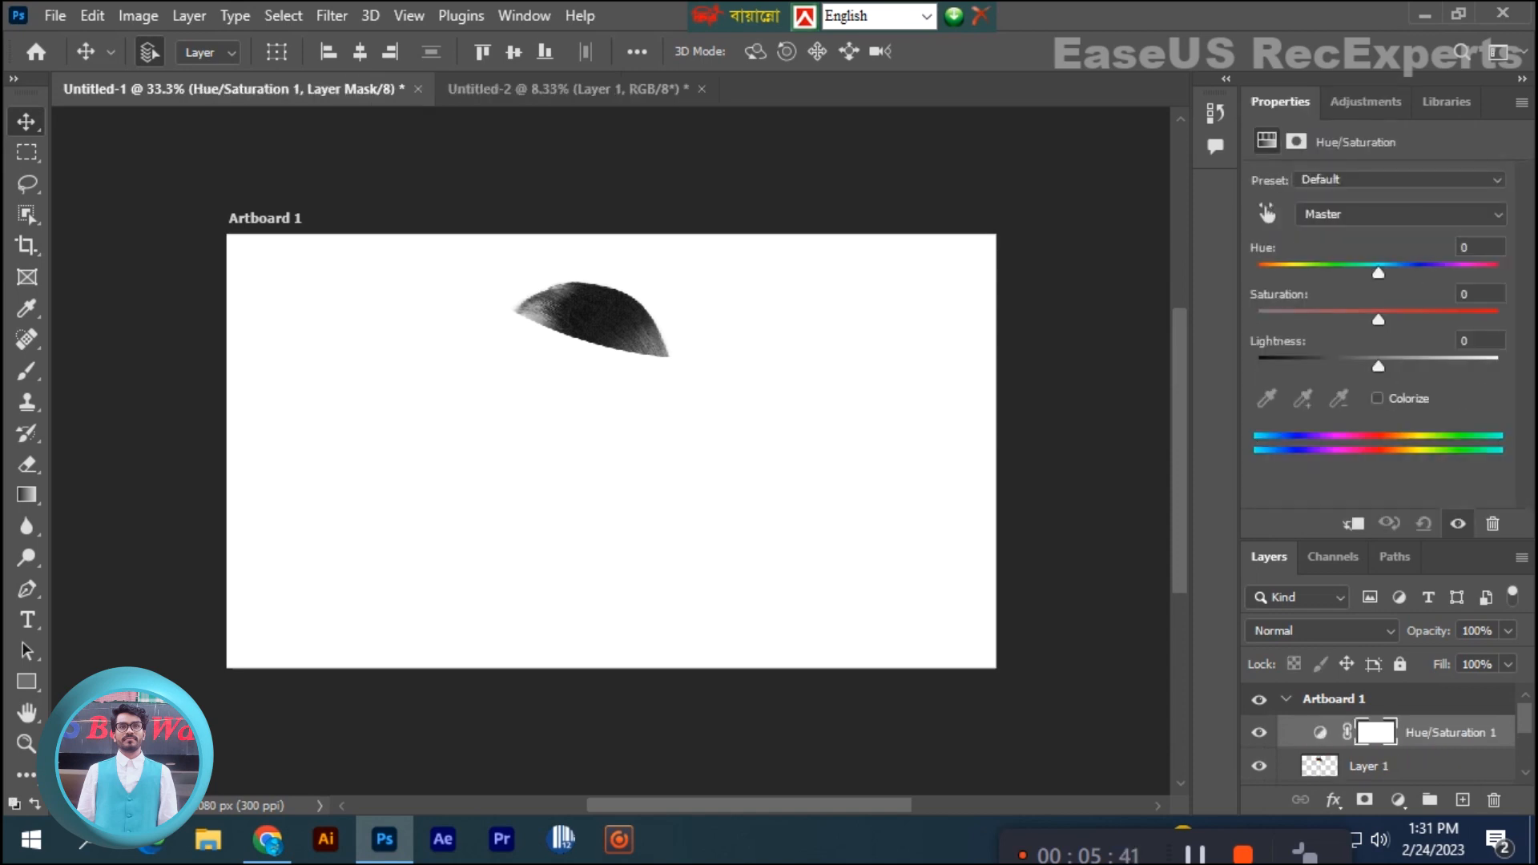
left_click_drag(1378, 273, 1336, 273)
left_click(1386, 214)
left_click(1372, 270)
left_click_drag(1378, 366, 1328, 366)
left_click_drag(1379, 320, 1267, 273)
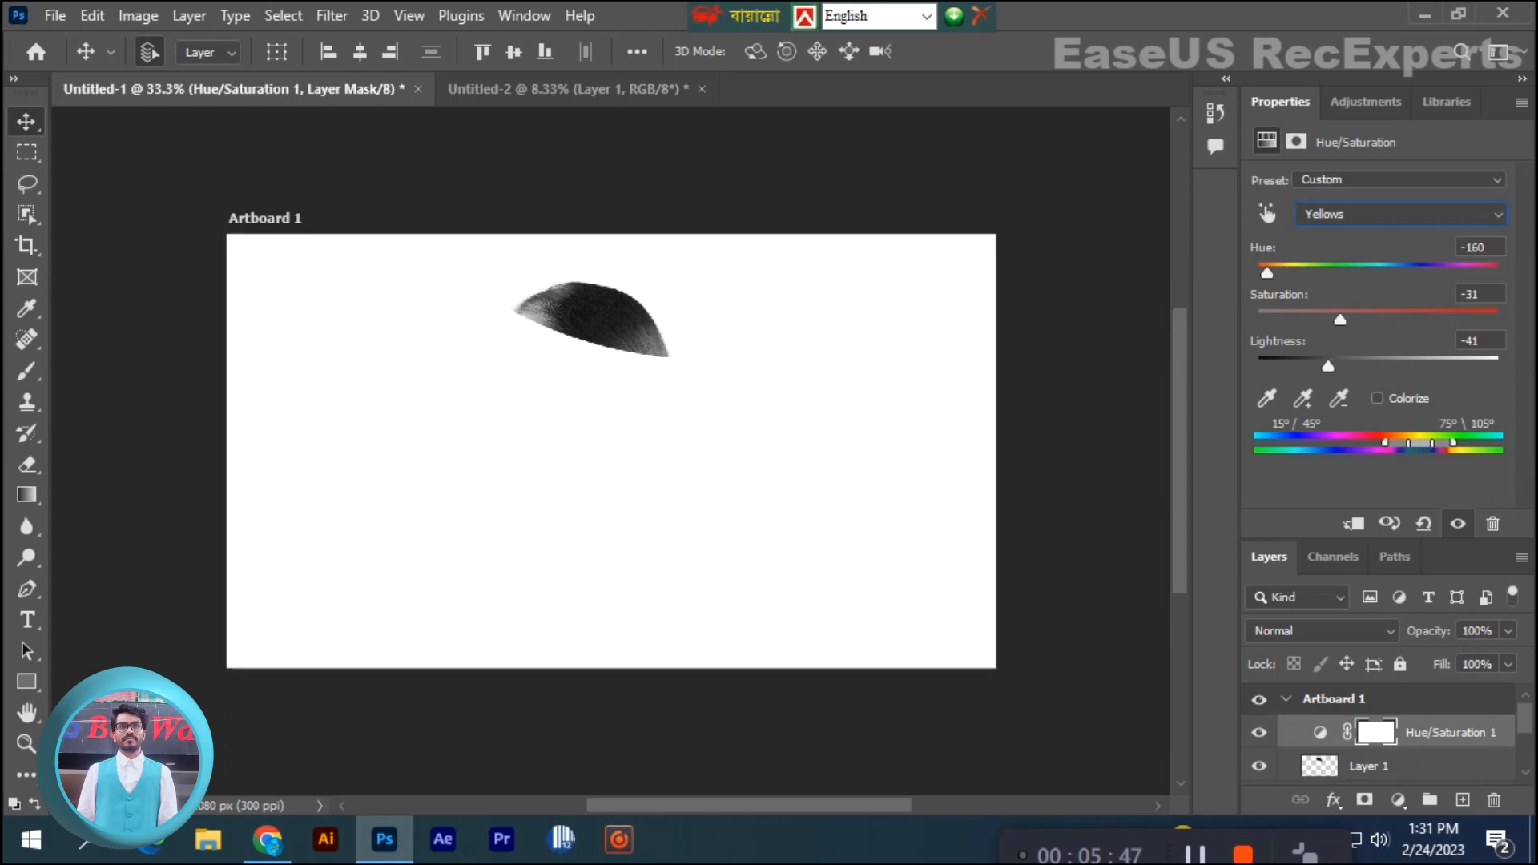
left_click_drag(1452, 732, 1495, 800)
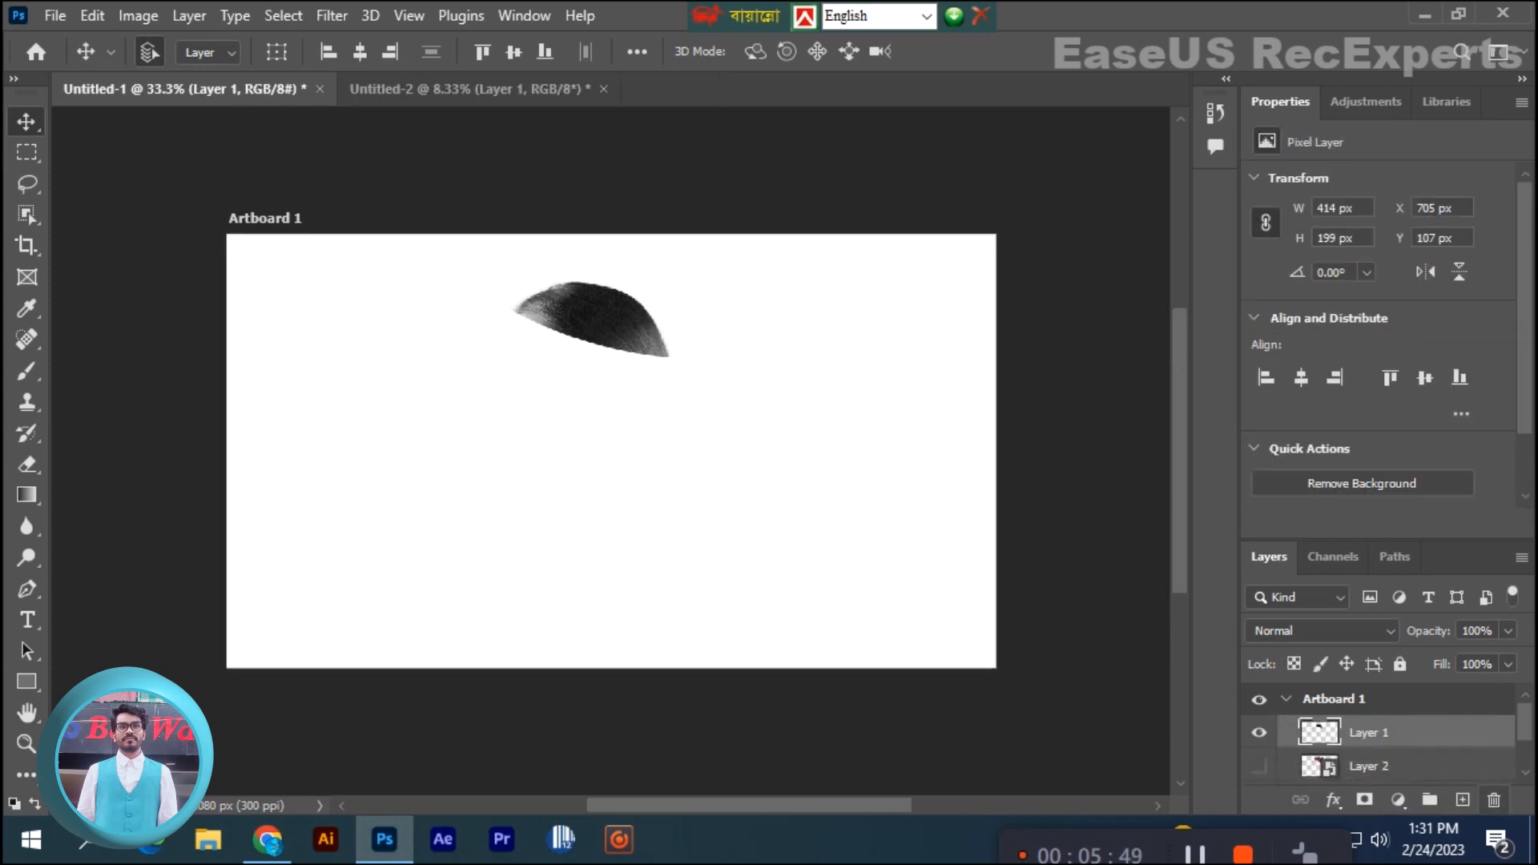
- Show the bouquet layer and the woman's portrait layer again
left_click(1260, 766)
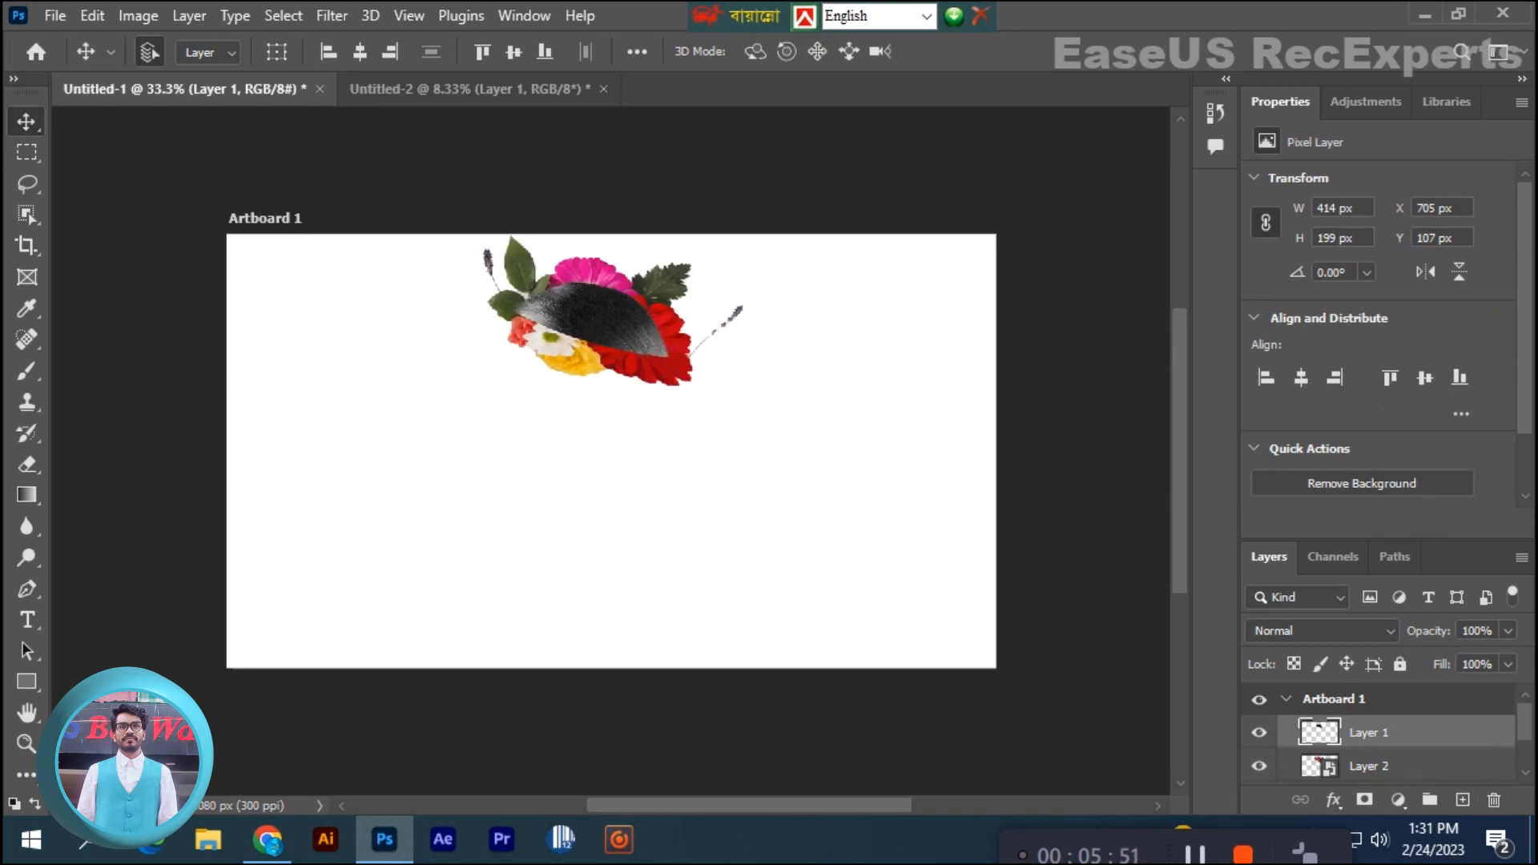
scroll(1378, 734, "down", 1)
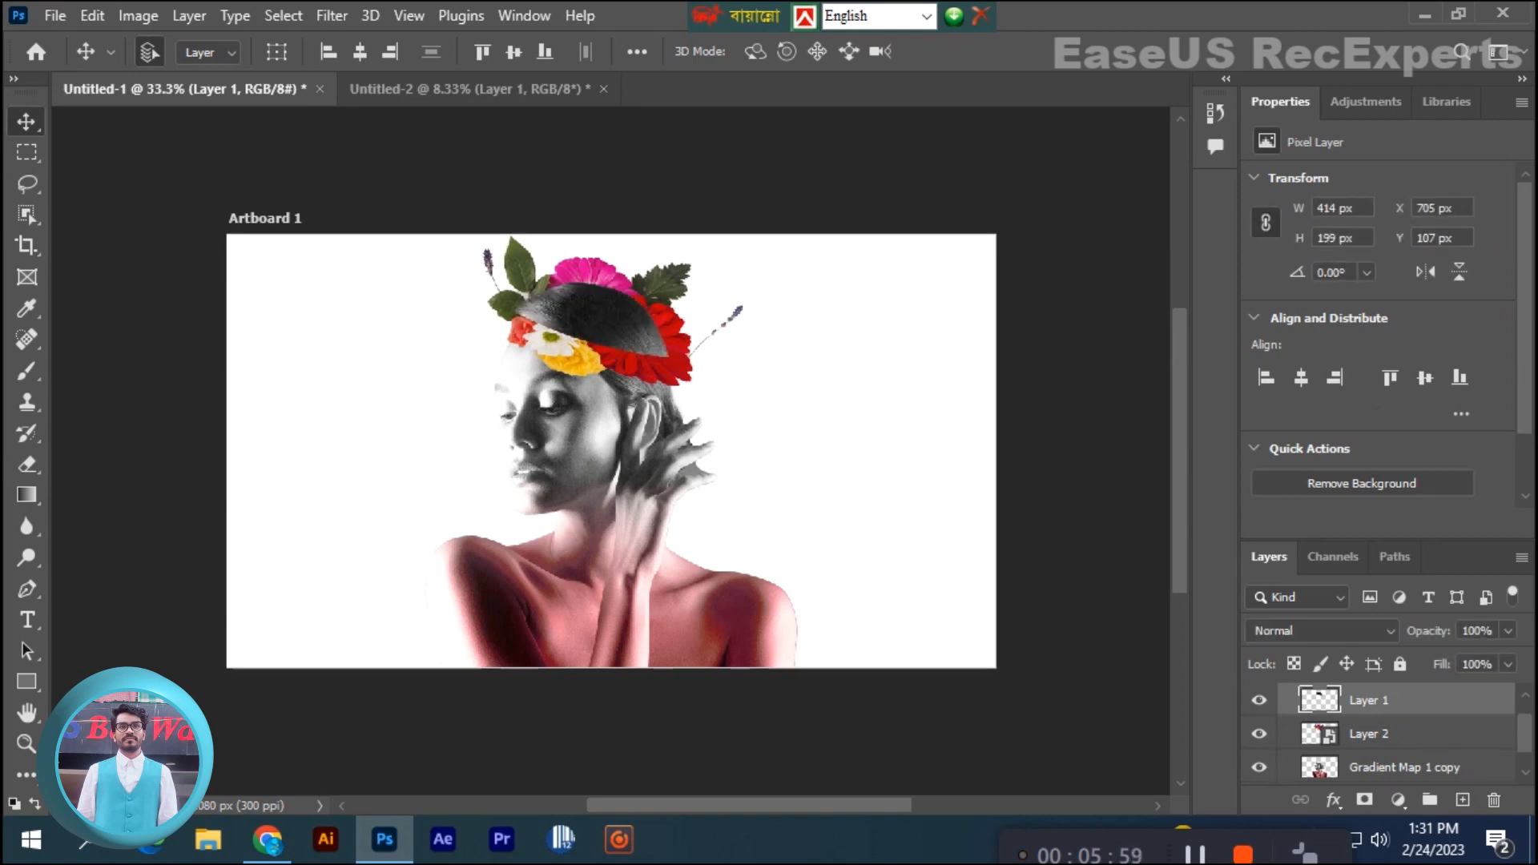
- Try a Hue/Saturation adjustment masked to the head top, with Hue -15, Saturation -7 and Lightness -32
left_click(1320, 700, "ctrl")
left_click(1366, 101)
left_click(1294, 182)
left_click_drag(1378, 319, 1360, 273)
left_click_drag(1378, 366, 1339, 367)
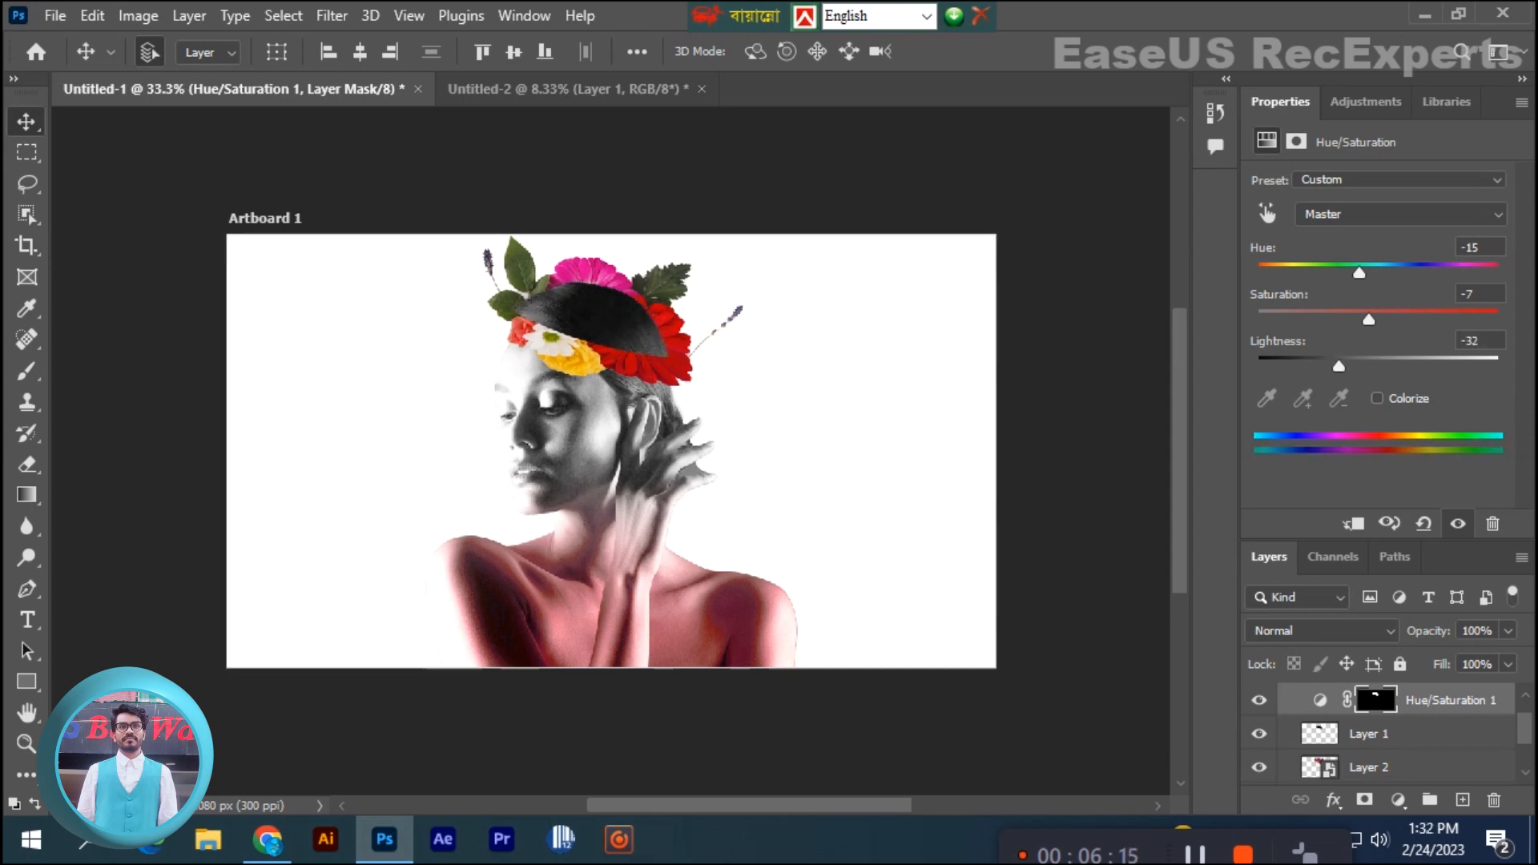
- Set the Magentas in the head top's Hue/Saturation adjustment to Hue -70, Saturation +70 and Lightness +13
left_click(1402, 214)
left_click(1378, 342)
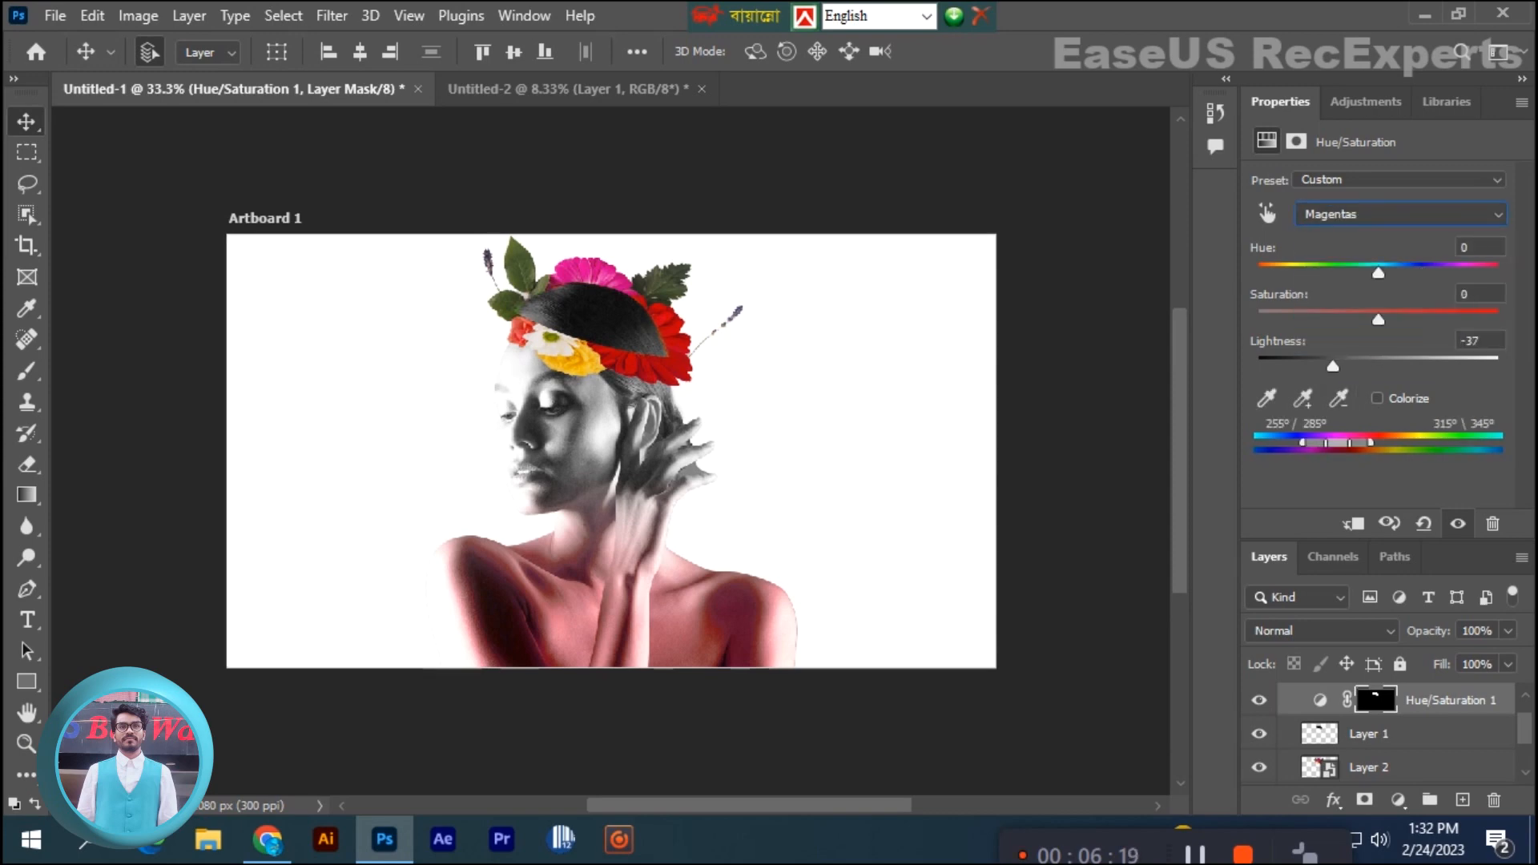
left_click_drag(1378, 366, 1462, 319)
left_click_drag(1378, 273, 1311, 273)
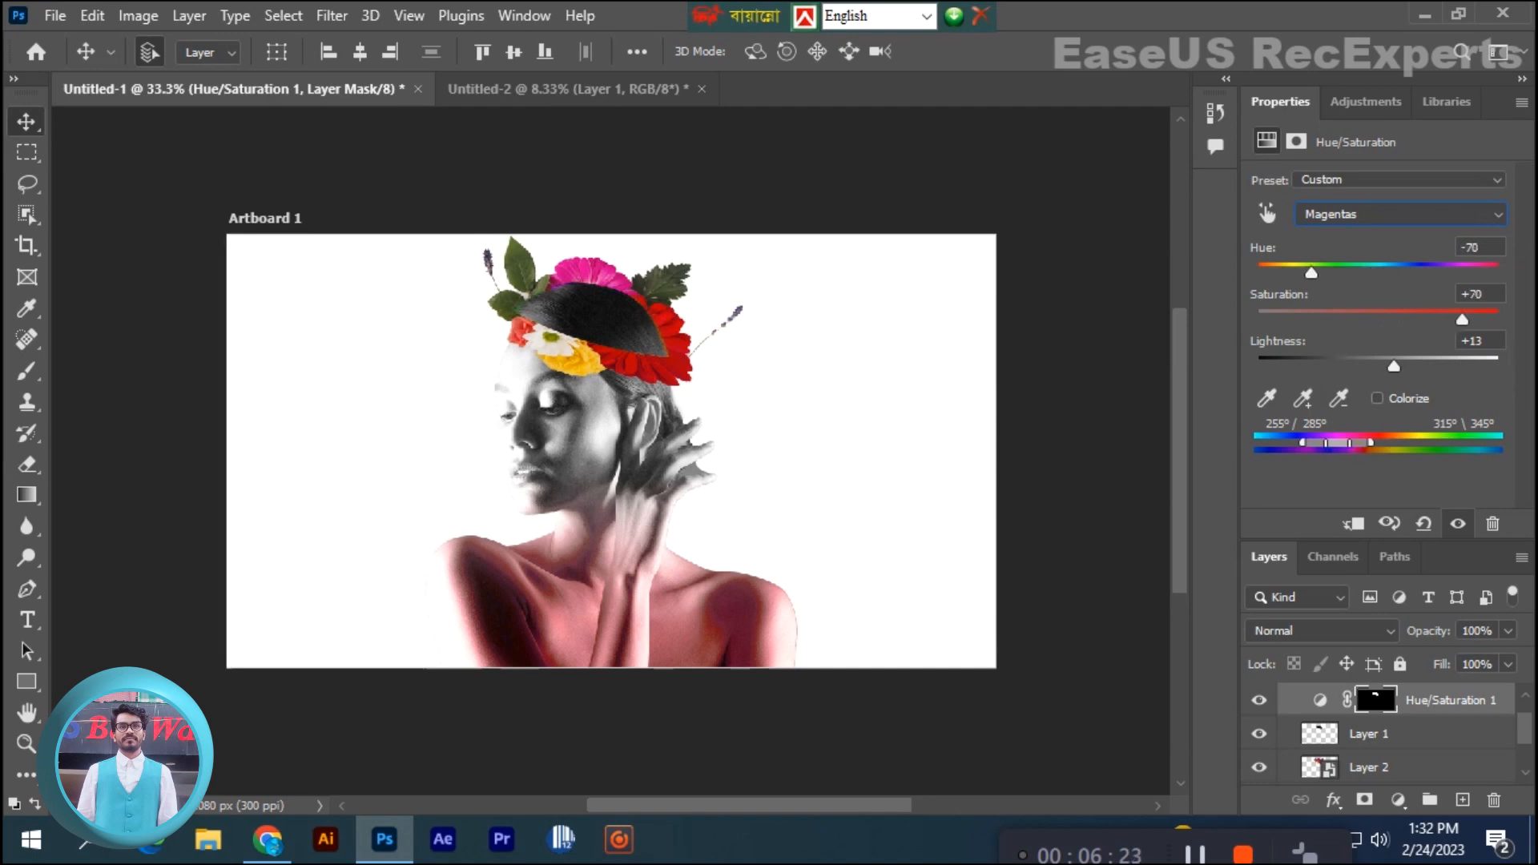
- Try shifting the Reds in the head top's Hue/Saturation adjustment, and delete the adjustment
left_click(1400, 214)
left_click(1362, 251)
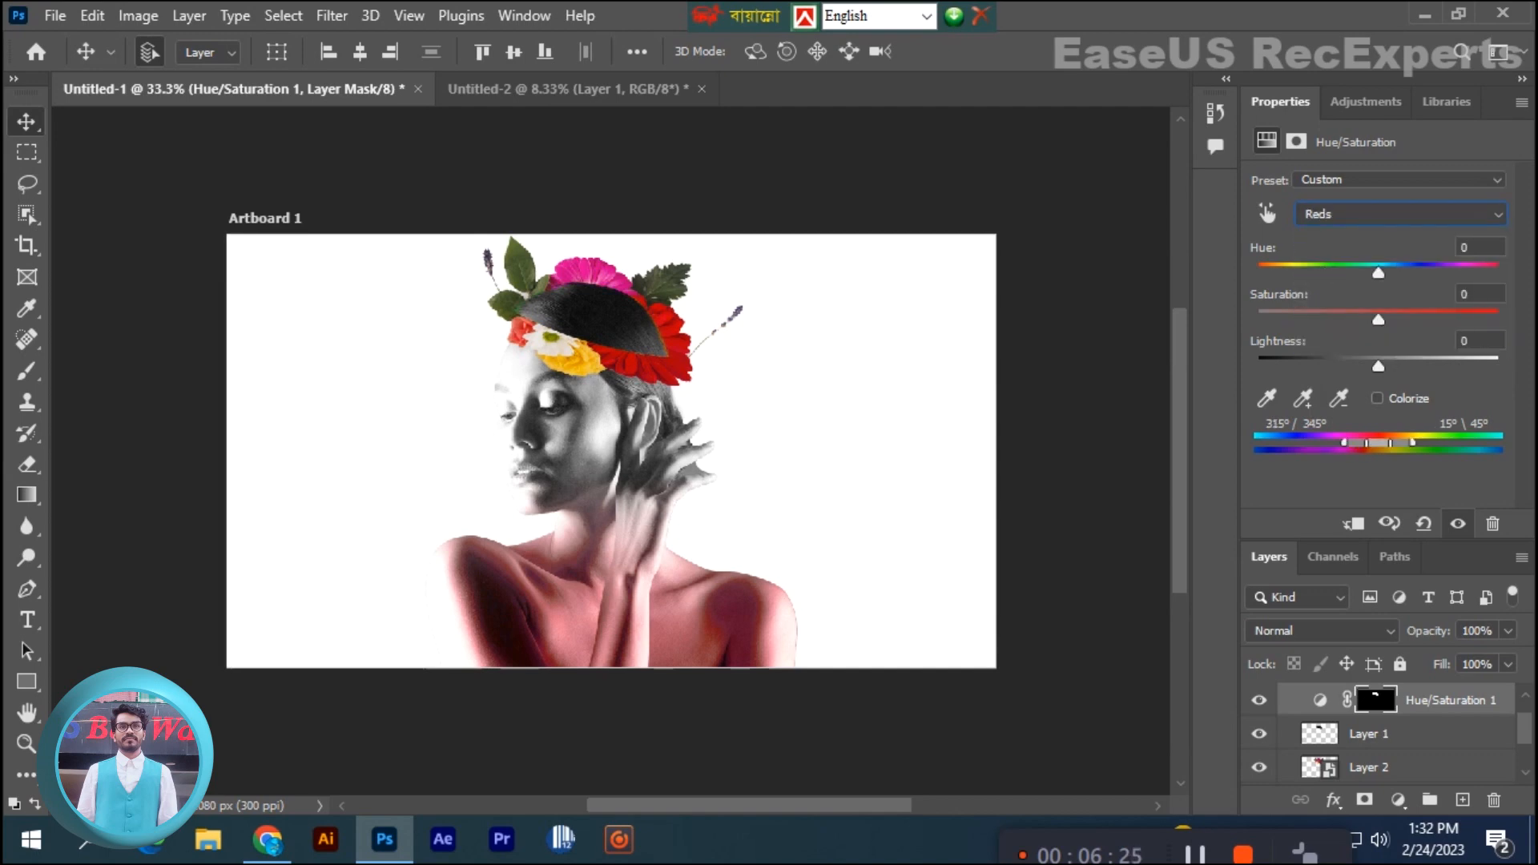
left_click_drag(1378, 273, 1493, 320)
left_click_drag(1378, 366, 1318, 366)
left_click_drag(1410, 701, 1493, 800)
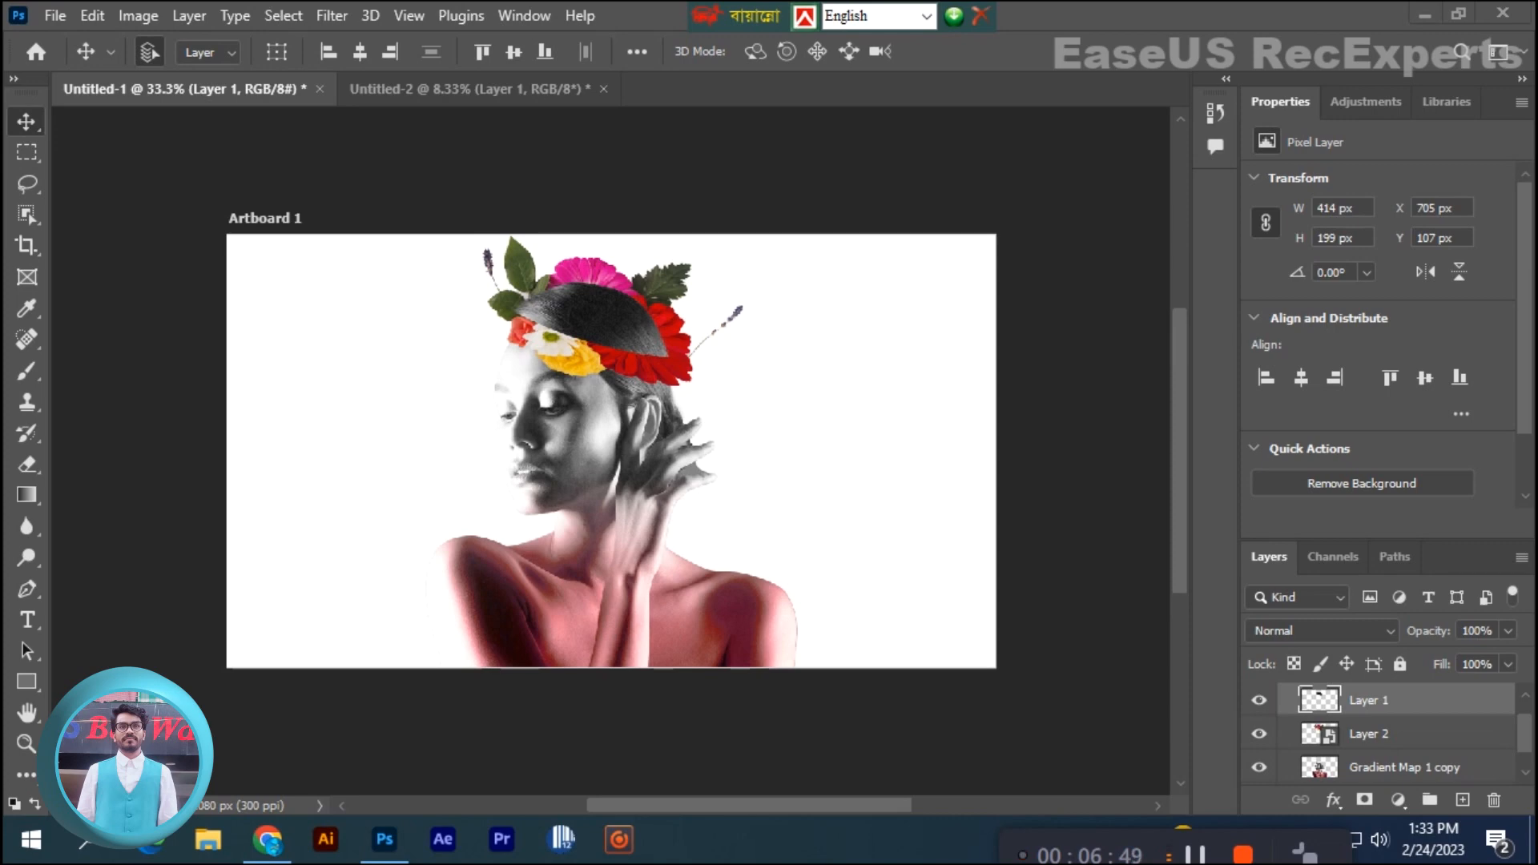
- Toggle the head top layer's visibility, try a Threshold adjustment over the whole image, and delete it
left_click(1260, 700)
left_click(1260, 700)
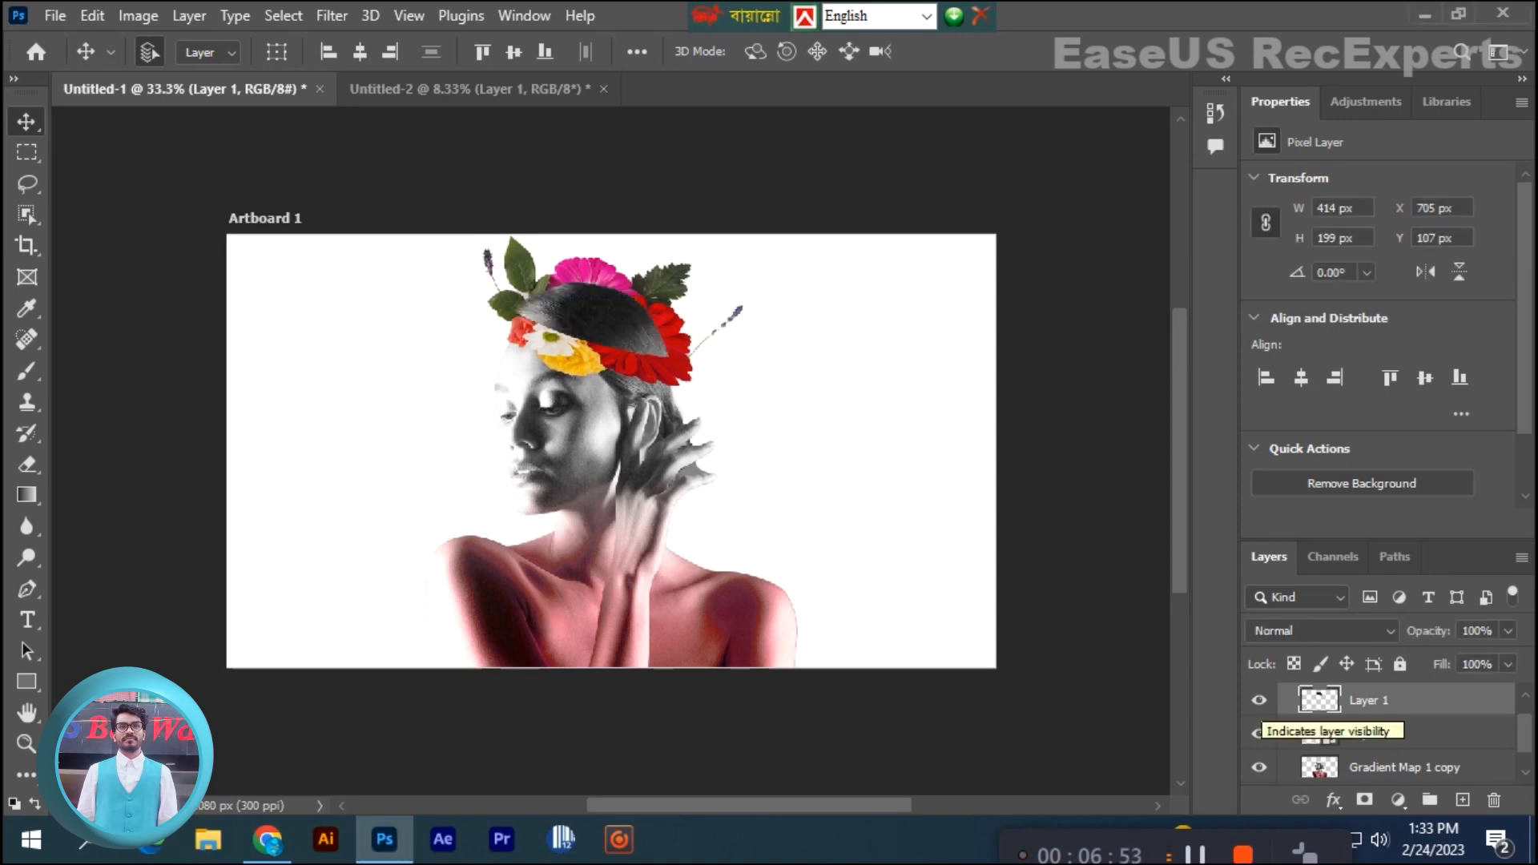
left_click(1366, 102)
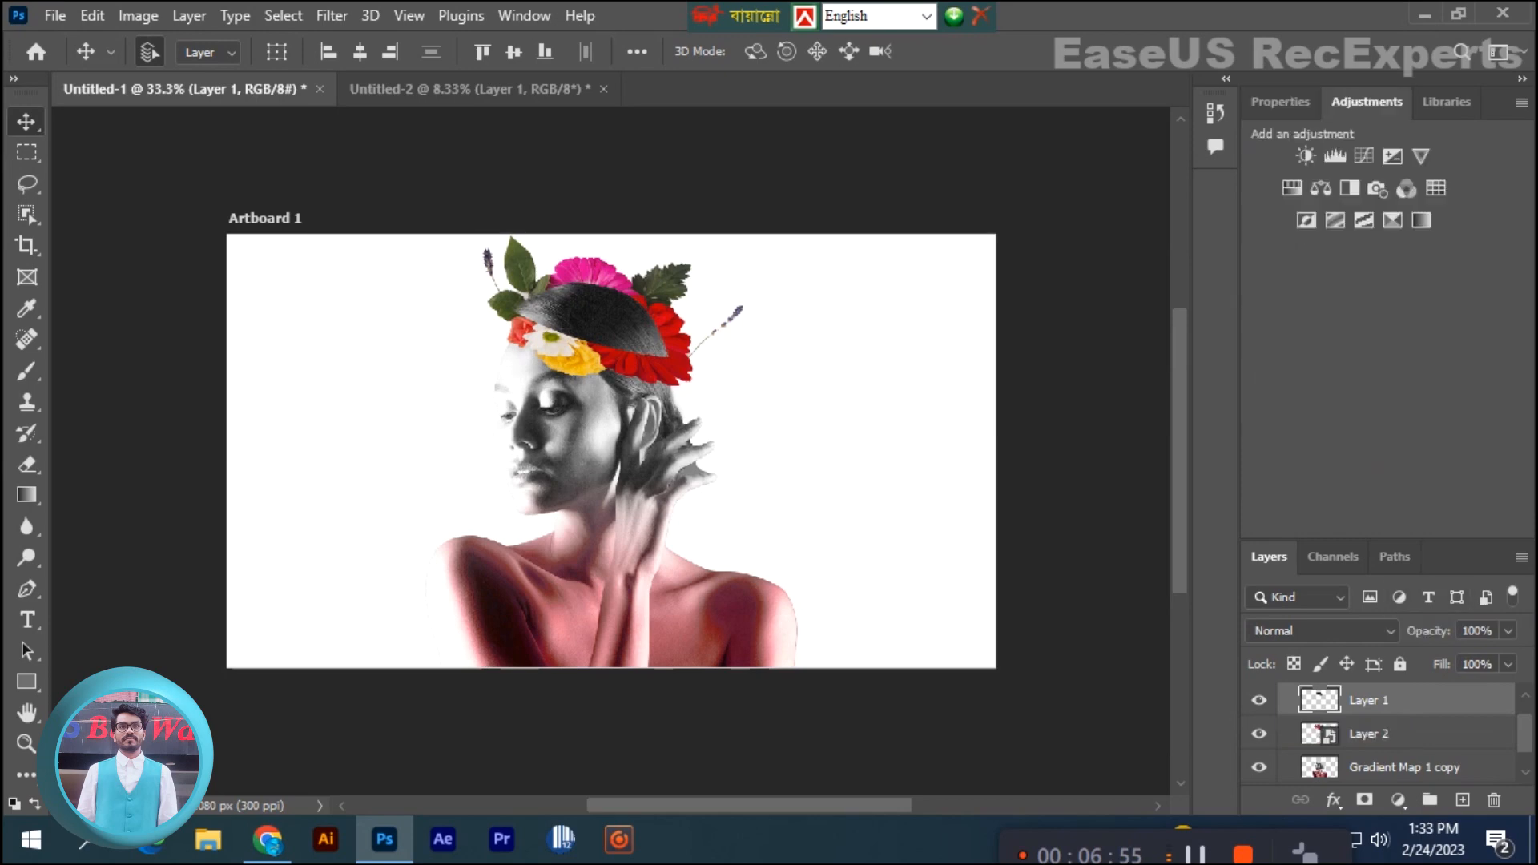
left_click(1364, 220)
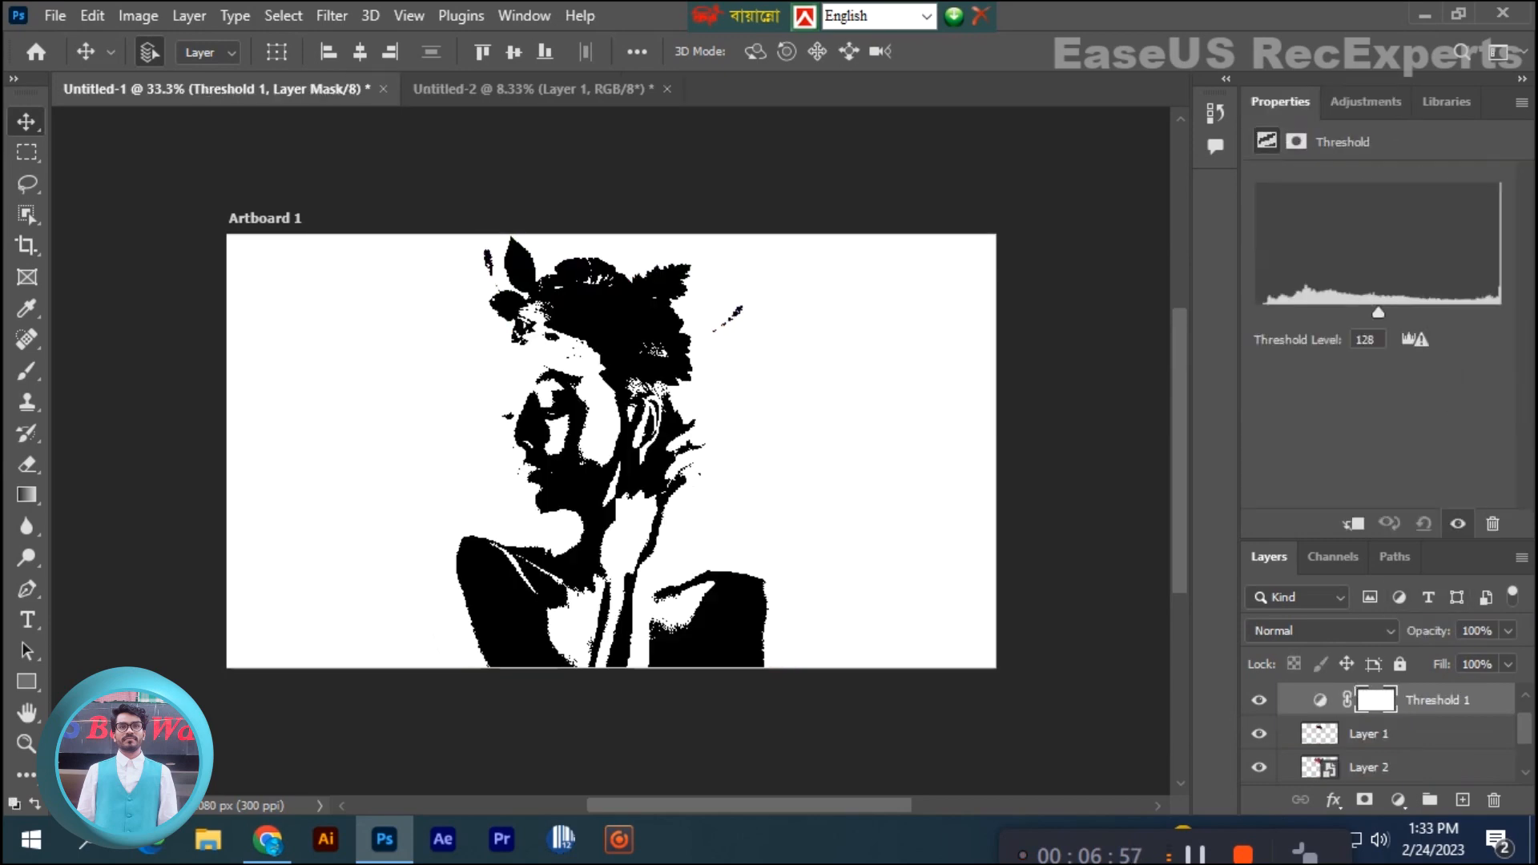
left_click_drag(1458, 703, 1494, 801)
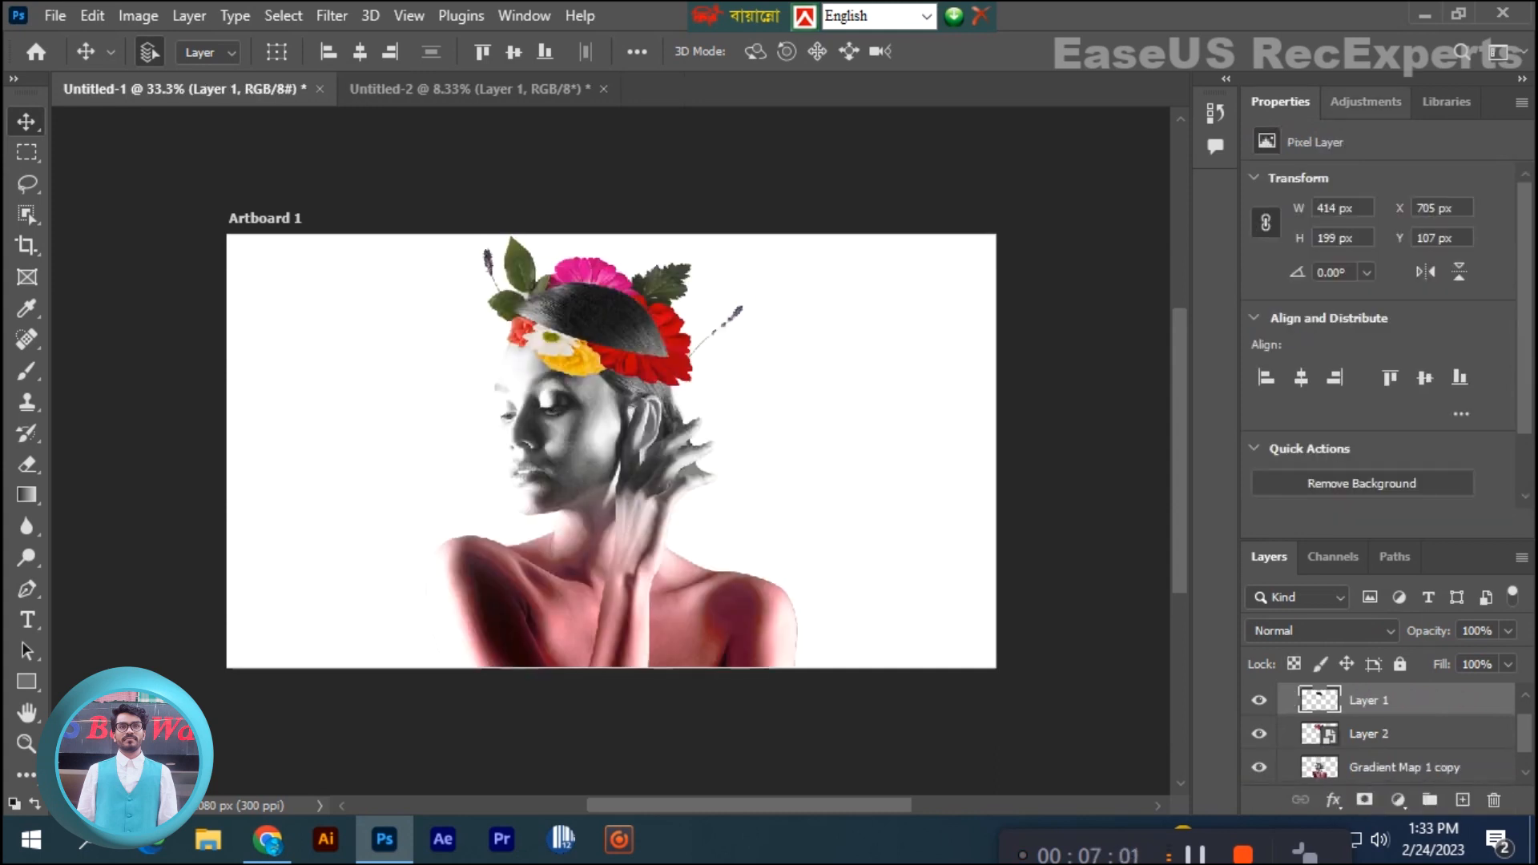
- Add a Selective Color adjustment and set its Reds to Cyan -27% and Magenta -21%
left_click(1366, 101)
left_click(1393, 221)
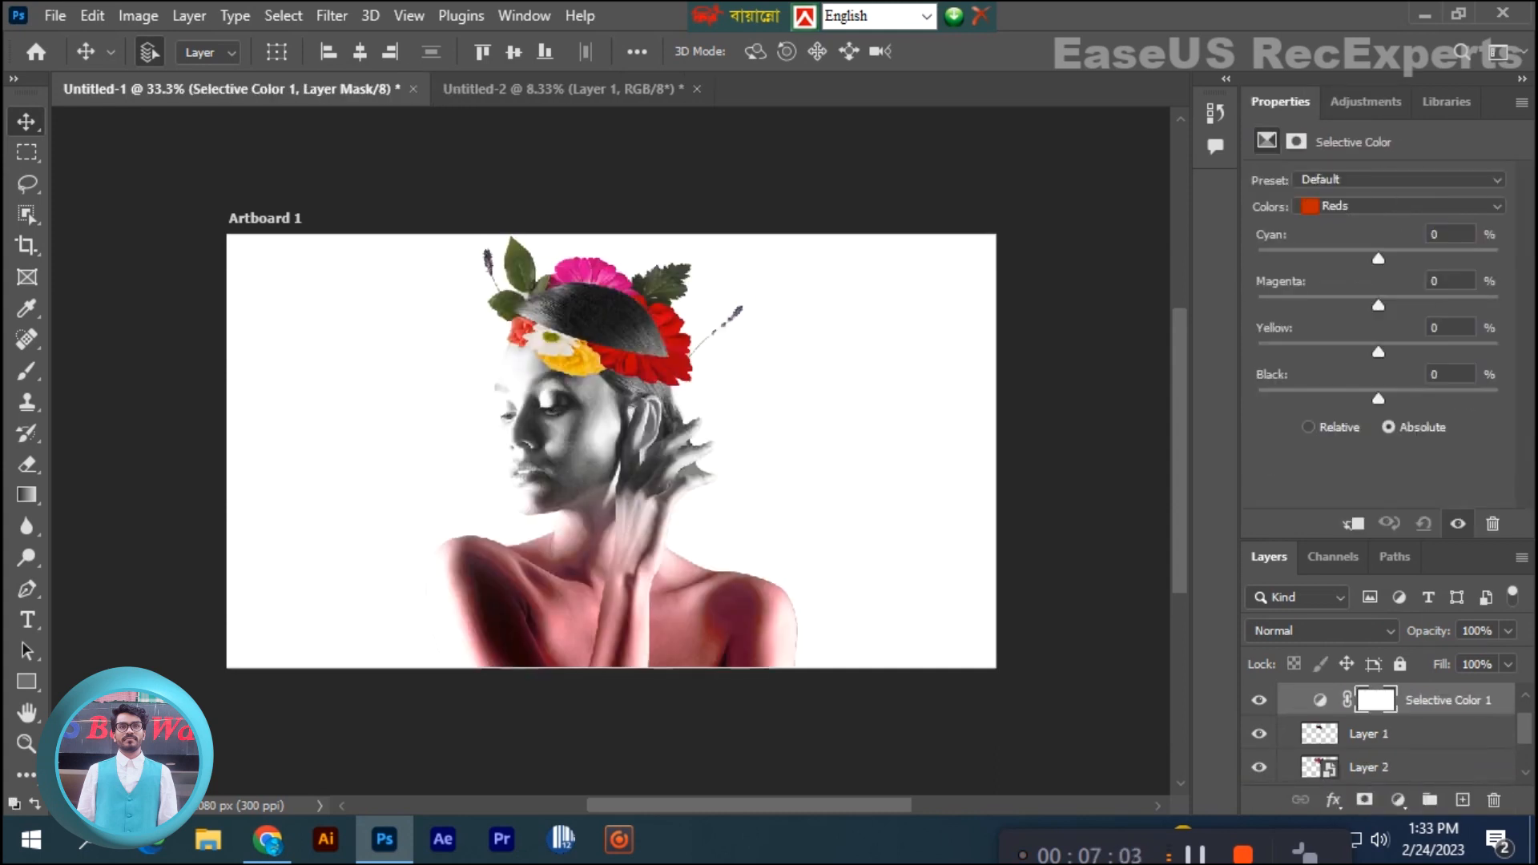
left_click_drag(1378, 258, 1309, 259)
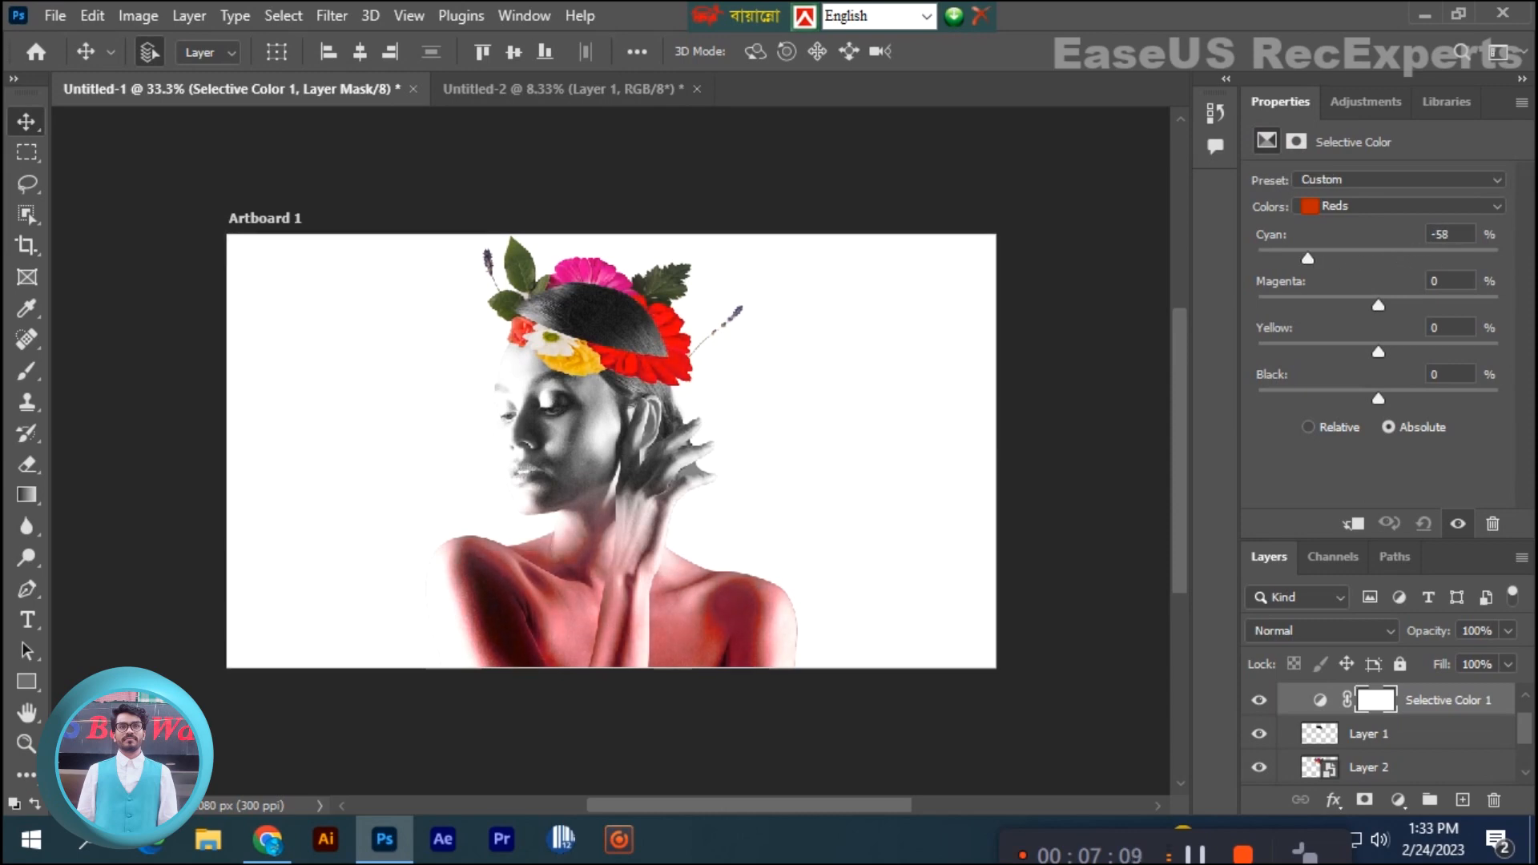
left_click_drag(1307, 259, 1348, 259)
left_click_drag(1378, 305, 1352, 305)
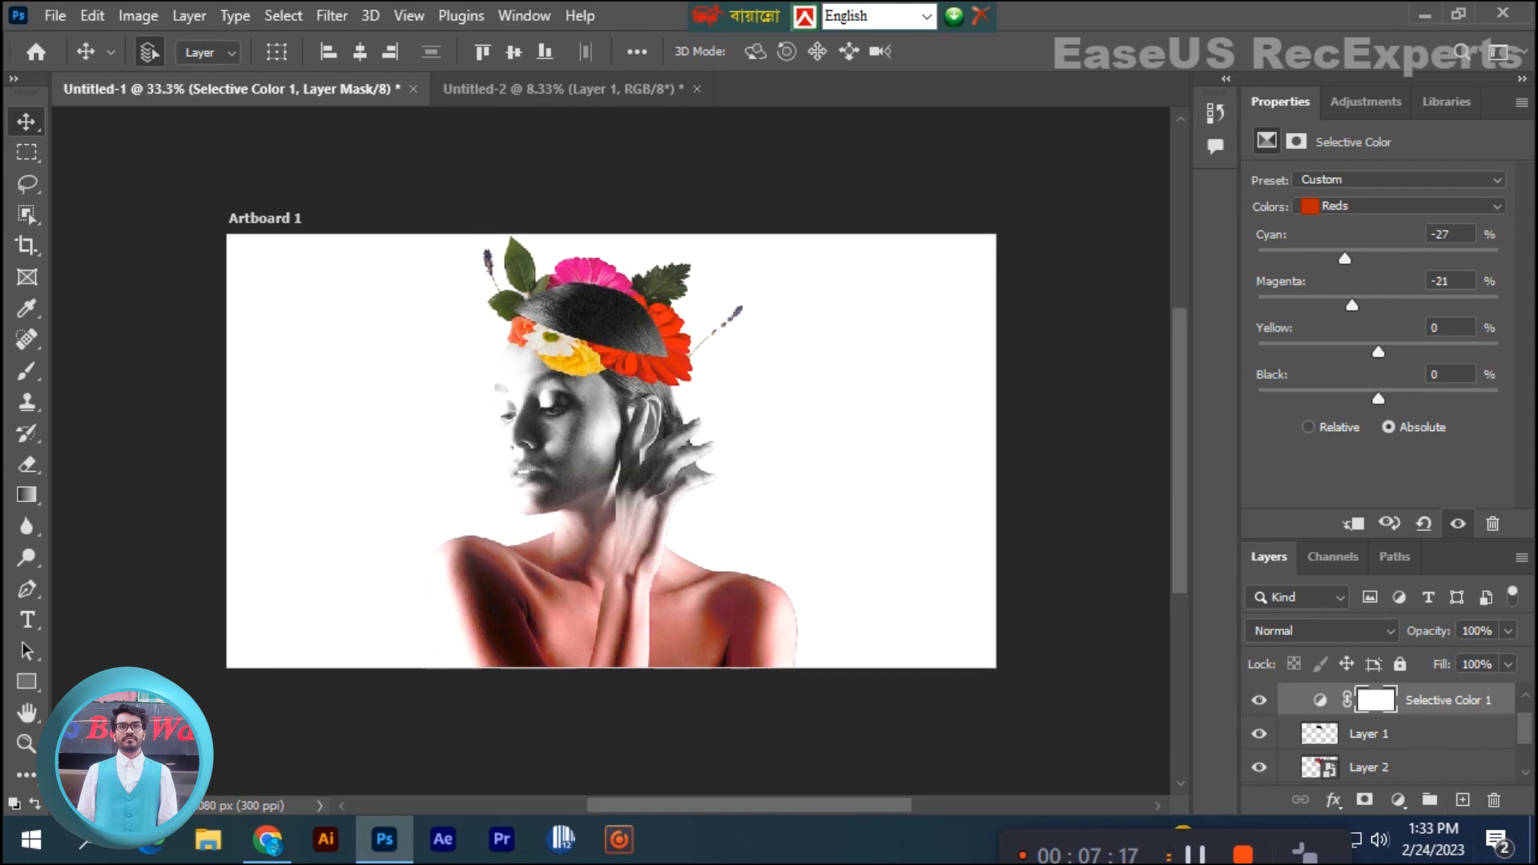
- Group the Selective Color adjustment with the bouquet layer, and flatten the group into one rasterized layer through a smart object
left_click(1417, 768, "ctrl")
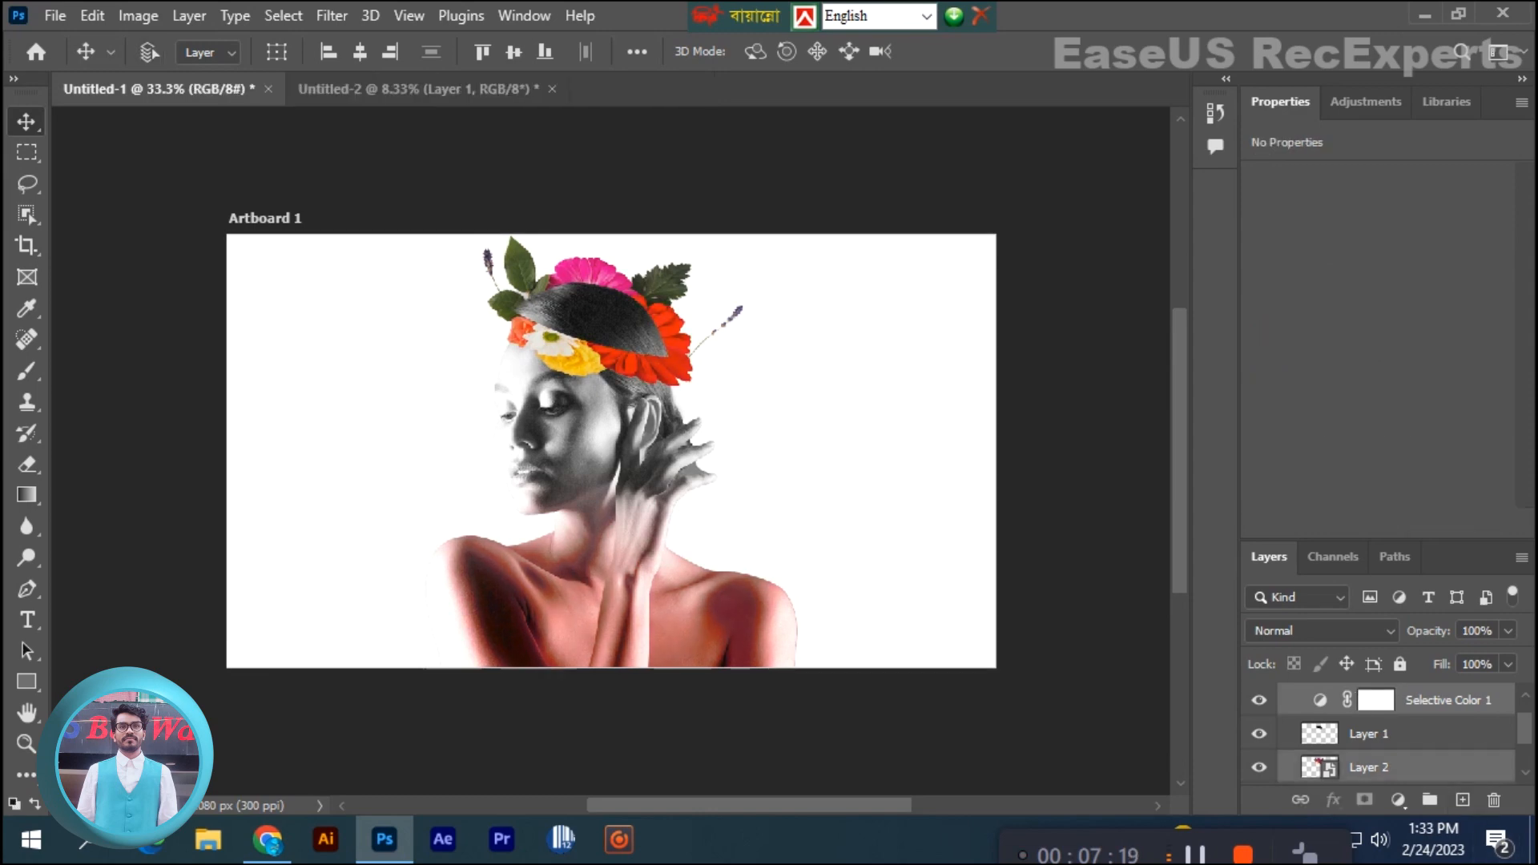
key("ctrl+g")
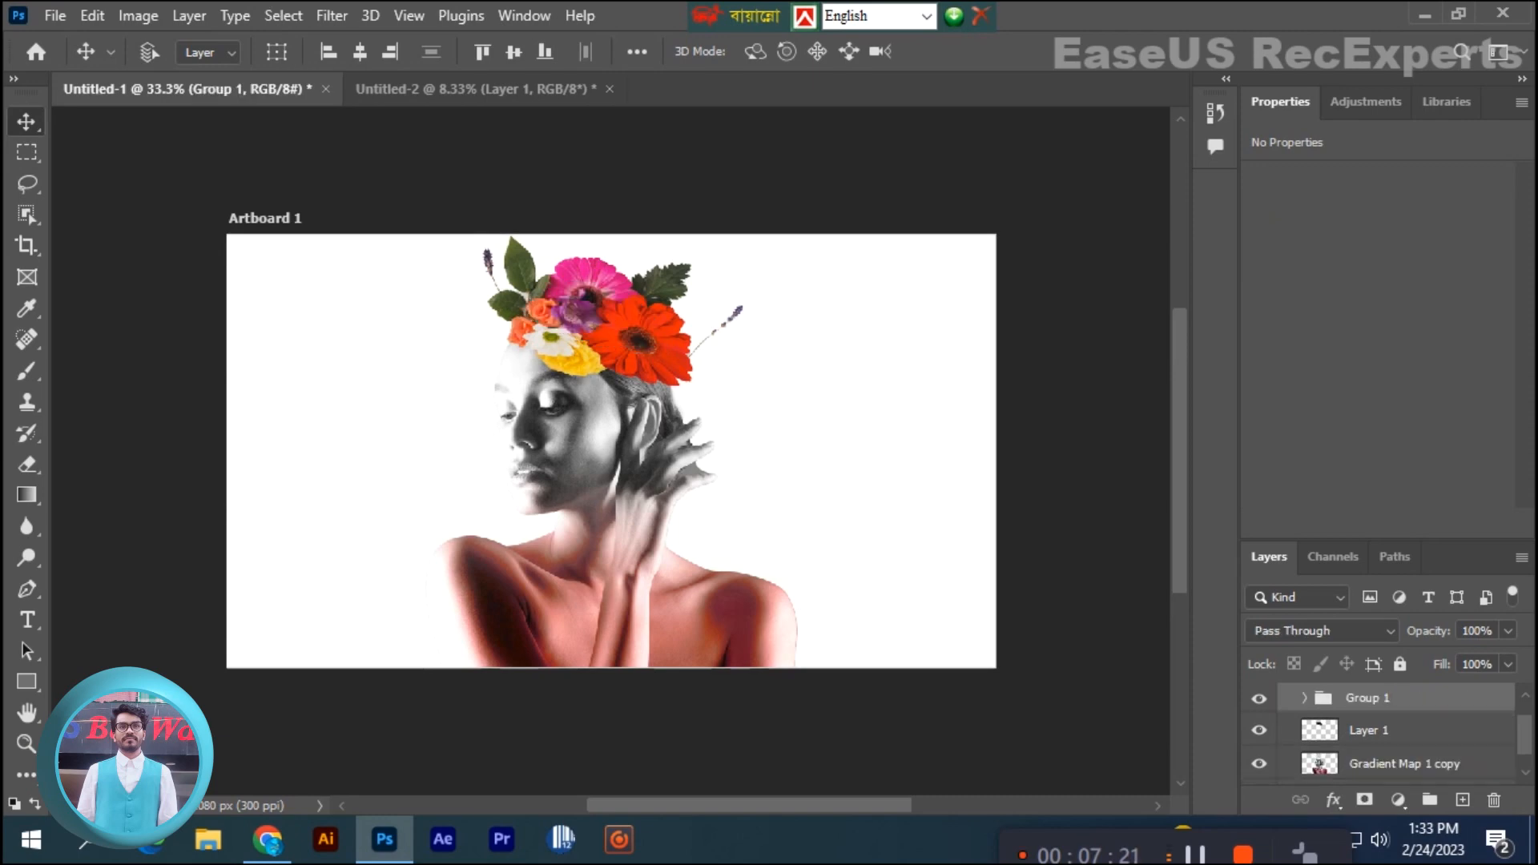
right_click(1402, 700)
left_click(1258, 332)
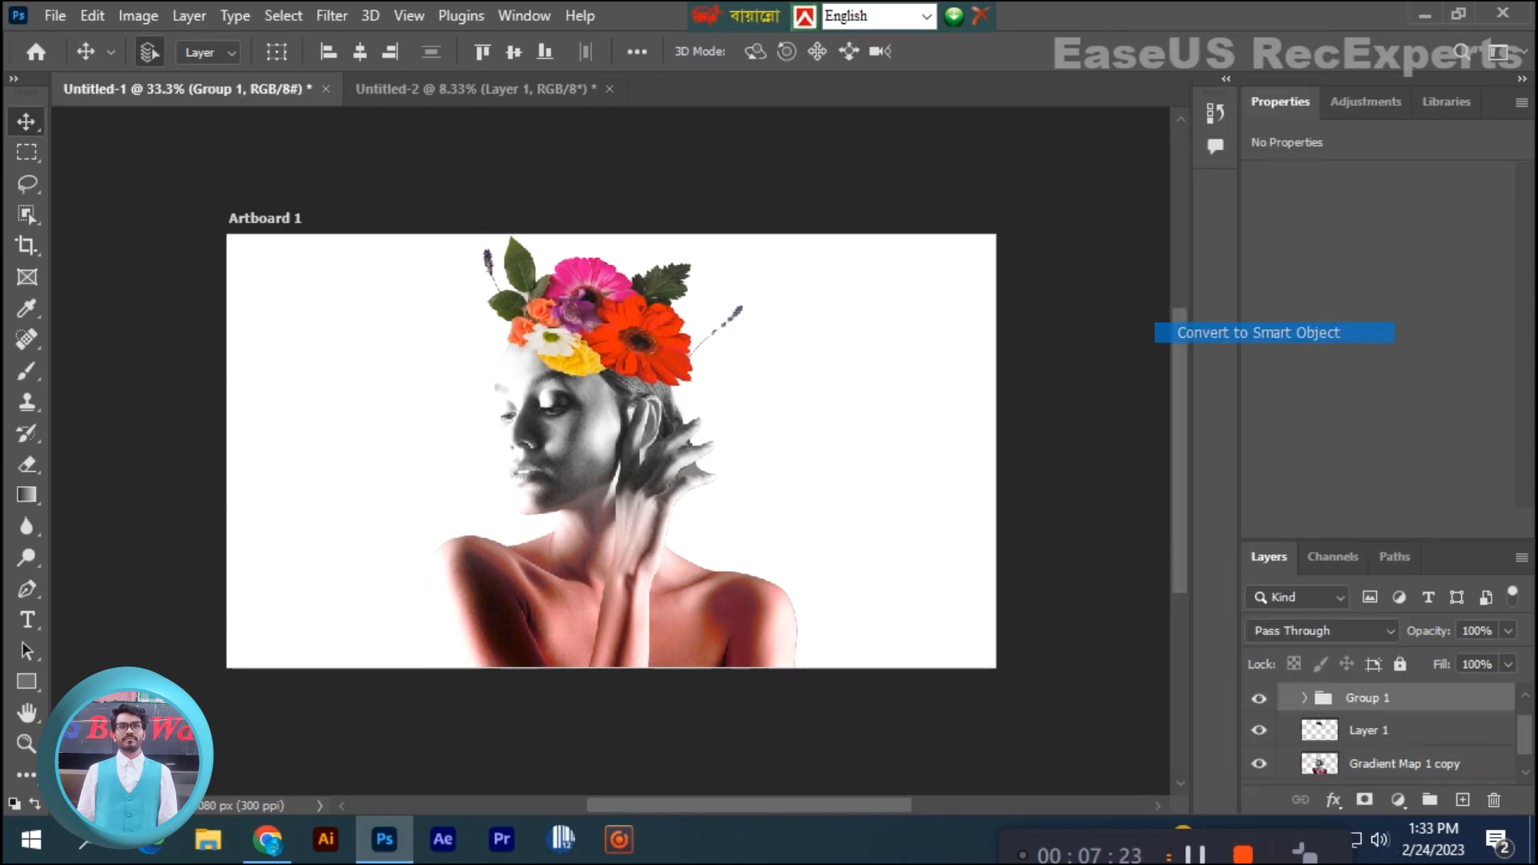
right_click(1382, 700)
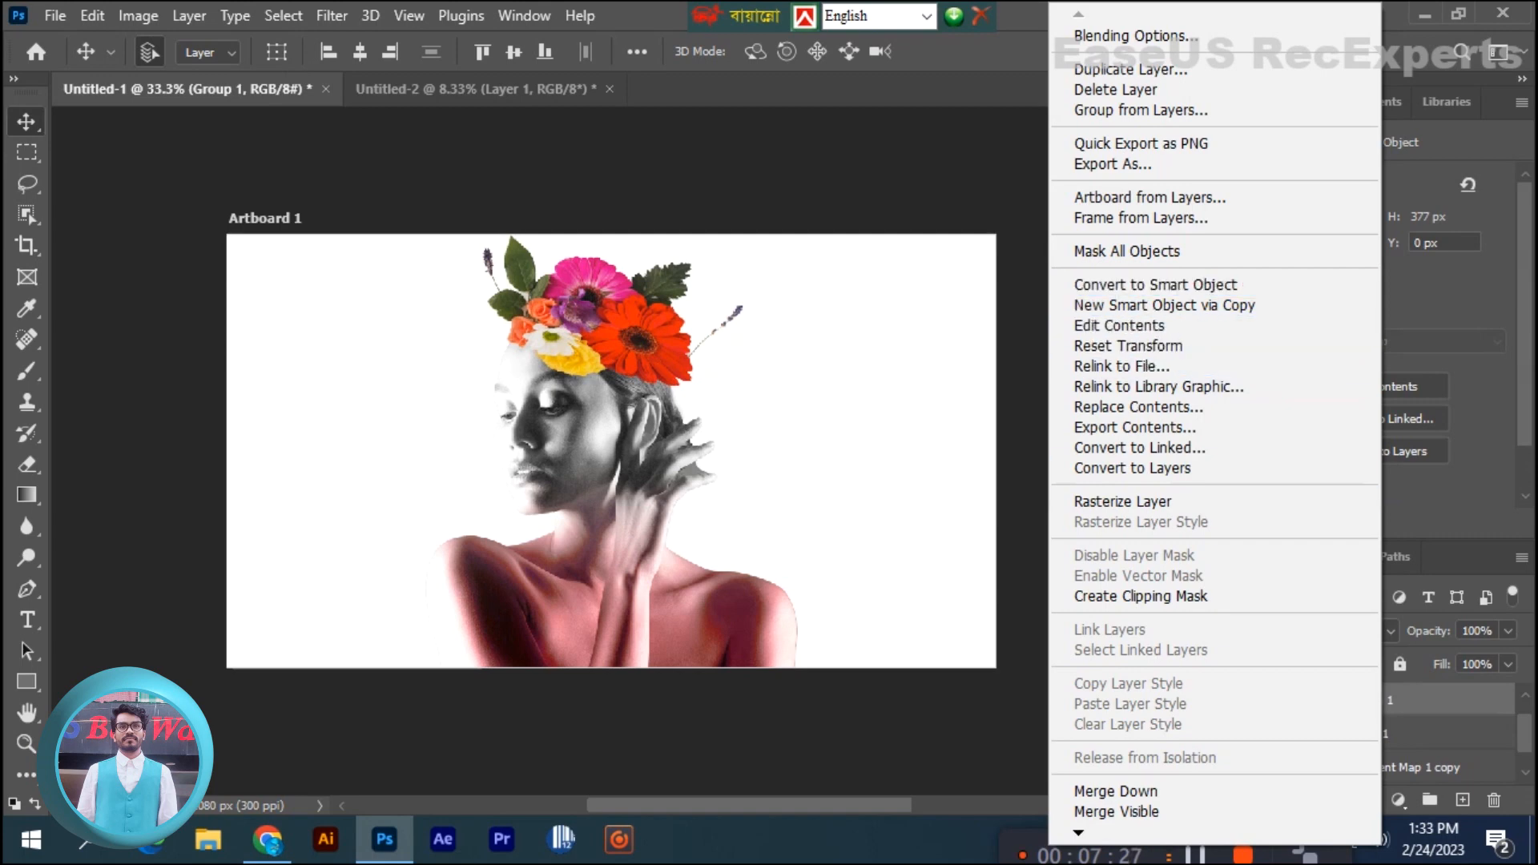
left_click(1122, 501)
- Compare the image with and without the merged bouquet layer, and place the cut-off head top layer above it
left_click(1260, 700)
left_click(1259, 700)
left_click(1260, 700)
left_click(1259, 701)
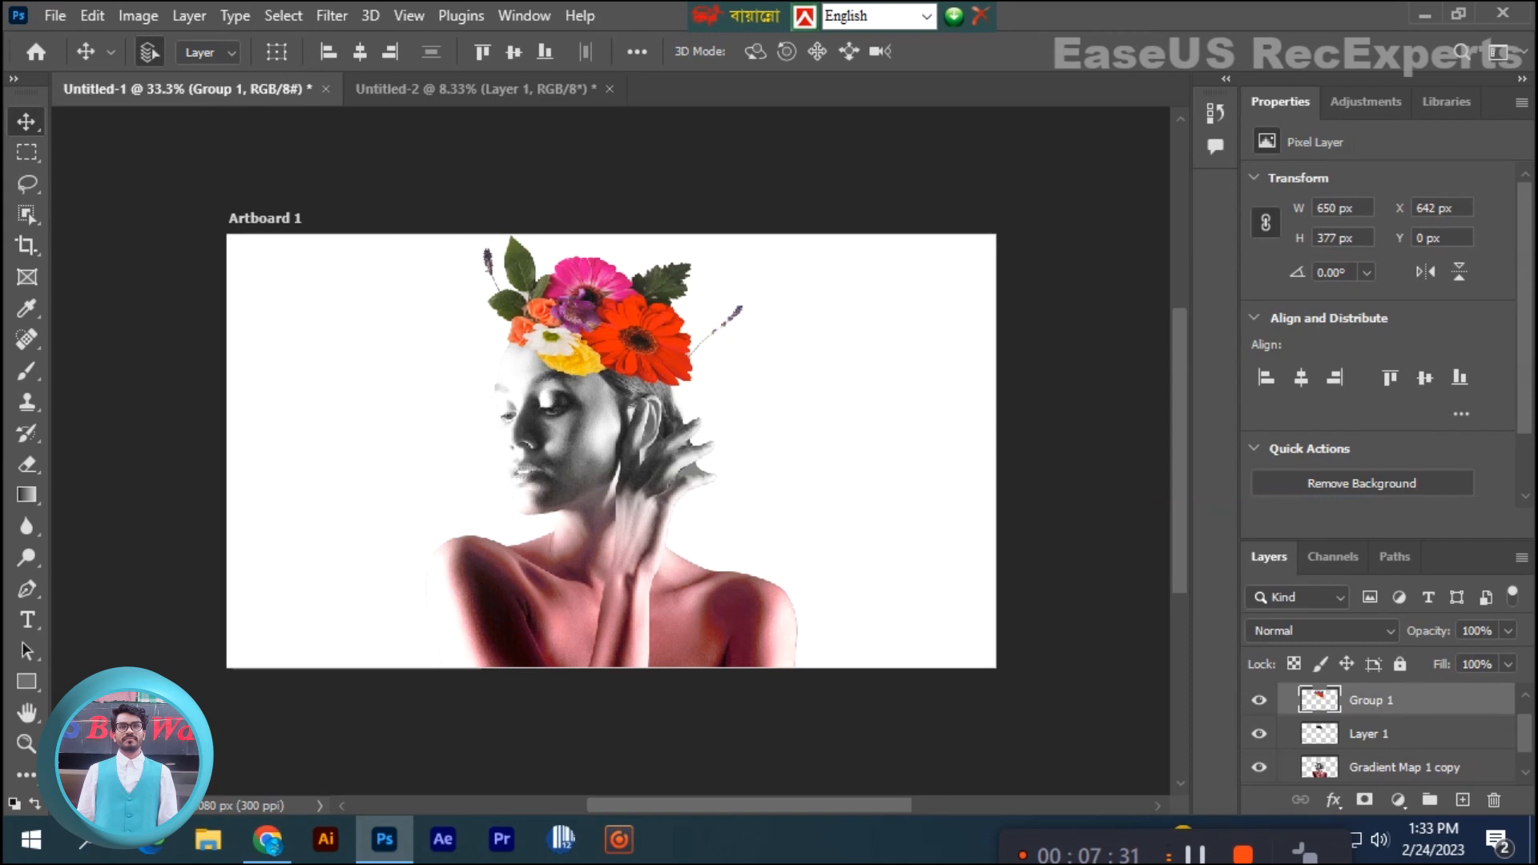
left_click_drag(1370, 734, 1370, 692)
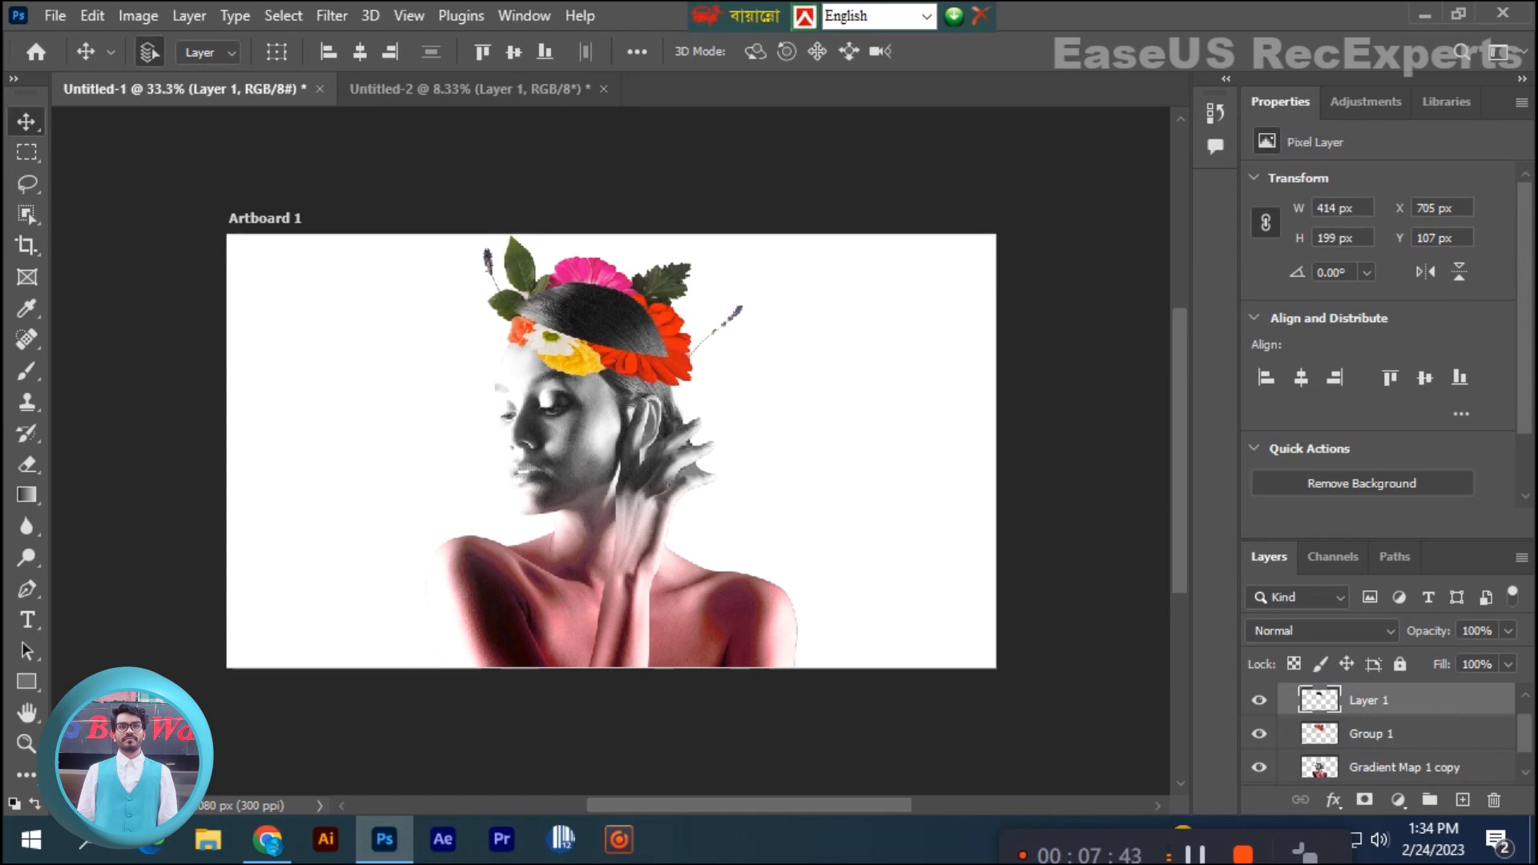
key("ctrl+plus")
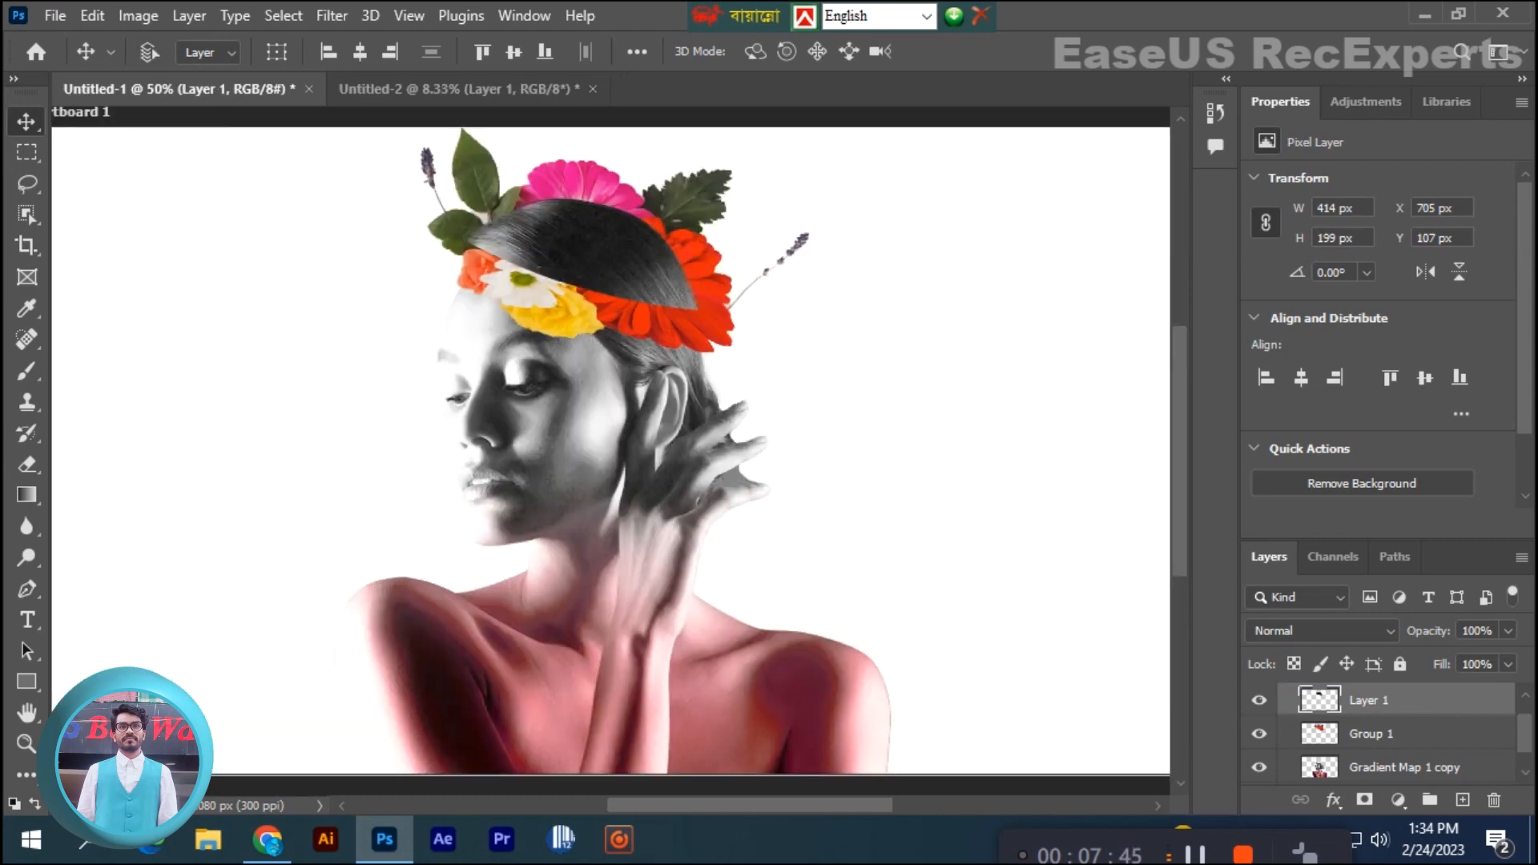
- Try scaling the cut-off head top layer up to 186.32%, undo the scaling, and toggle the layer's visibility
key("ctrl+plus")
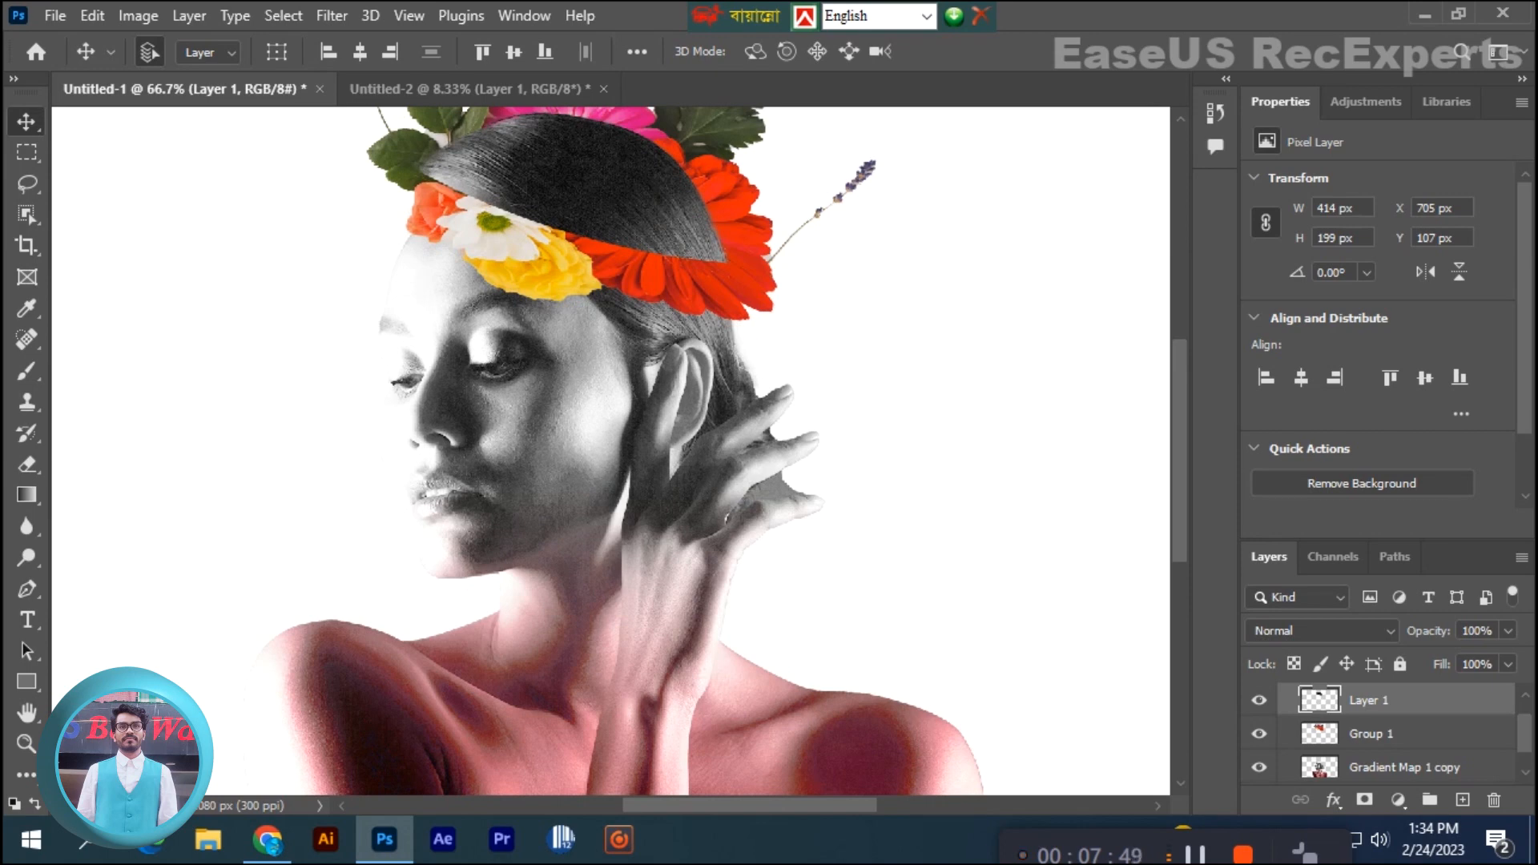
key("ctrl+minus")
key("ctrl+minus")
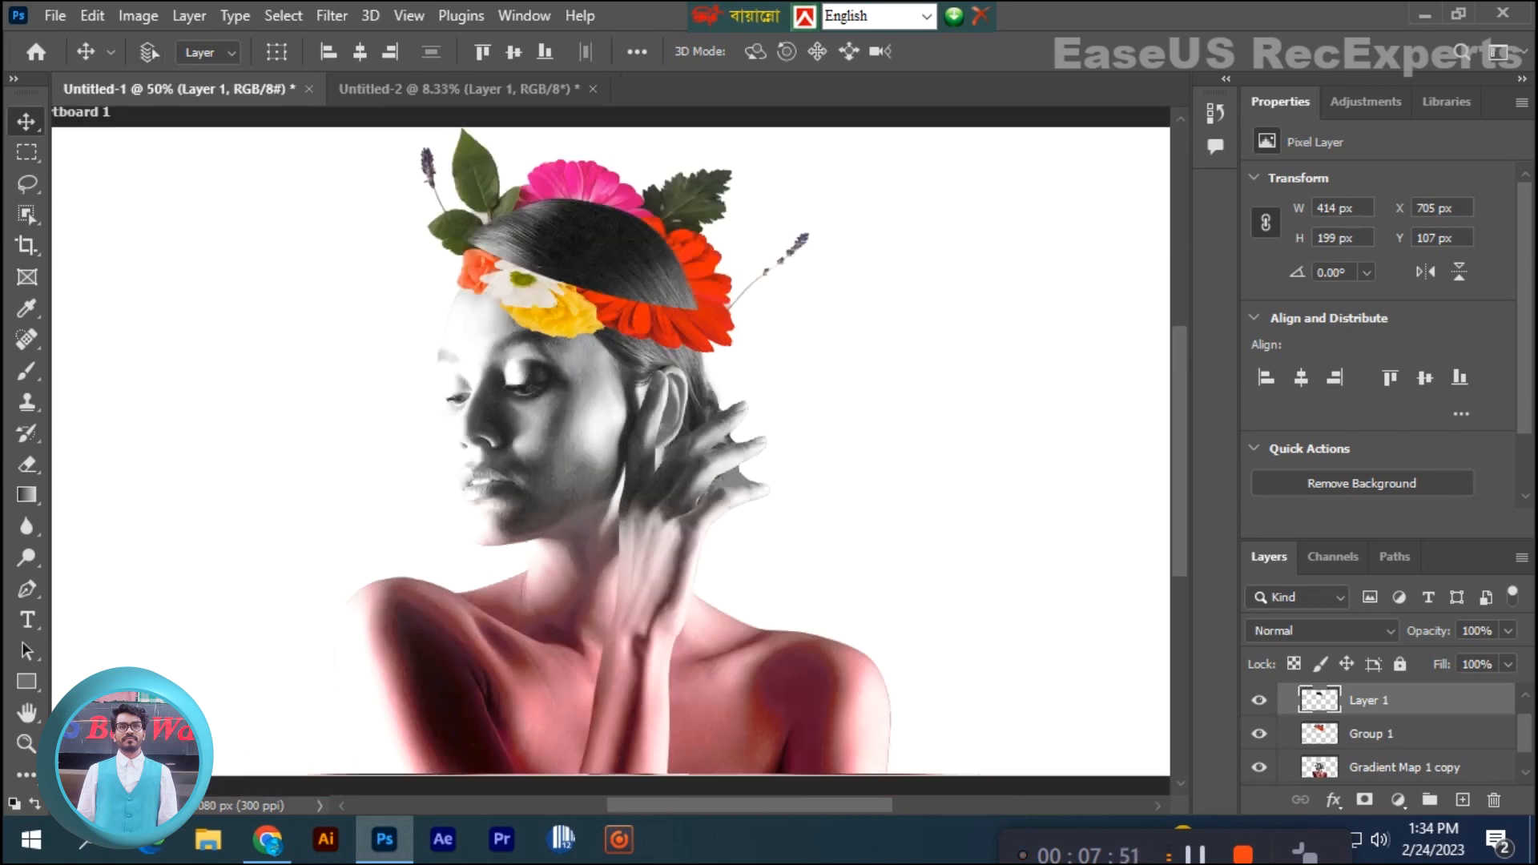
key("ctrl+t")
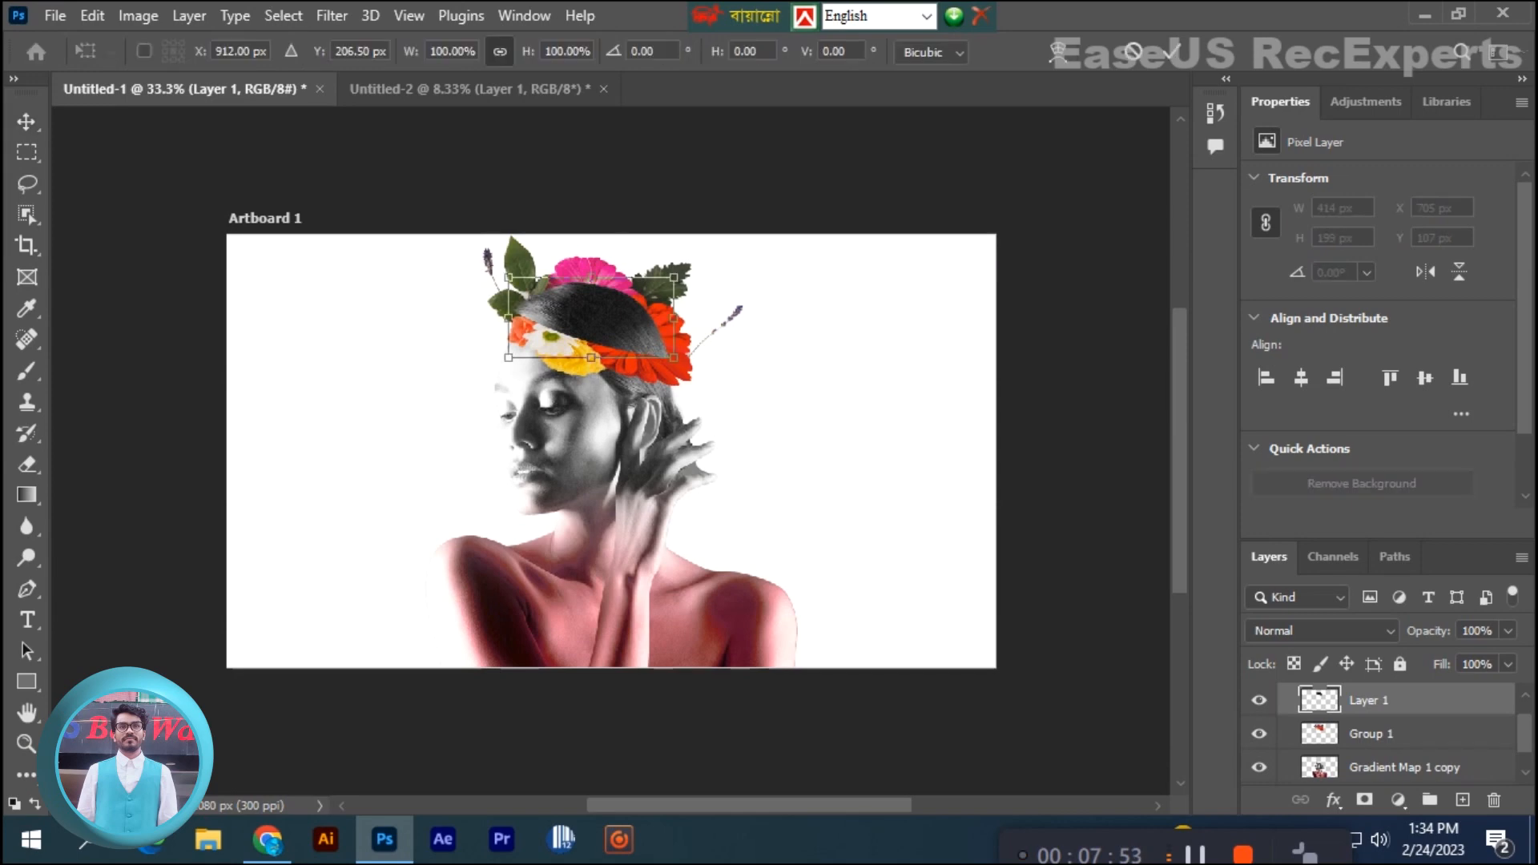
left_click_drag(673, 358, 746, 392)
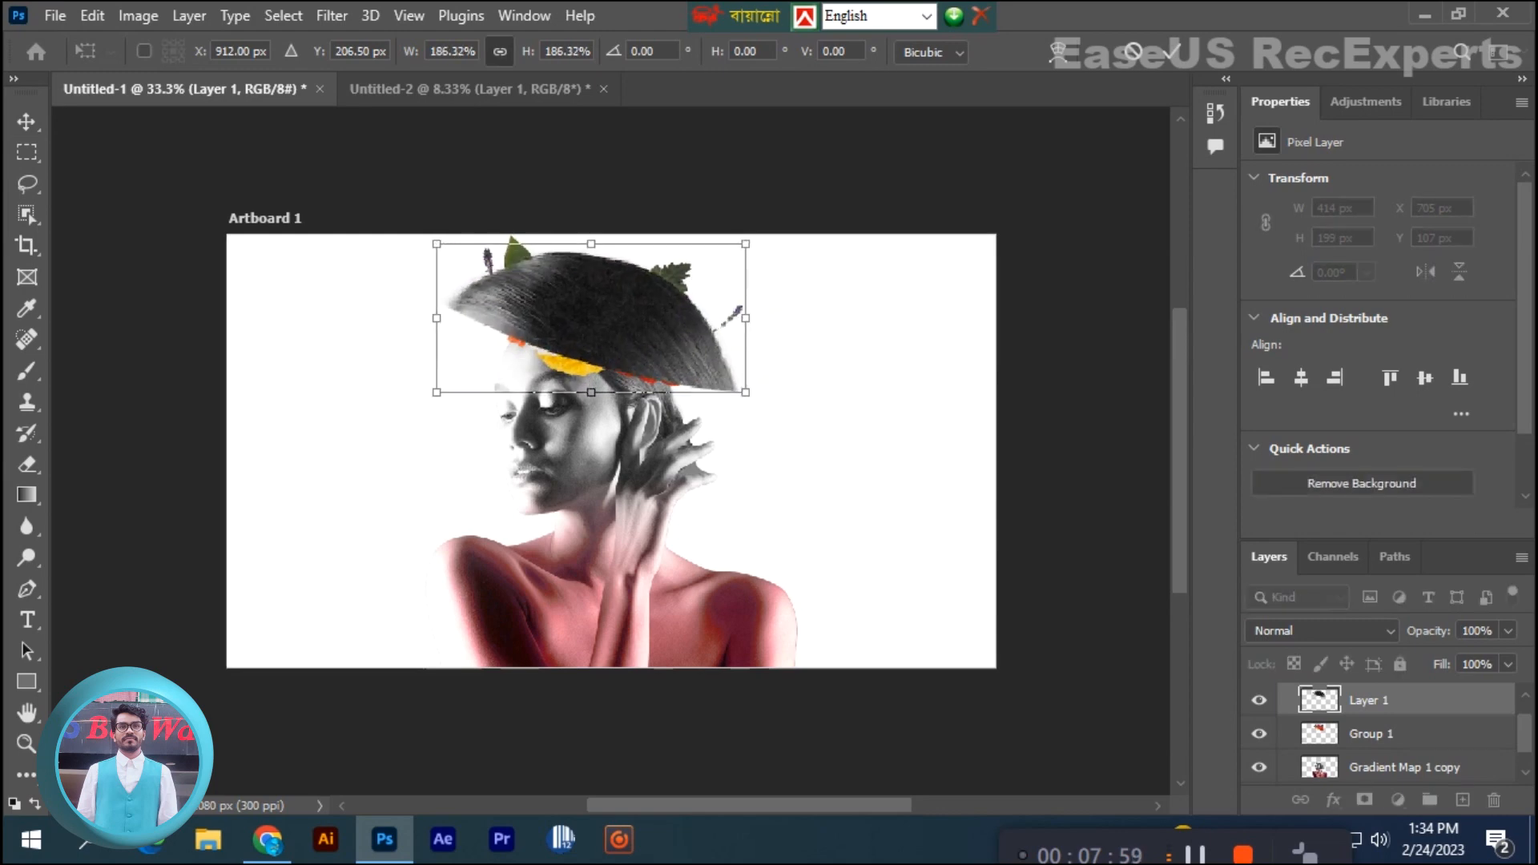
key("ctrl+z")
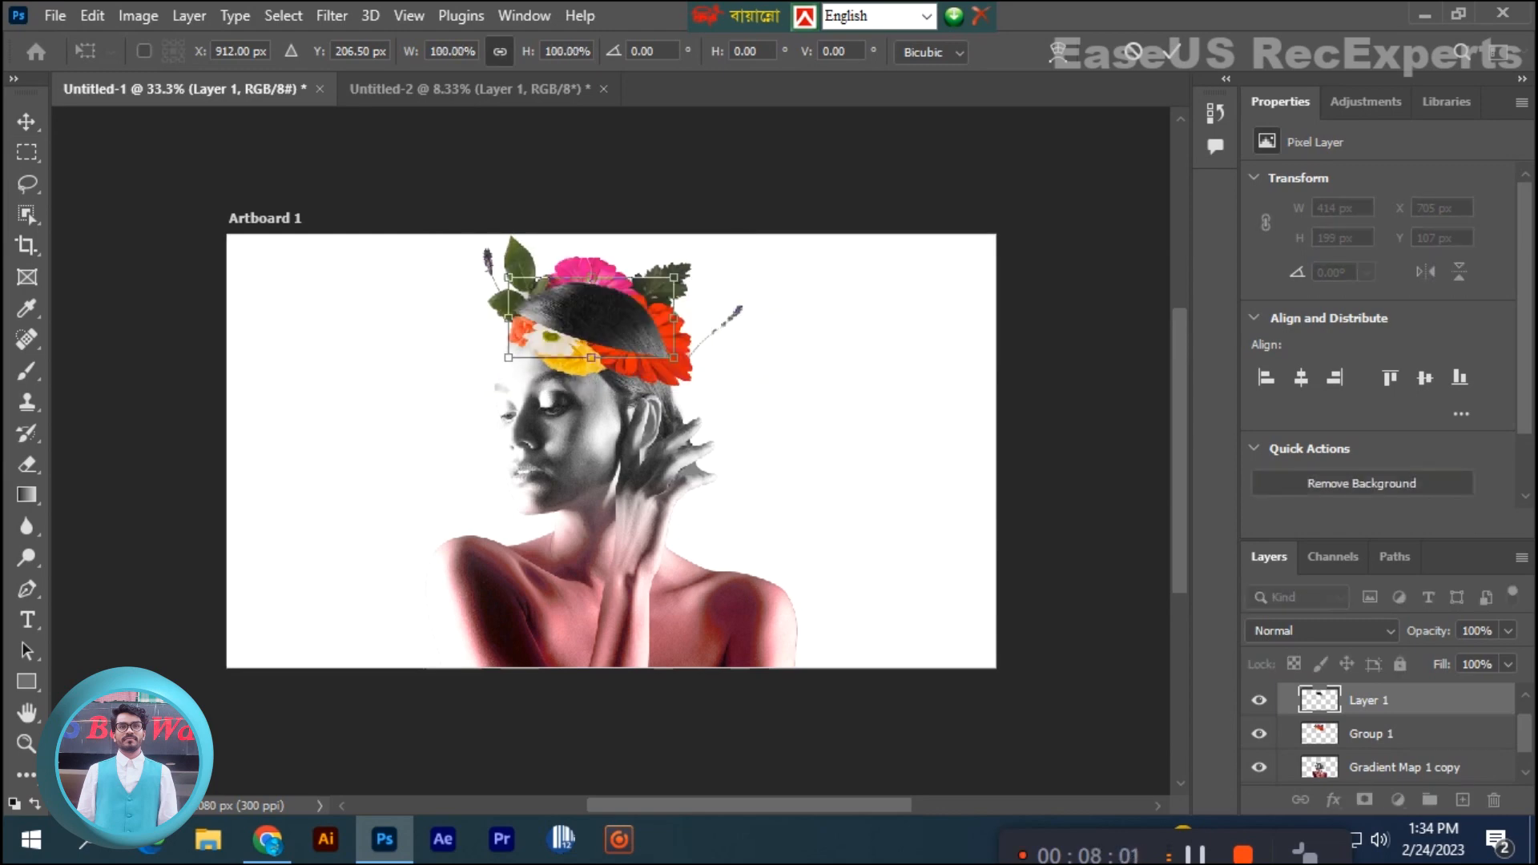
left_click(1259, 700)
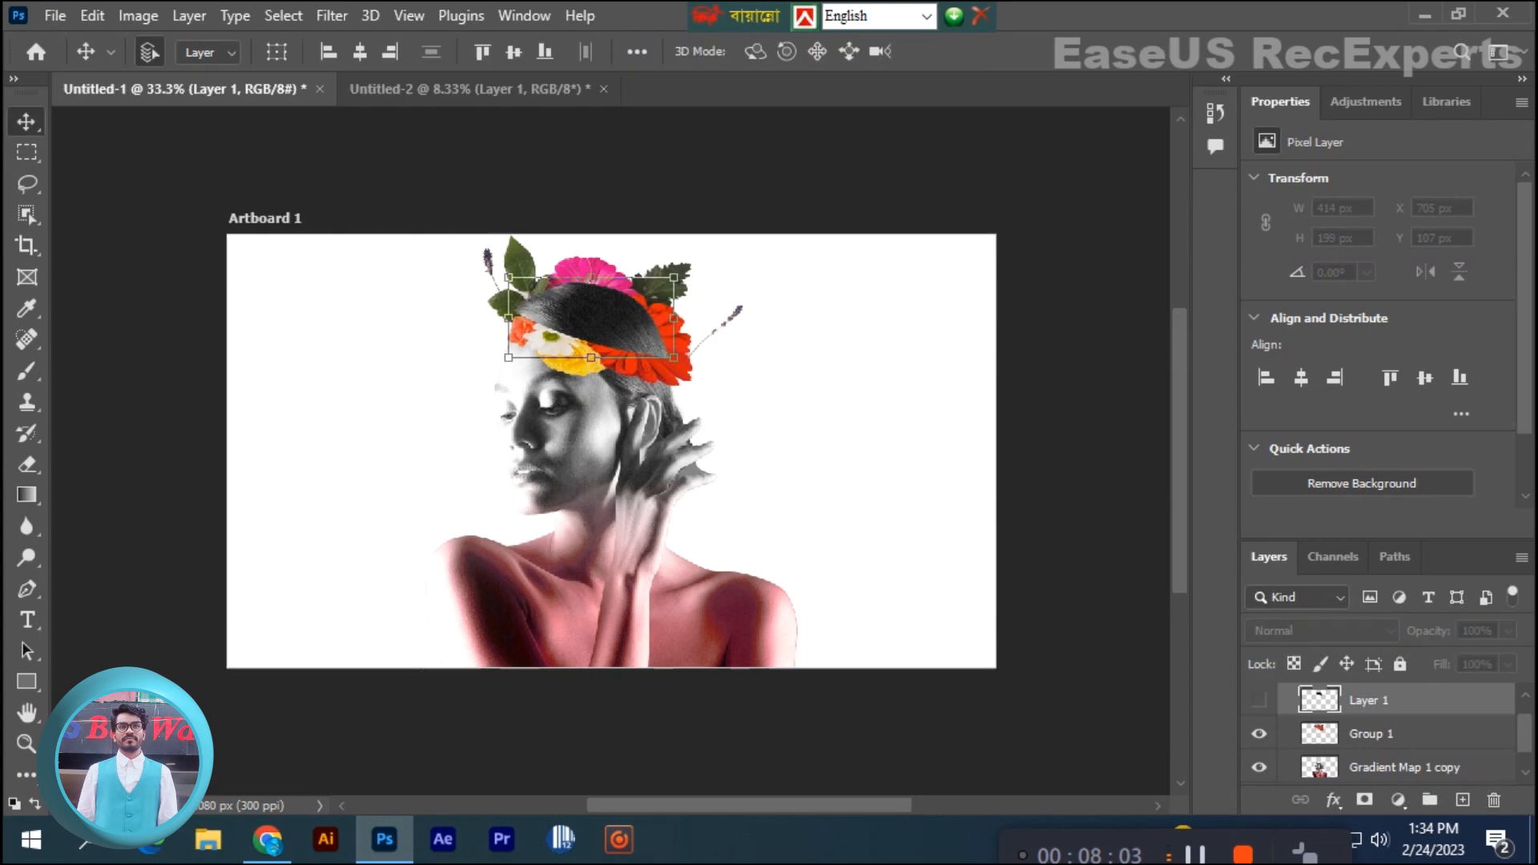
left_click(1260, 700)
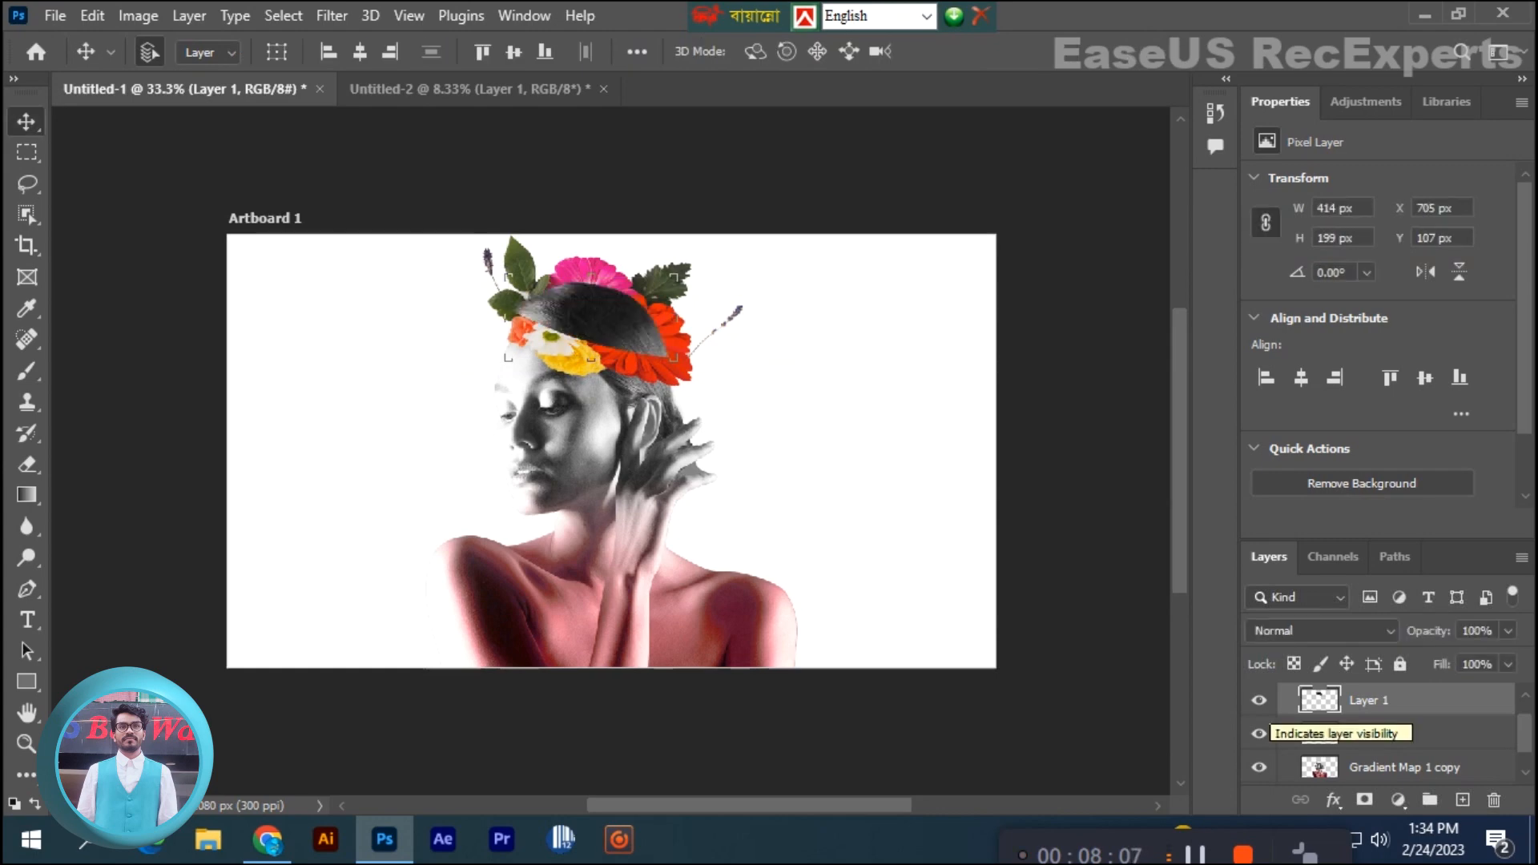
- Move the cut-off head top to the blank area beside the woman's face, scaled to 139.09% and rotated -36.12°
left_click_drag(601, 233, 342, 427)
key("ctrl+t")
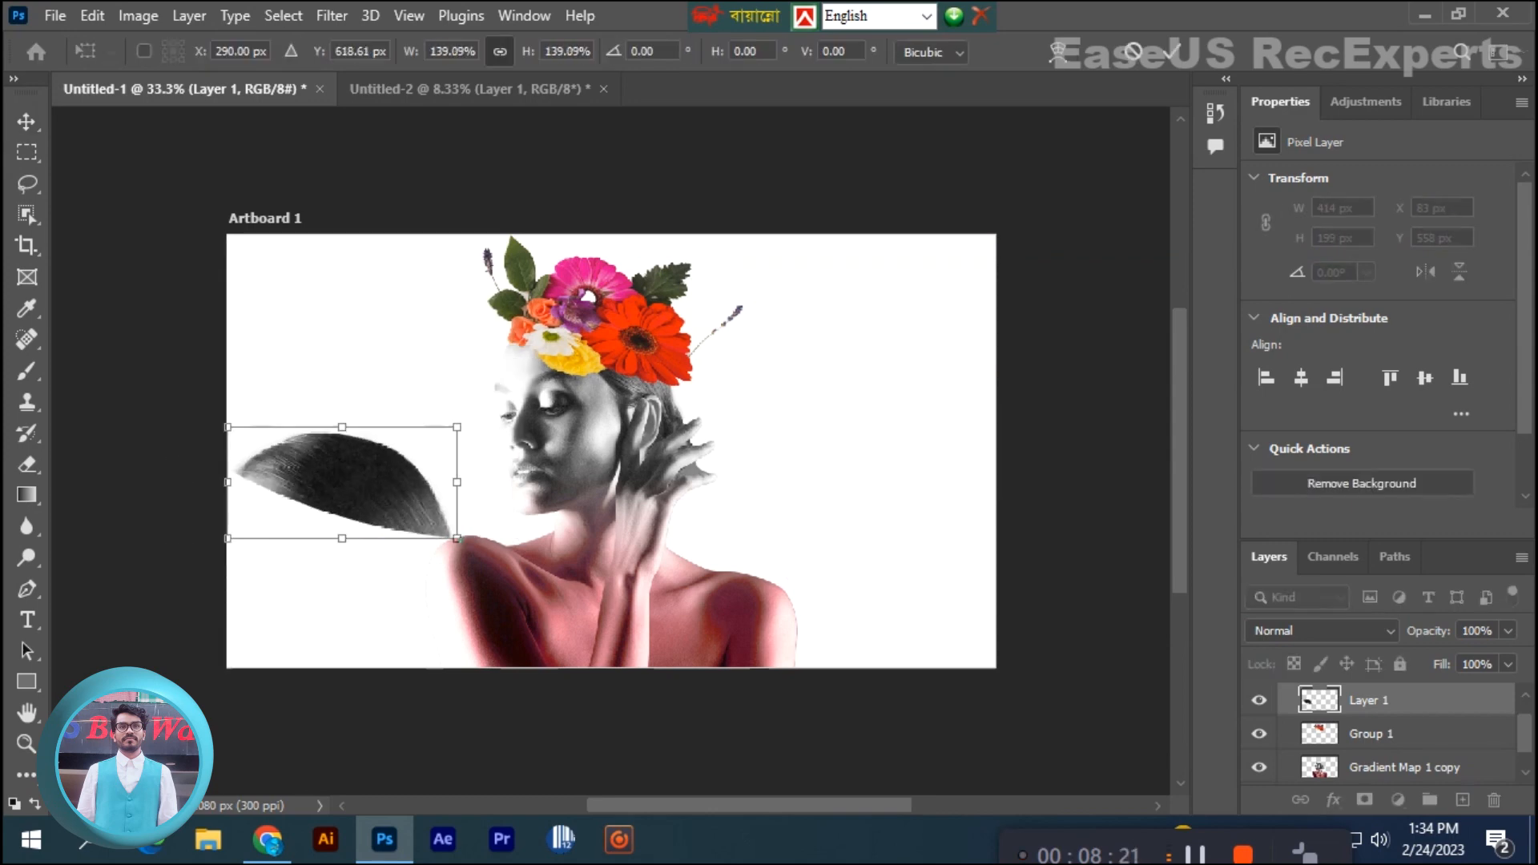
left_click_drag(473, 420, 443, 314)
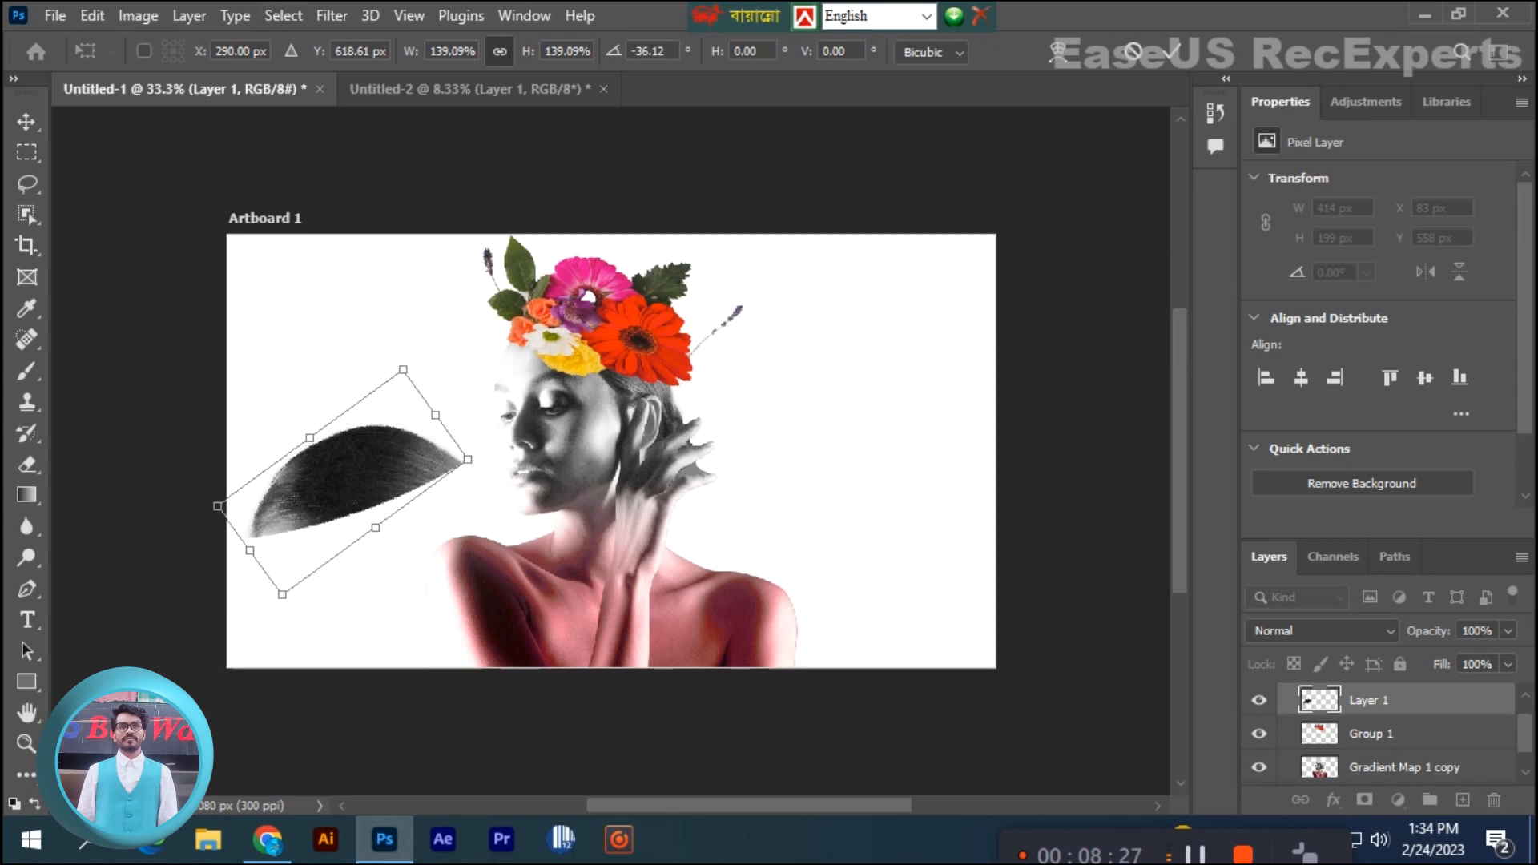
left_click_drag(379, 426, 393, 465)
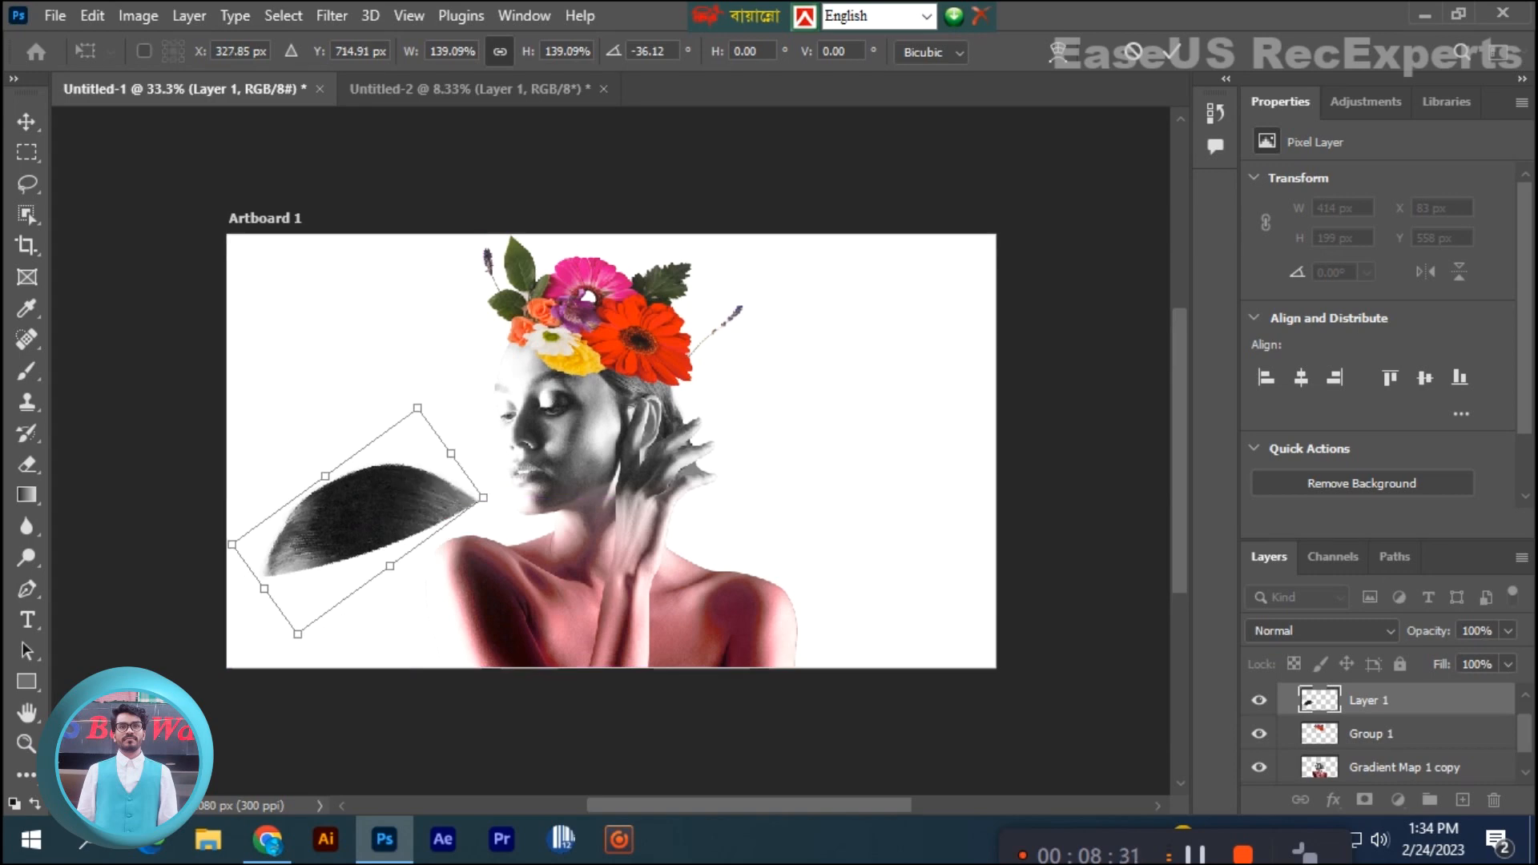
key("Return")
- Delete the cut-off head top layer
key("Delete")
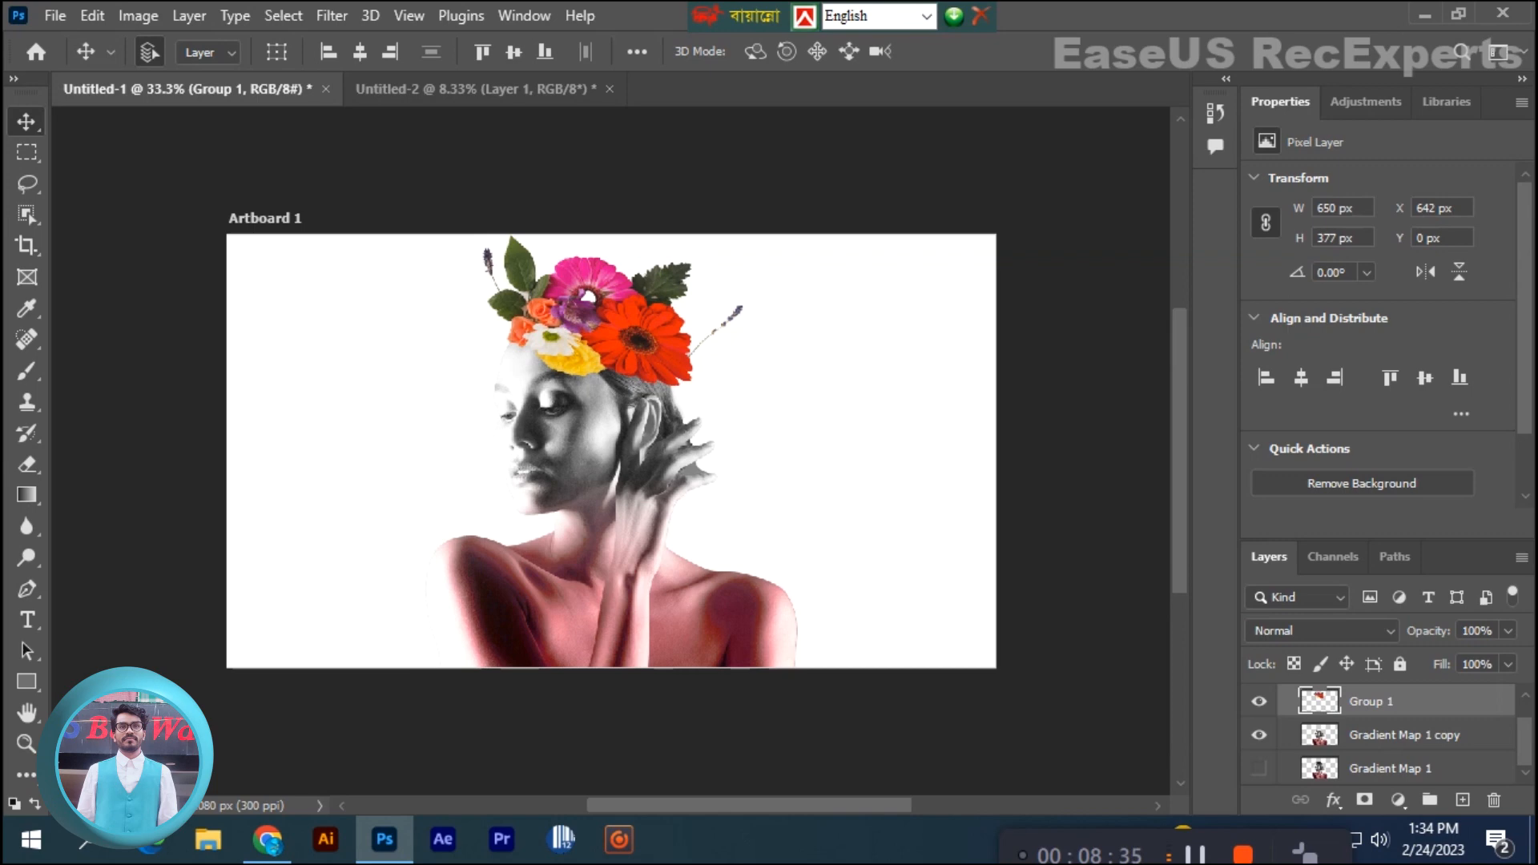
left_click(1424, 15)
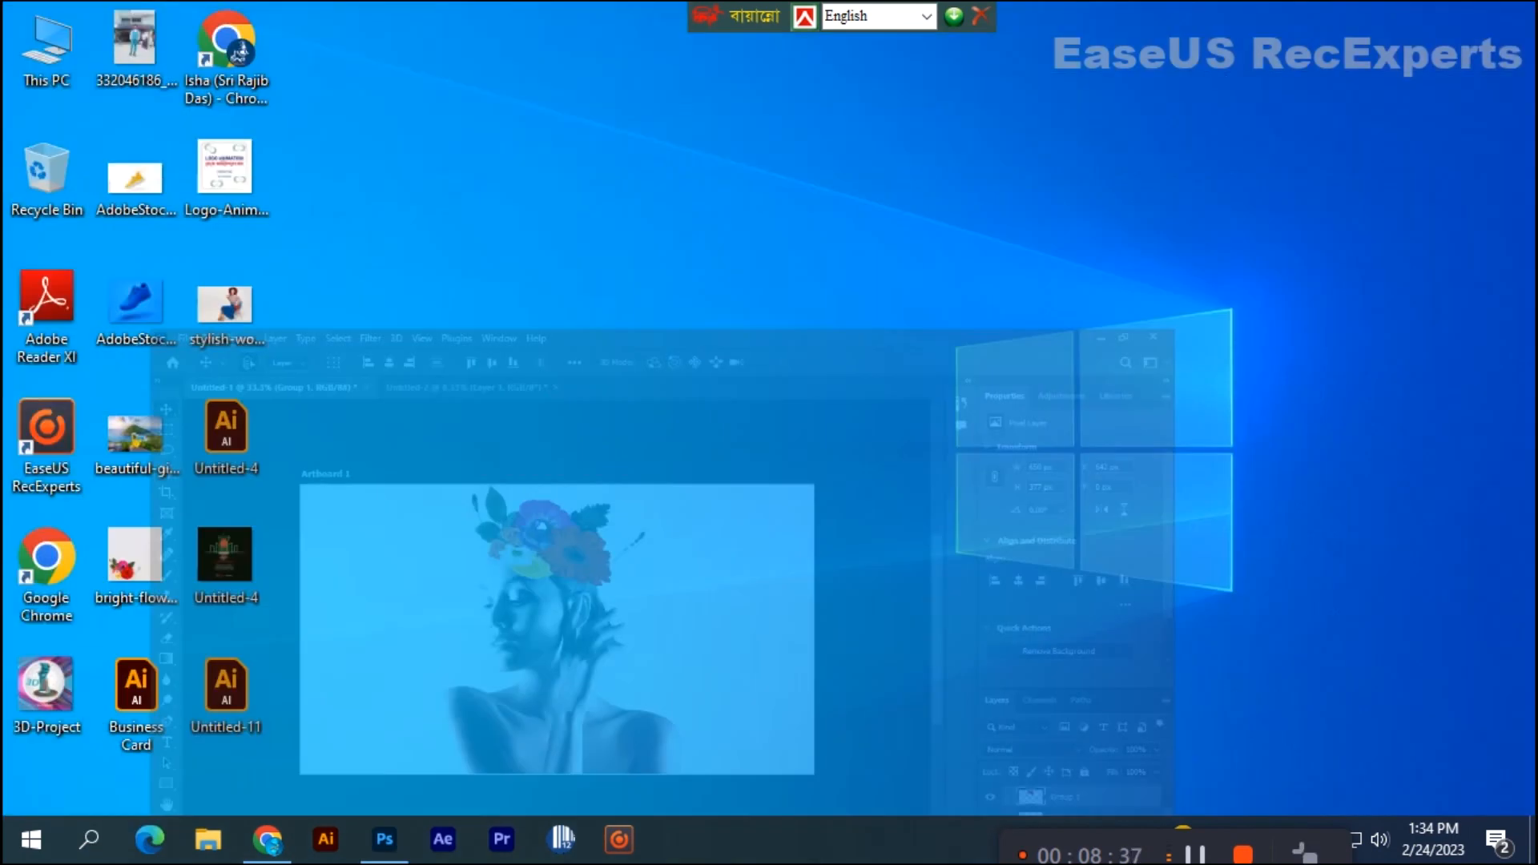
right_click(412, 276)
left_click(474, 344)
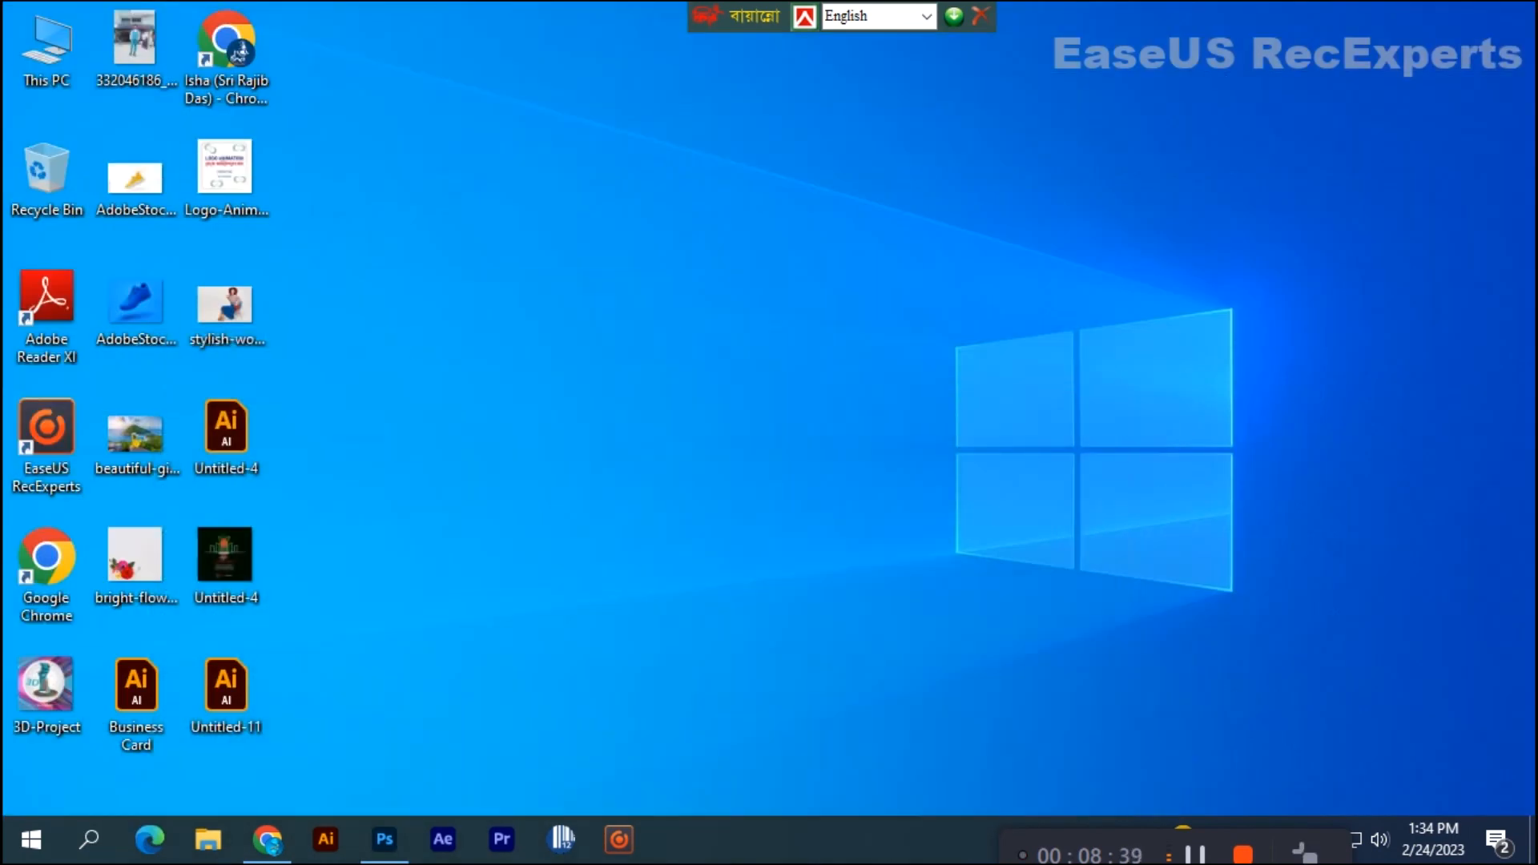
key("alt+Tab")
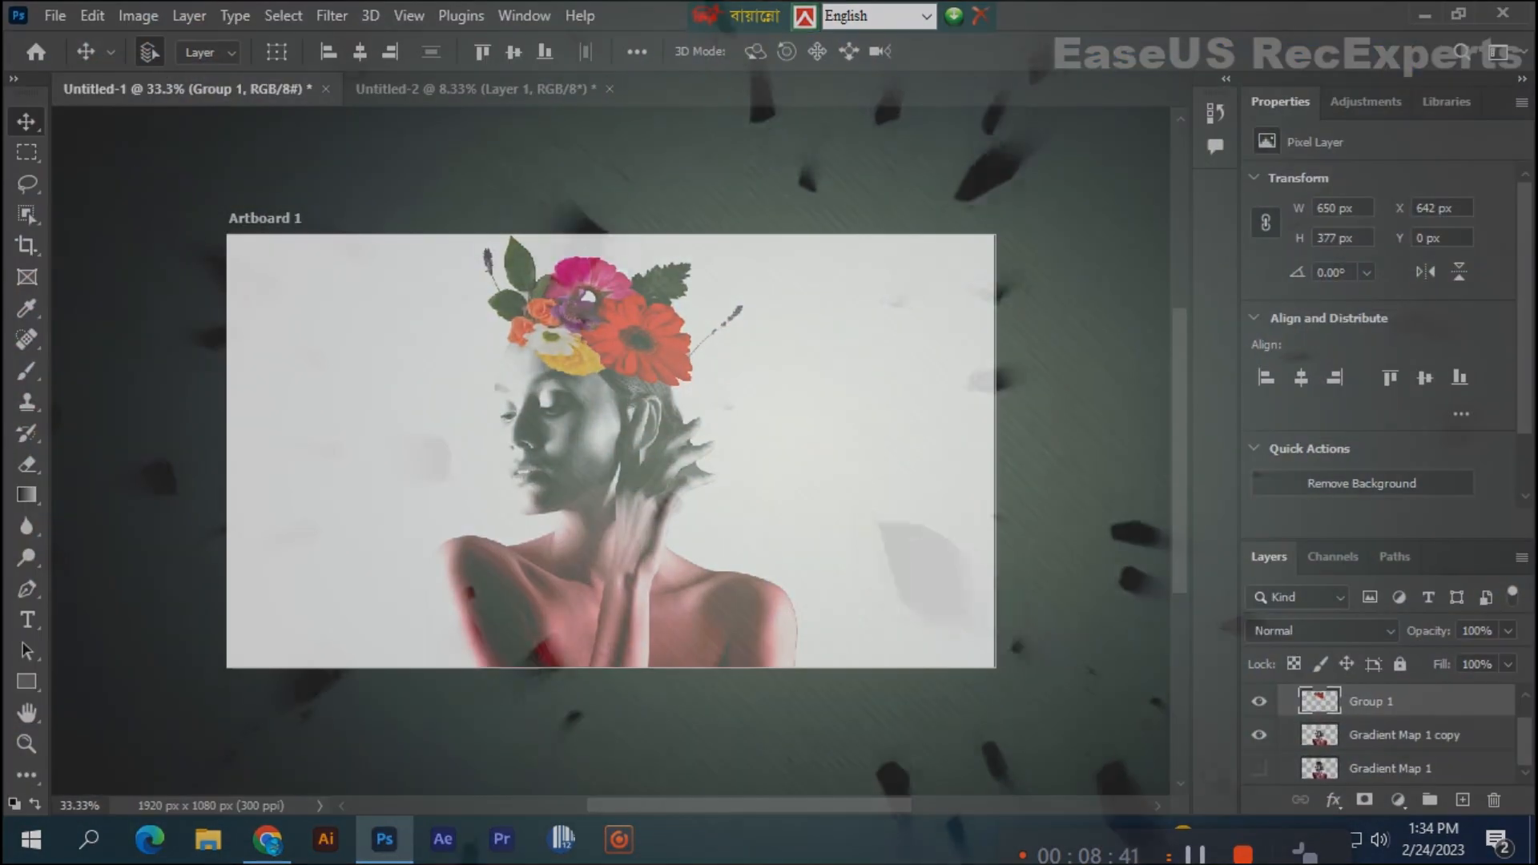